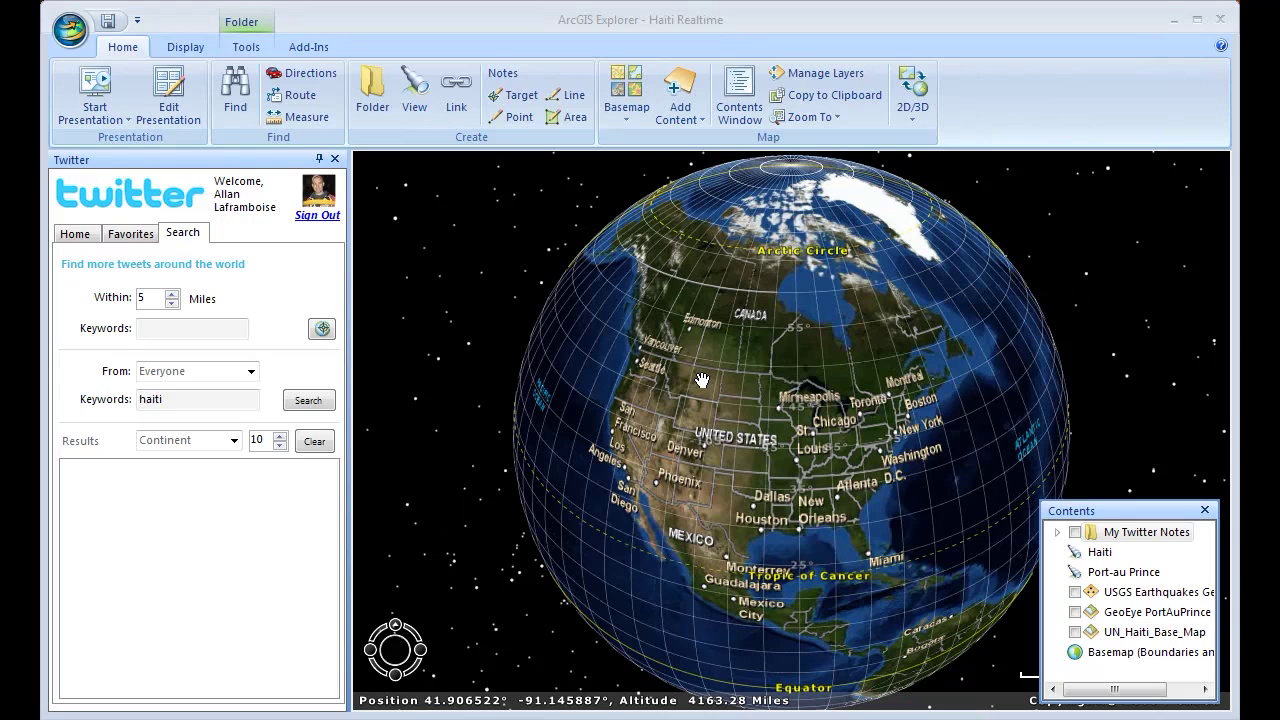
Search everyone's tweets for the keyword haiti and look over the located results across North America on the globe
click(615, 22)
click(200, 167)
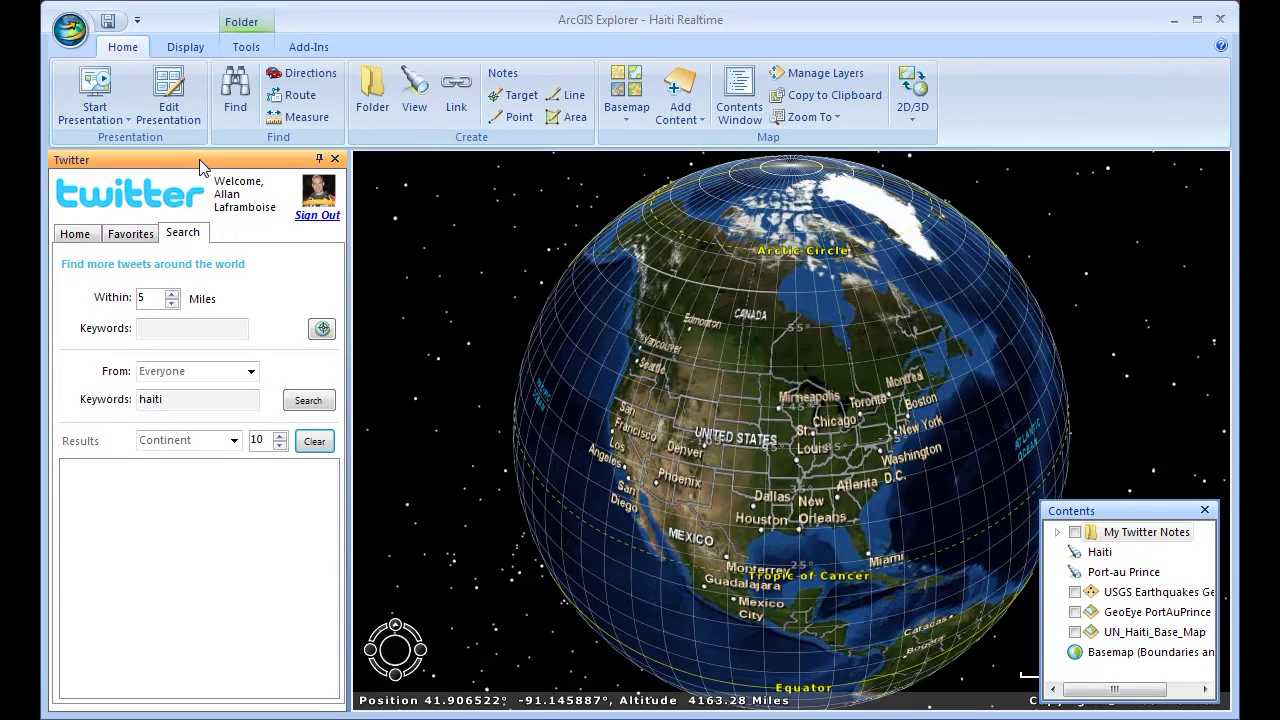
click(165, 401)
click(308, 400)
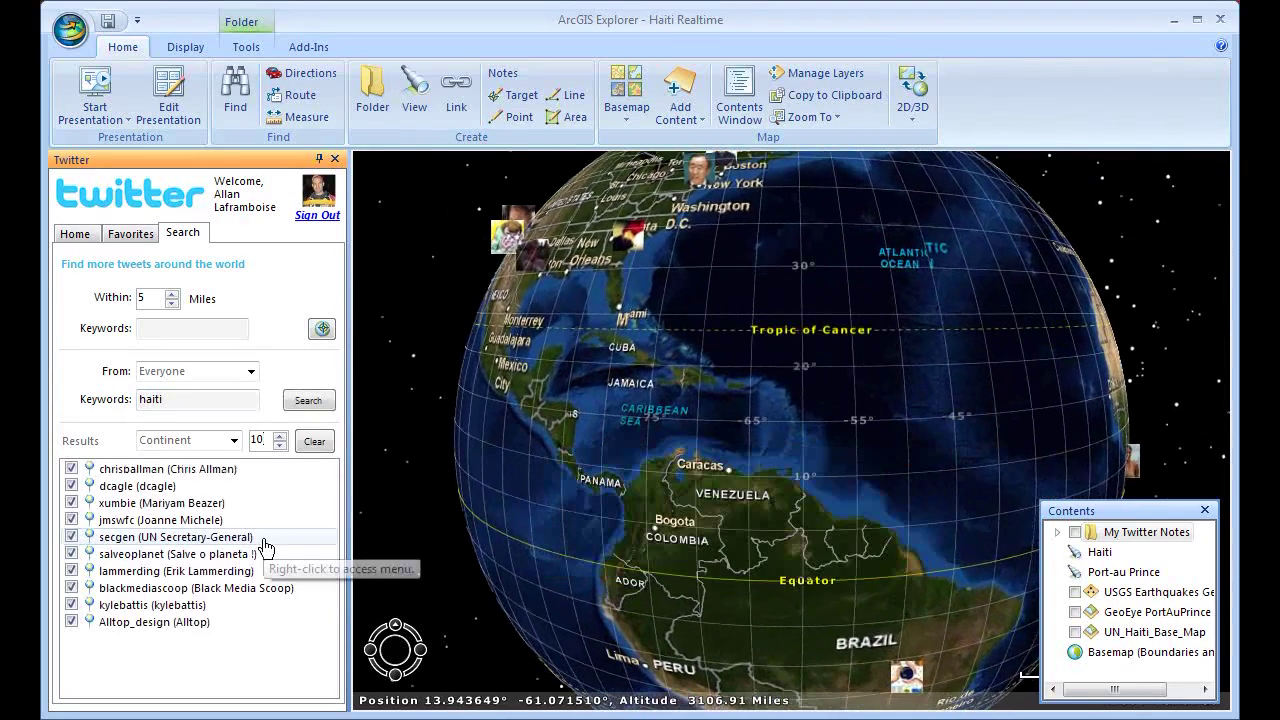
drag(564, 362, 704, 523)
drag(574, 457, 638, 486)
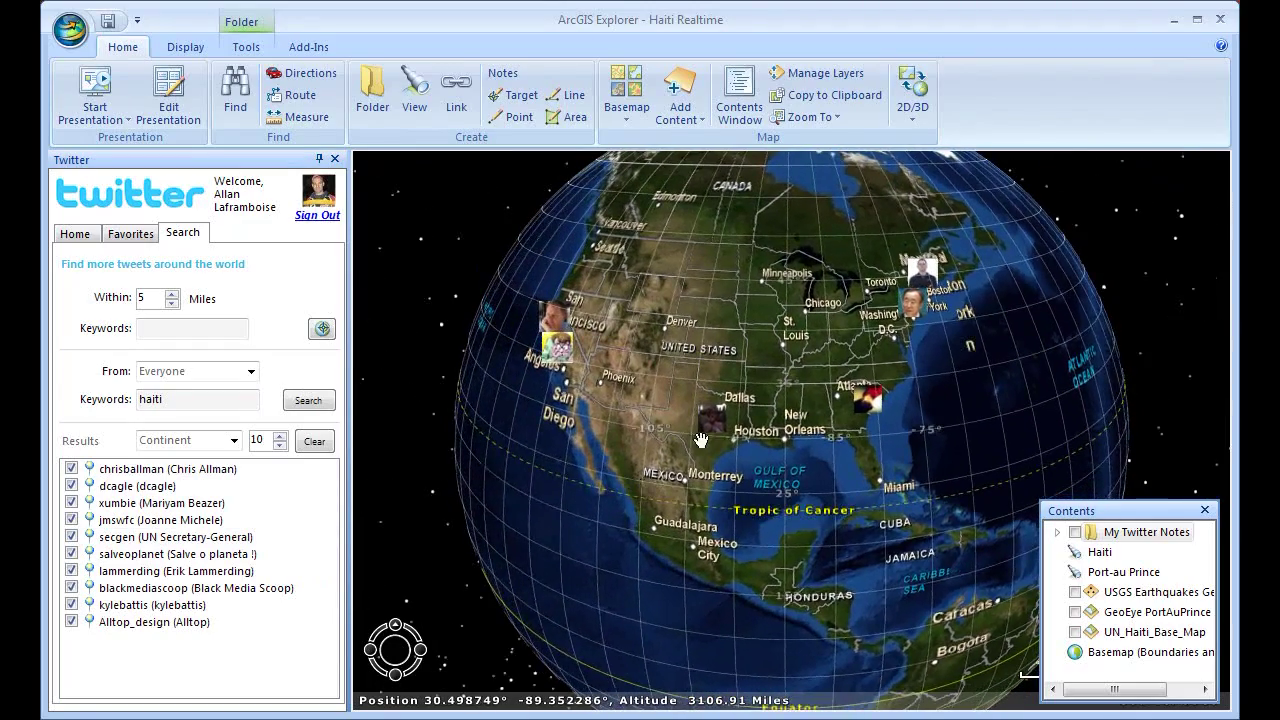
scroll(808, 392, down, 3)
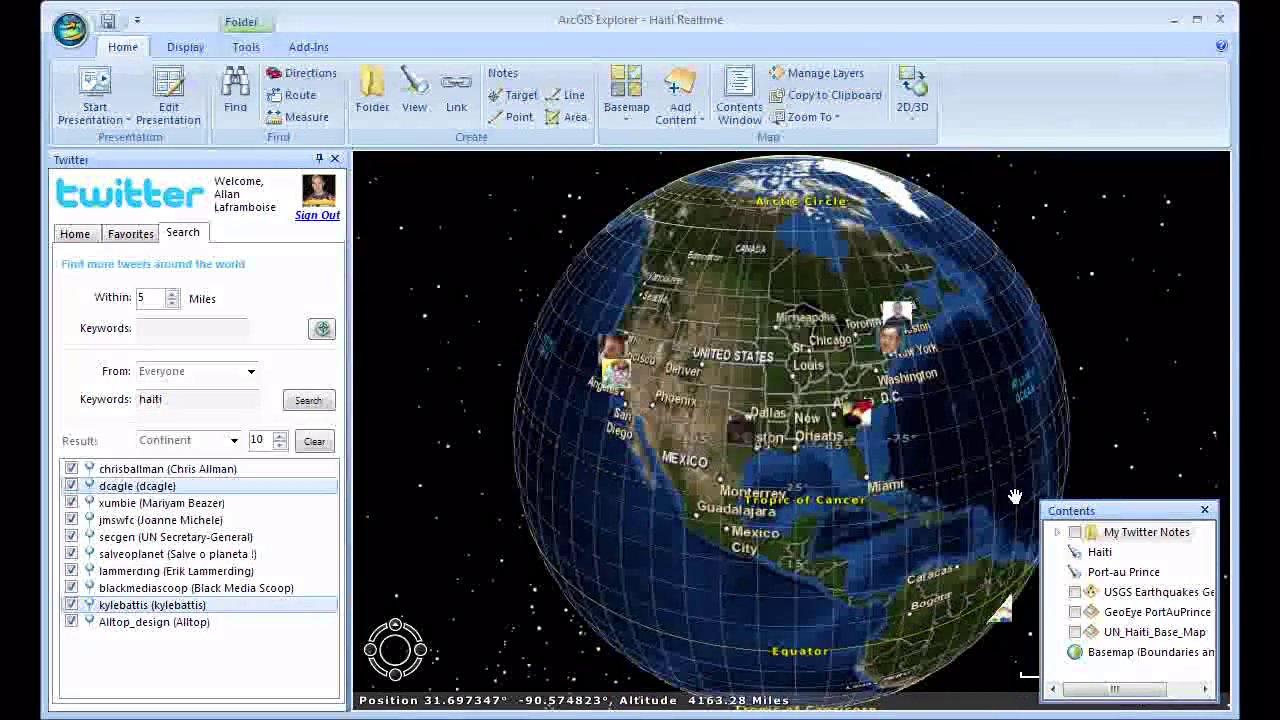
Show the My Twitter Notes folder on the globe and read the CTV Winnipeg note about earthquake donations
click(1076, 533)
scroll(907, 447, up, 3)
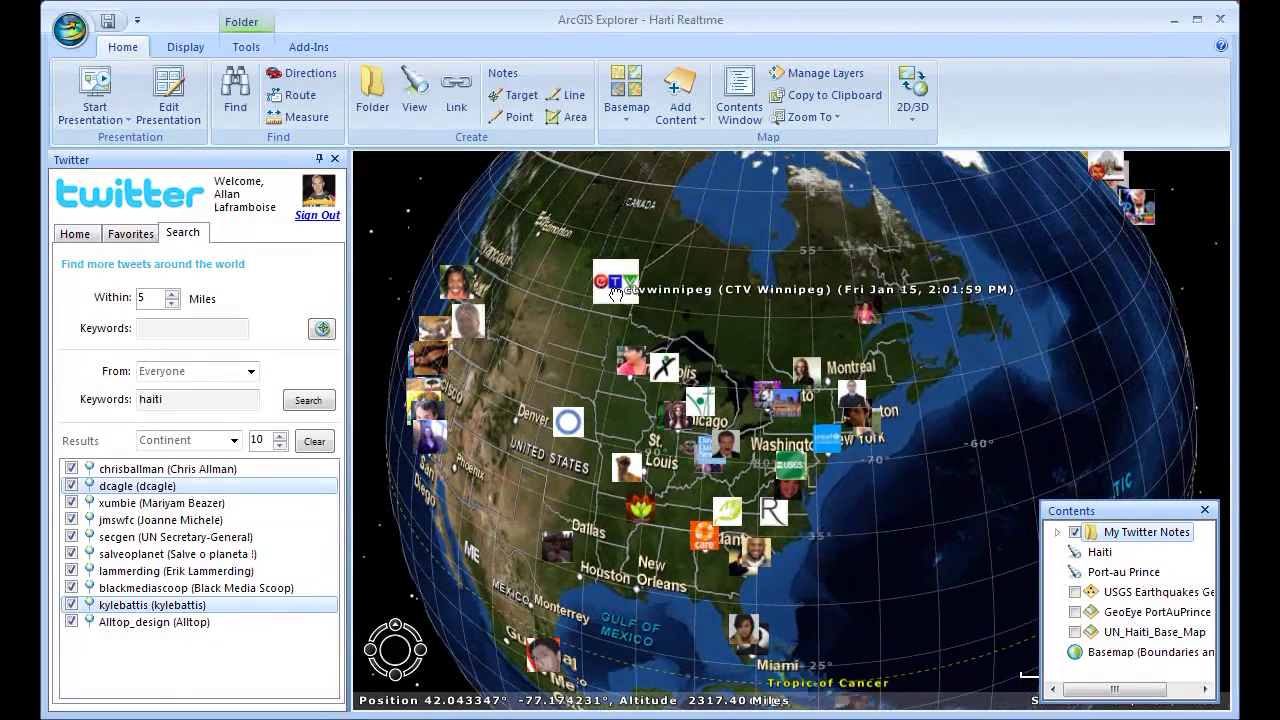
click(616, 288)
drag(762, 216, 320, 122)
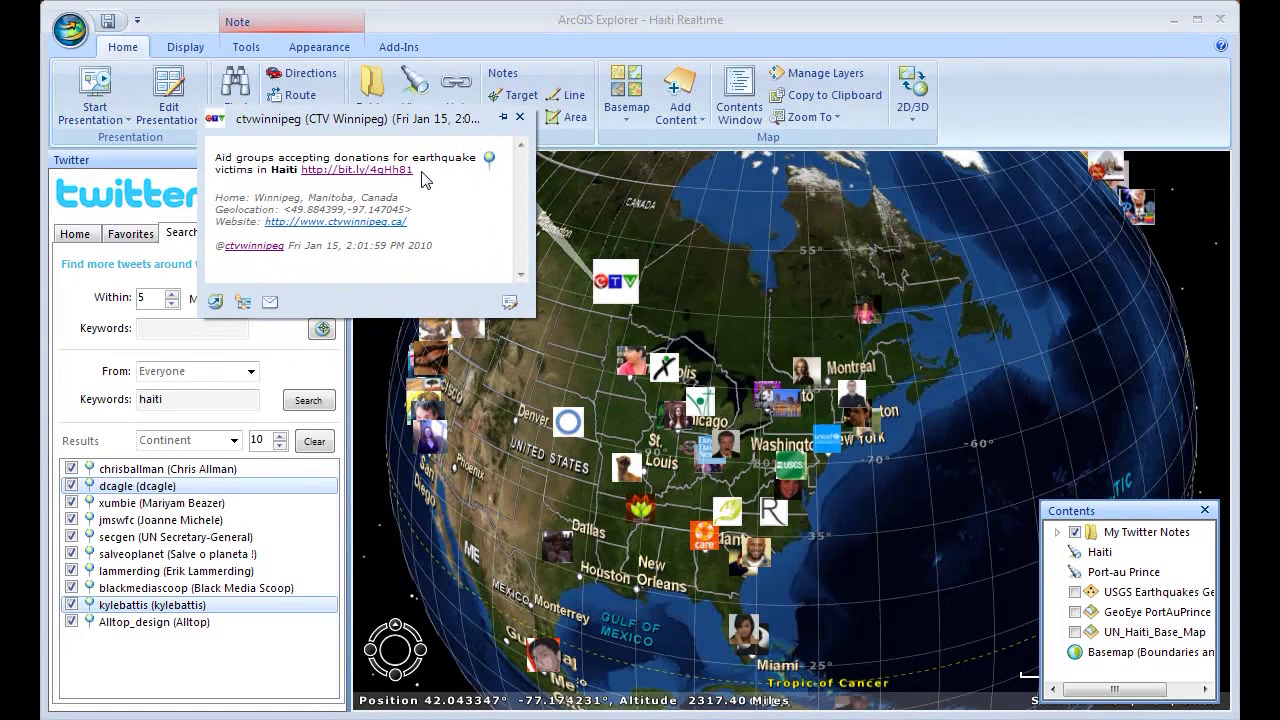
drag(421, 171, 300, 172)
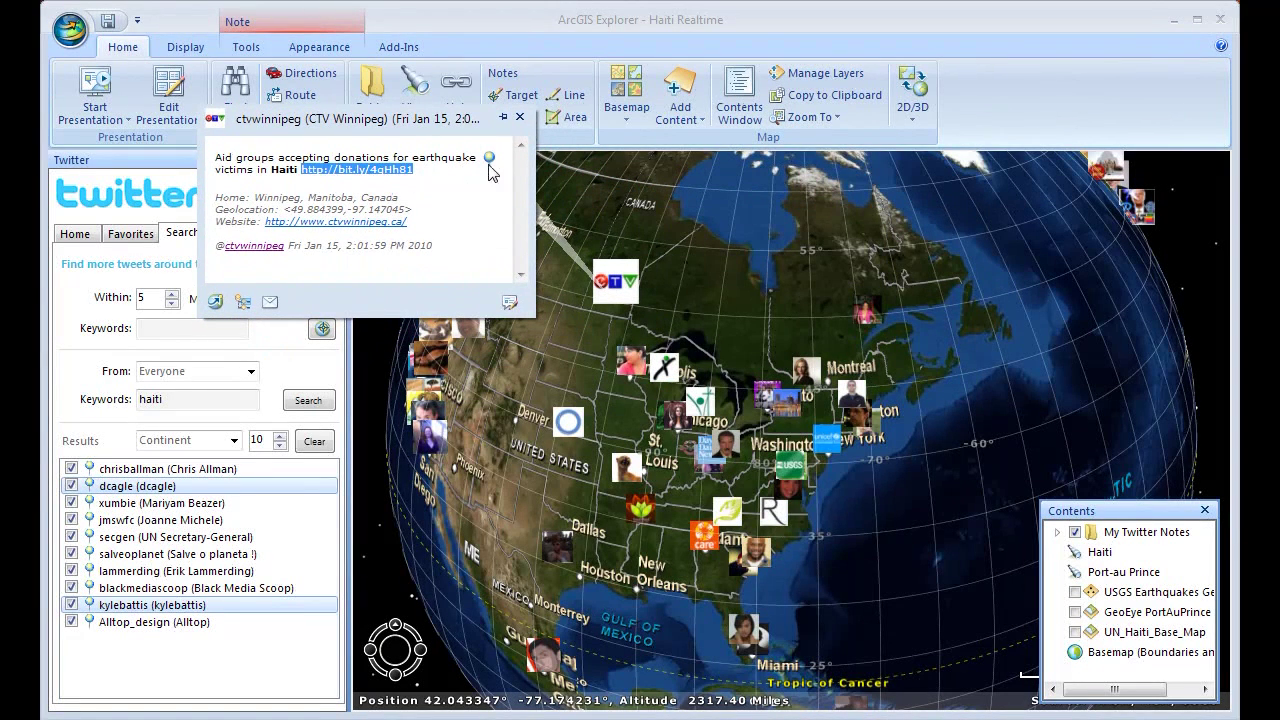
click(519, 117)
Read the American Red Cross note and view its linked Flickr photo set, closing both when done
drag(878, 335, 876, 375)
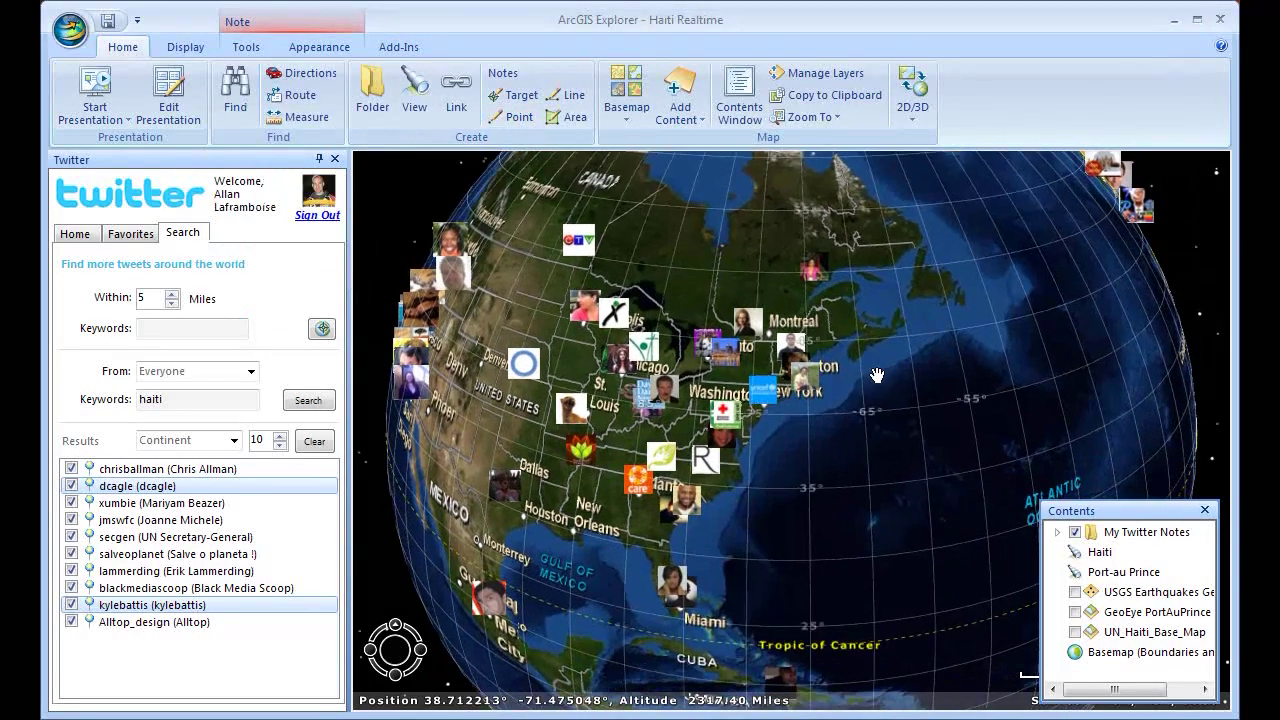
scroll(880, 405, up, 3)
click(601, 416)
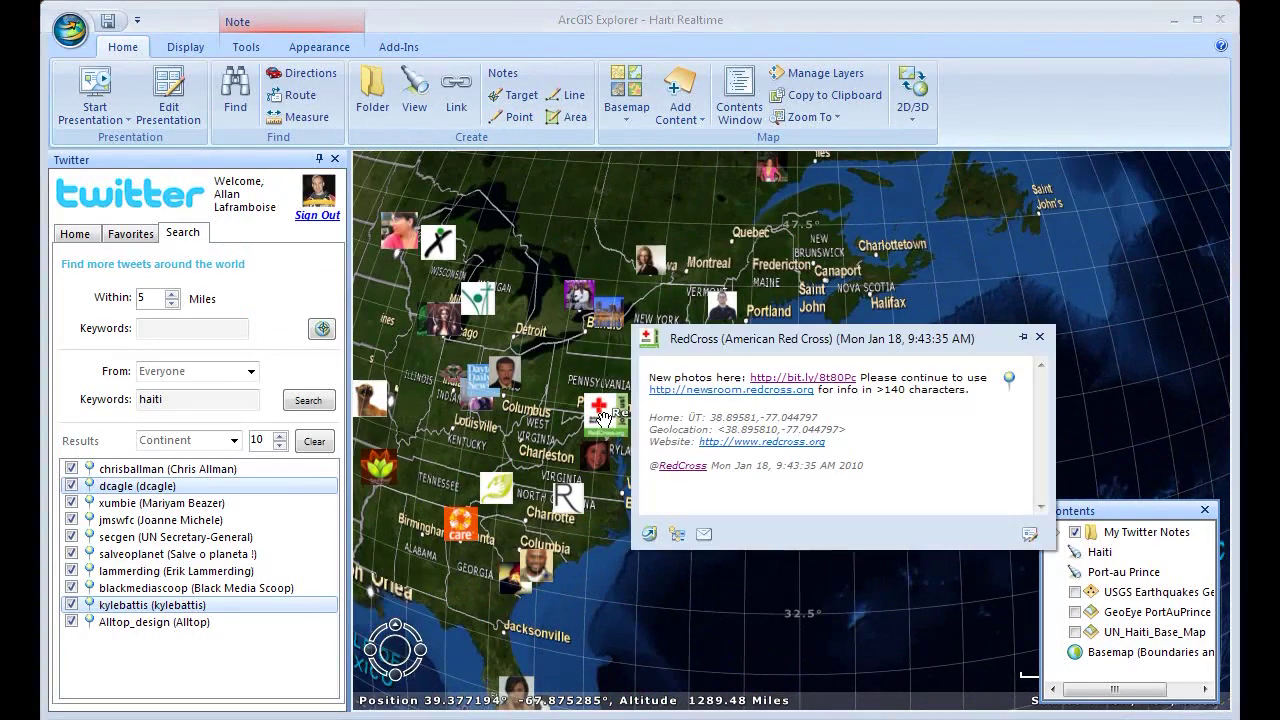
drag(803, 345, 535, 187)
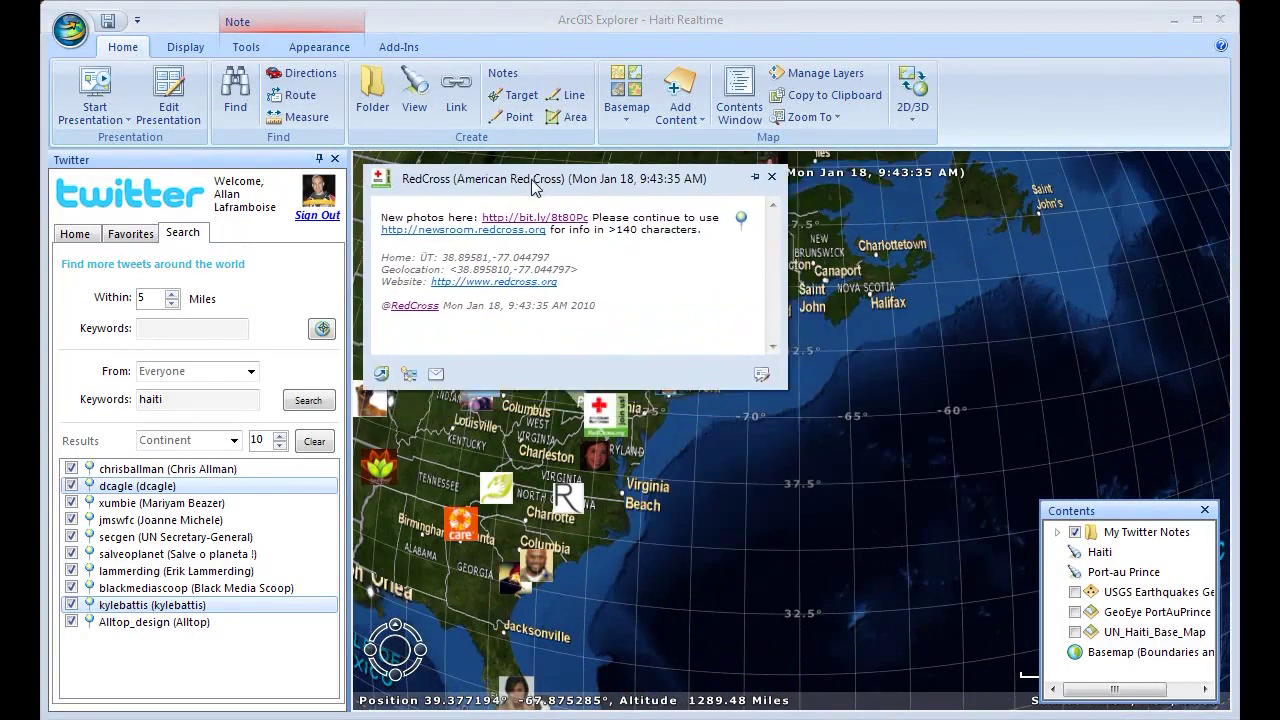
click(557, 219)
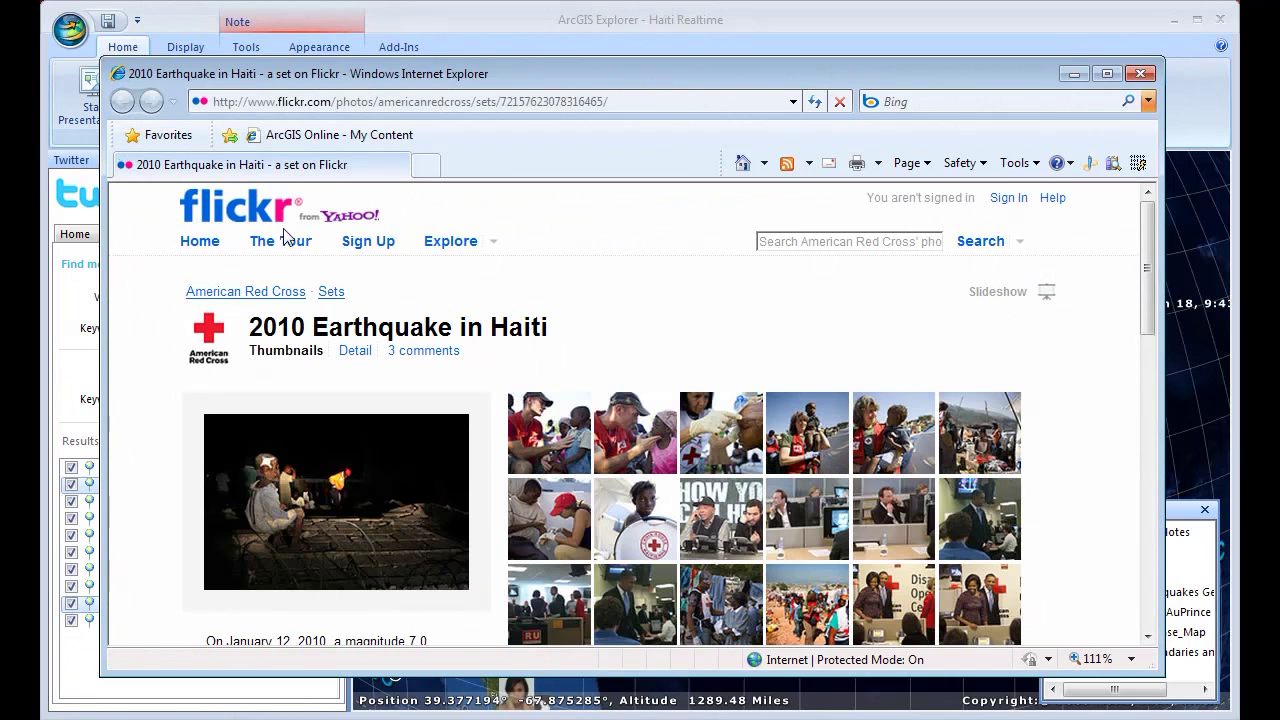
drag(1147, 277, 1123, 134)
click(1142, 76)
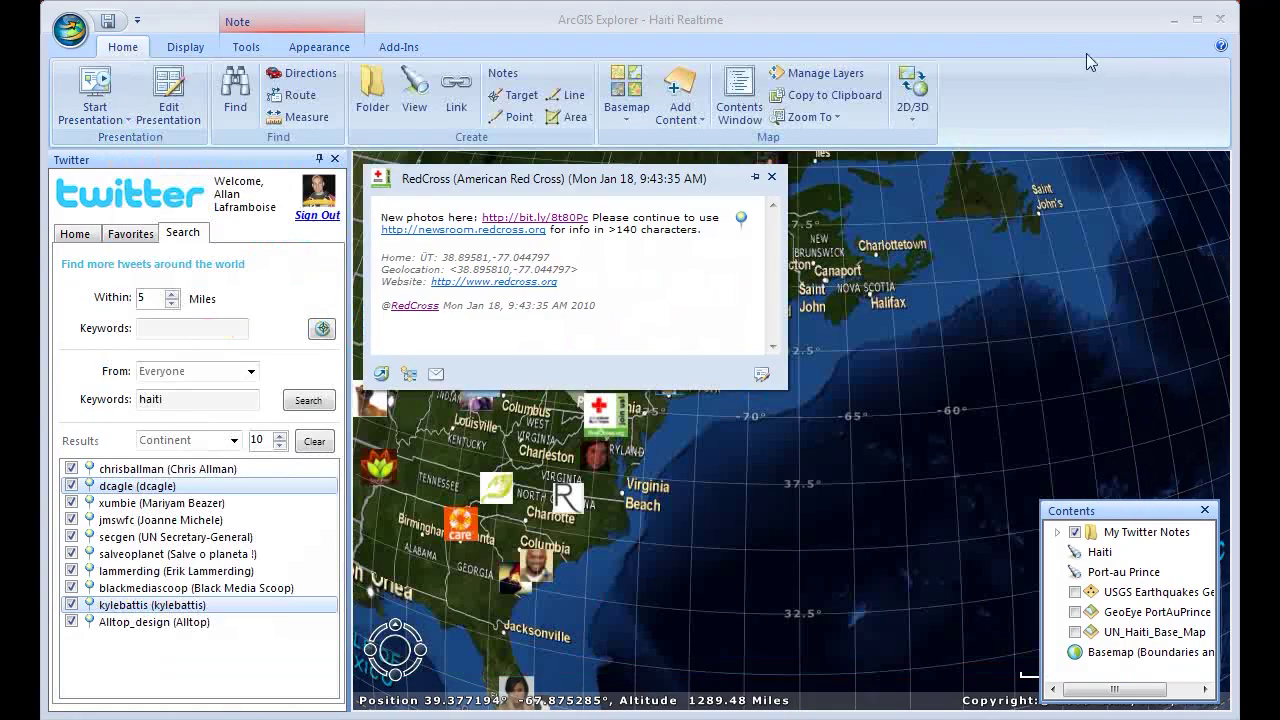
click(773, 183)
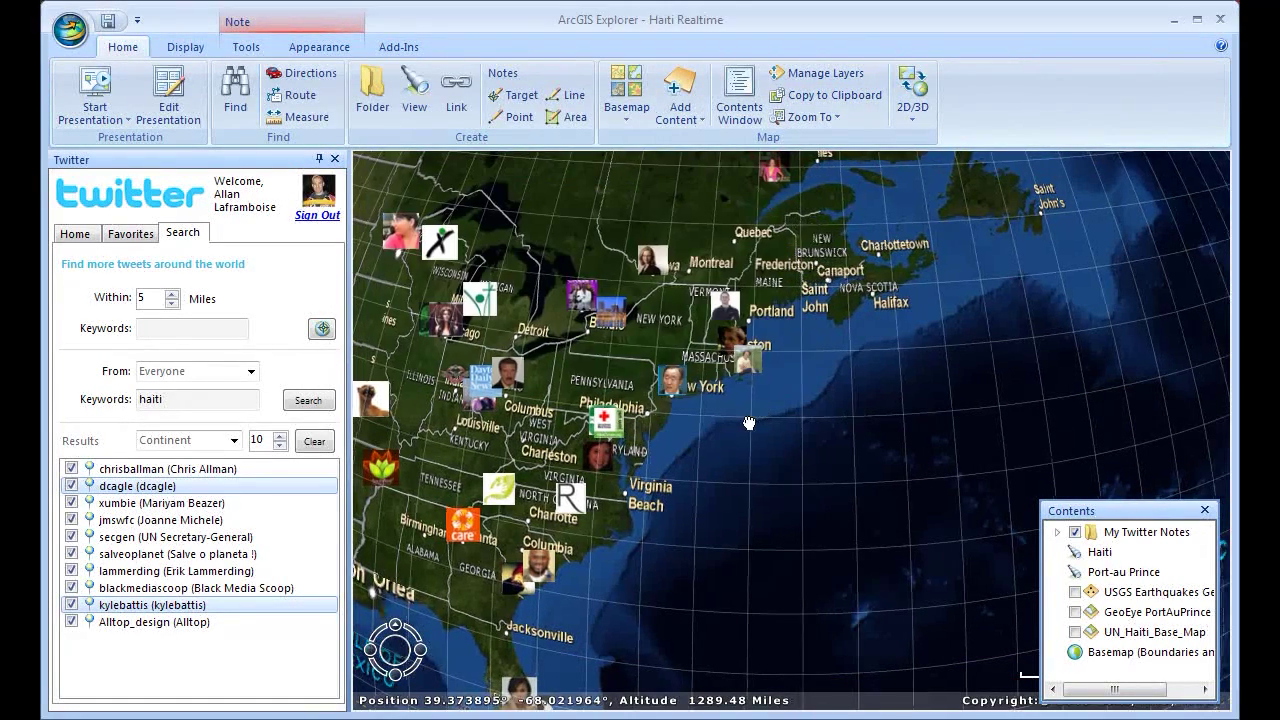
Open CARE's Twitter page from its note near Atlanta and follow the account, closing the page and the note
click(571, 420)
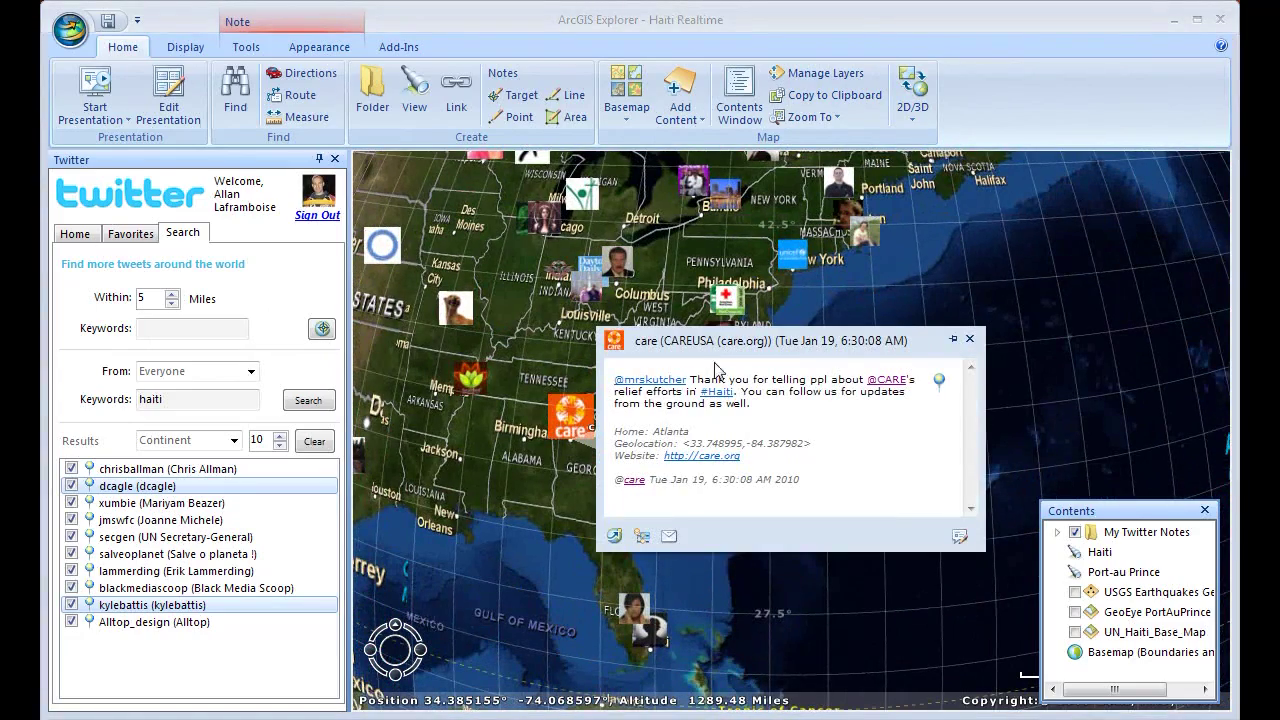
drag(733, 348, 868, 190)
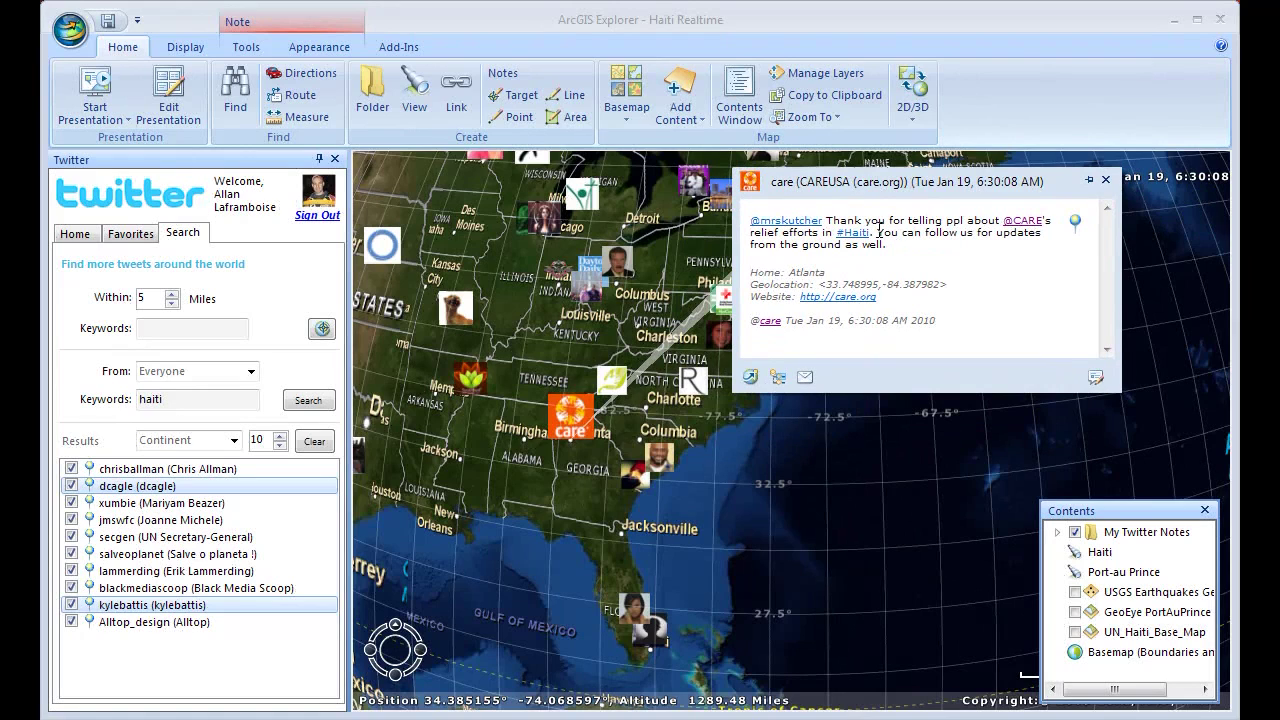
drag(877, 231, 884, 245)
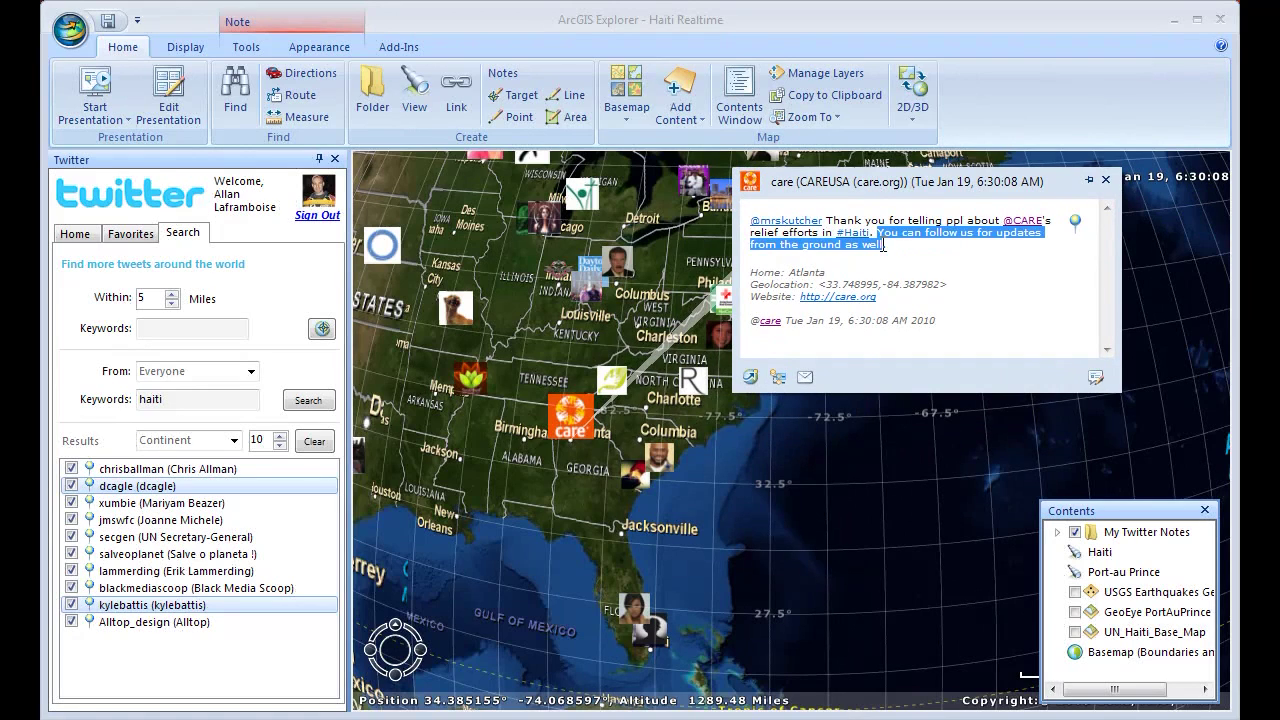
click(766, 321)
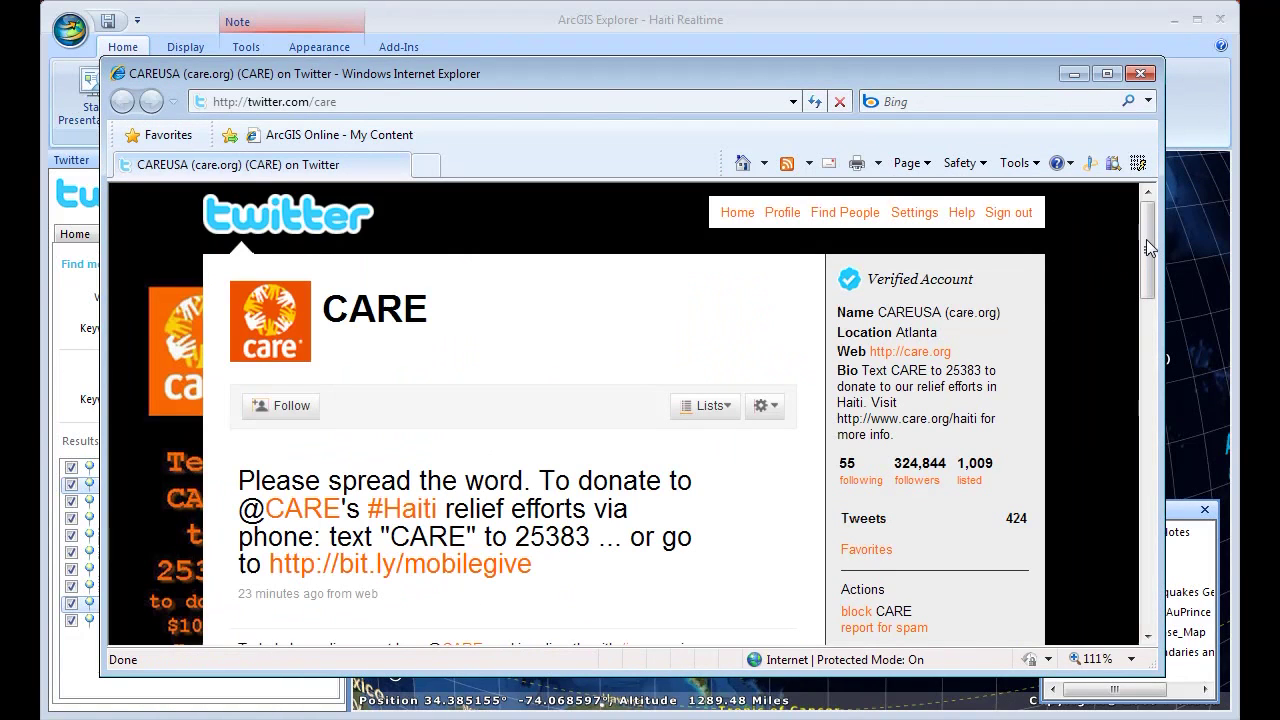
click(307, 415)
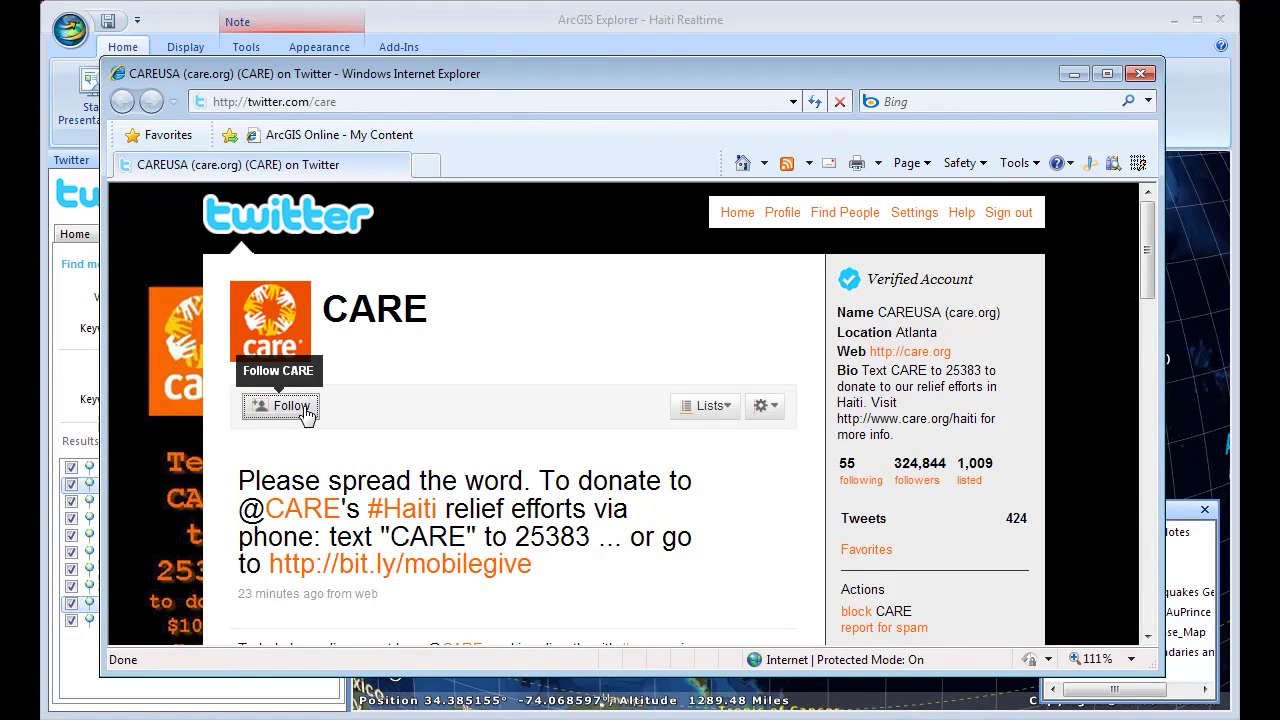
mouse_move(1144, 262)
mouse_down()
mouse_move(1145, 306)
mouse_move(1145, 259)
mouse_up()
click(1145, 74)
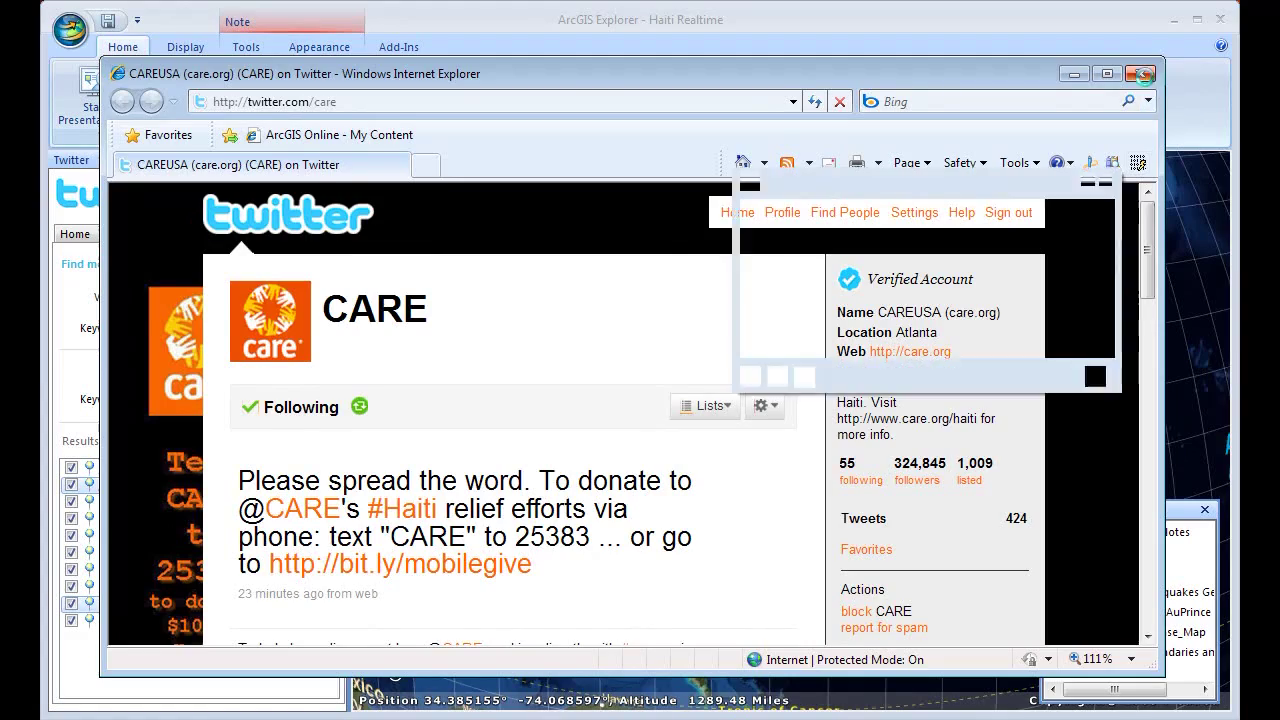
click(1106, 181)
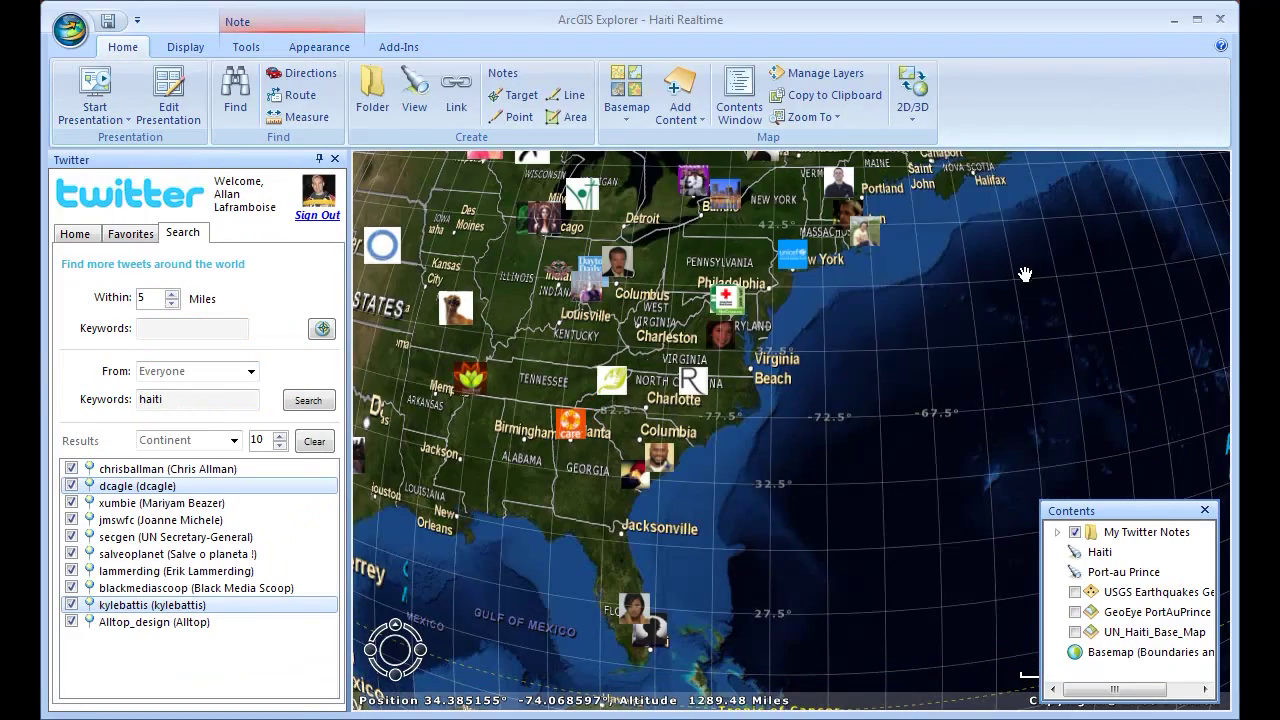
Read the TheContentCube note in Germany and view its linked Global Disaster Relief page on Facebook, closing both when done
scroll(1020, 285, down, 3)
scroll(1052, 298, down, 2)
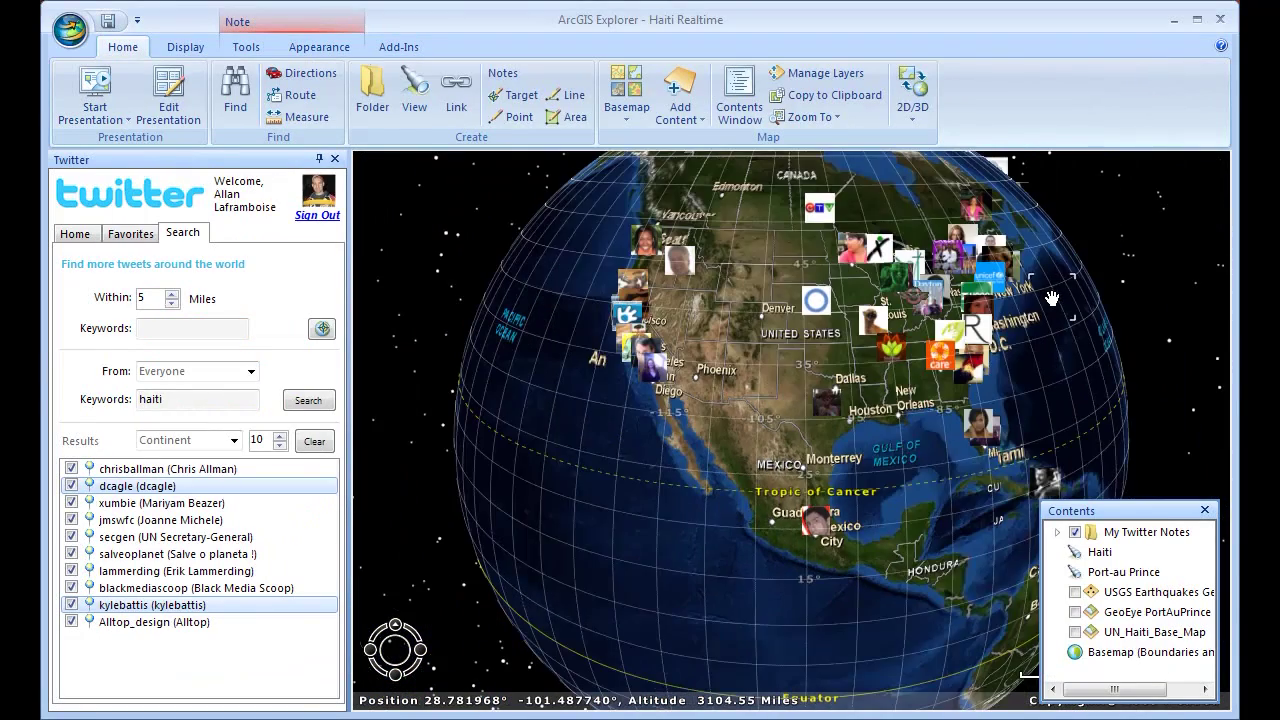
drag(1052, 298, 650, 398)
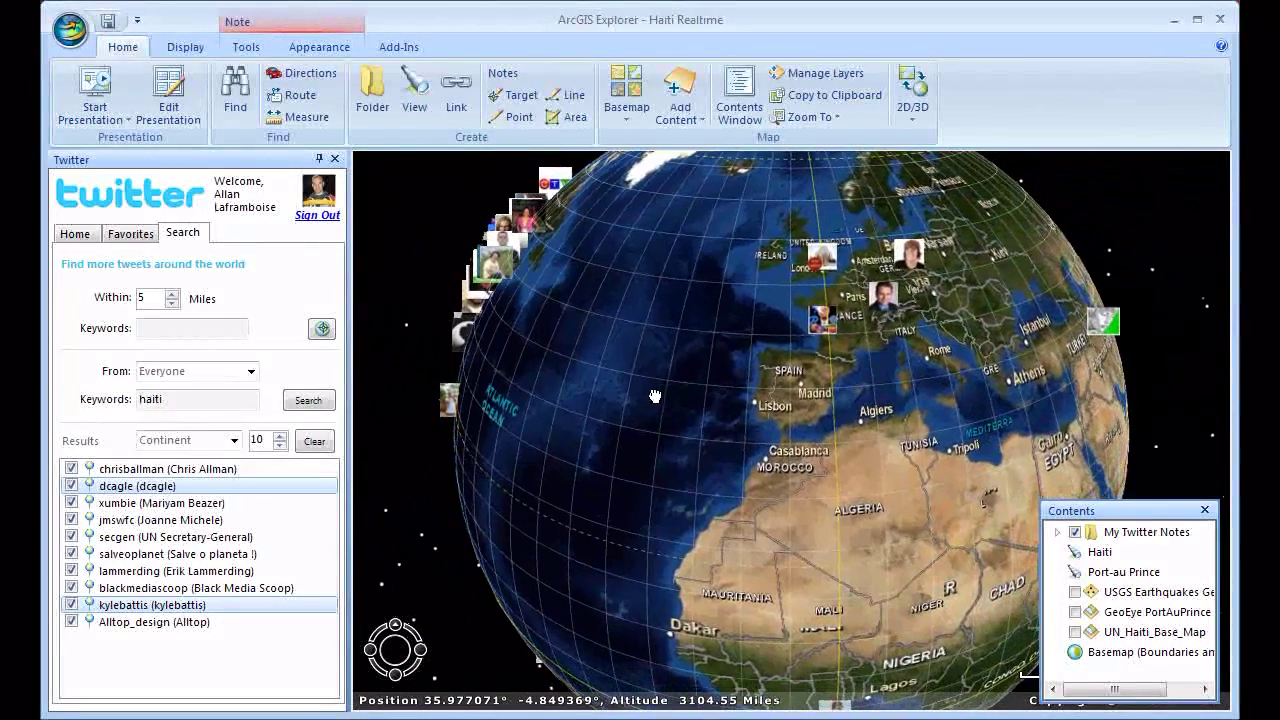
click(908, 262)
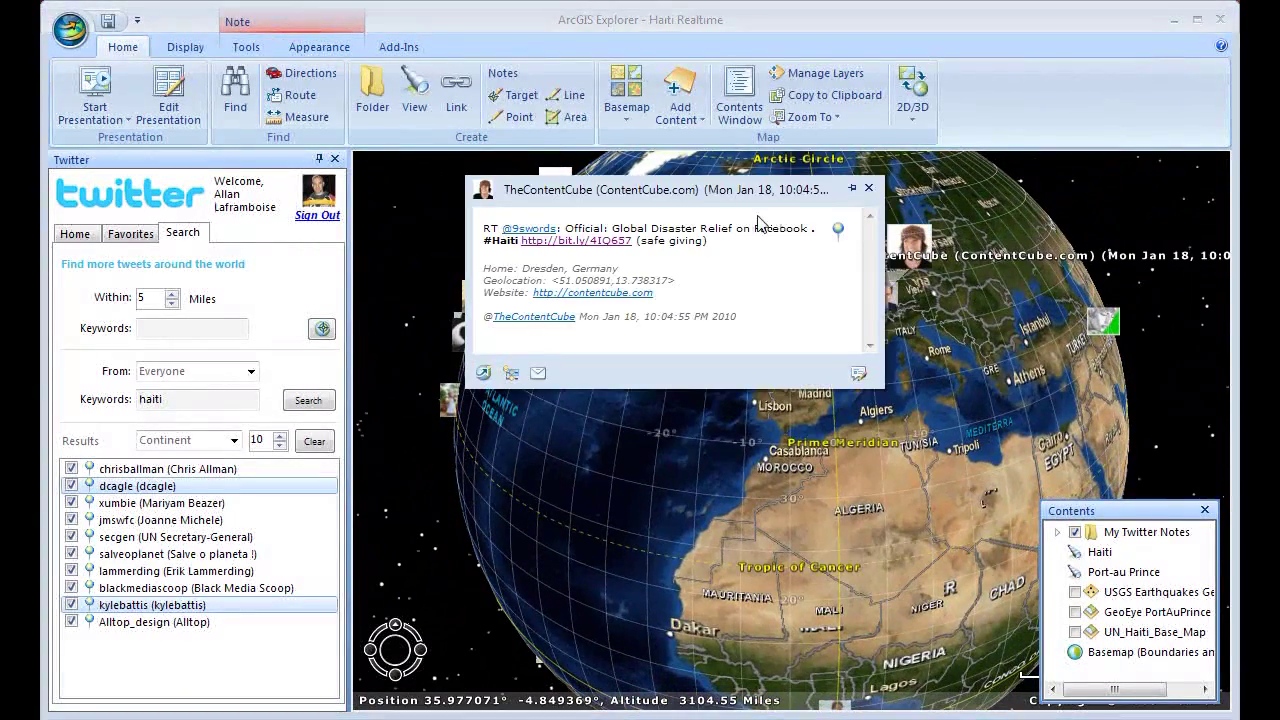
drag(755, 195, 686, 190)
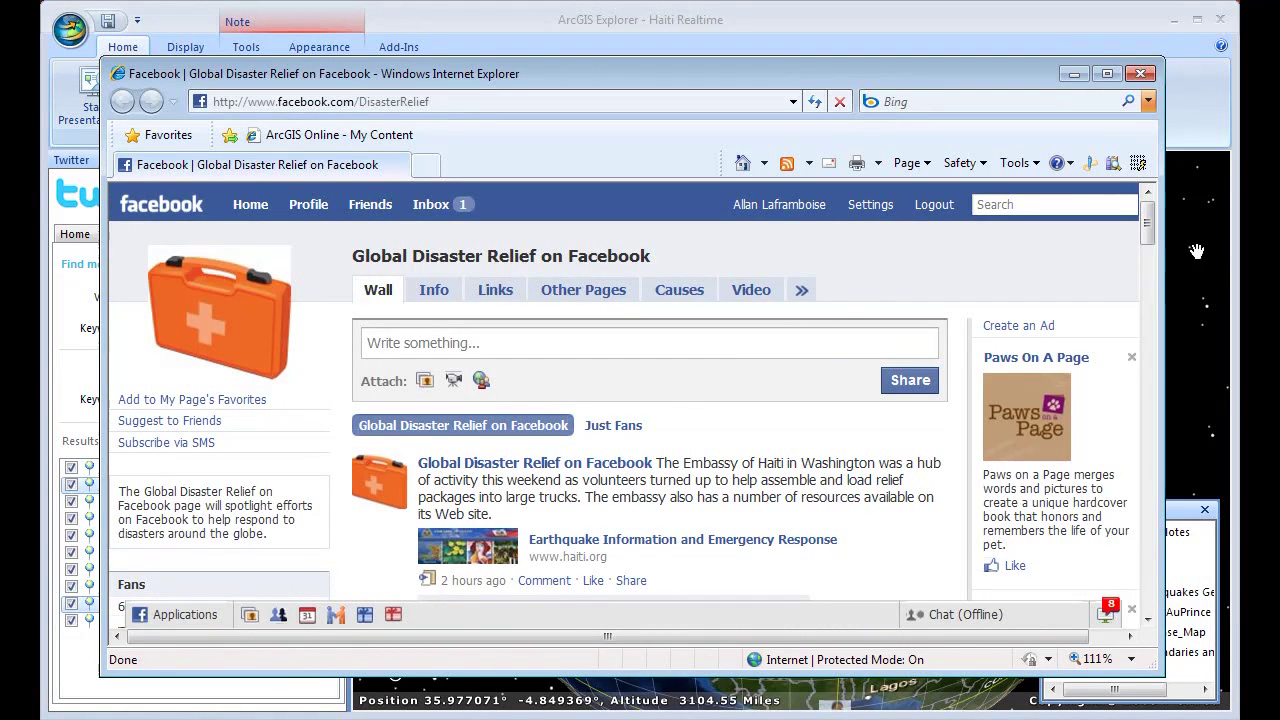
mouse_move(1150, 228)
mouse_down()
mouse_move(1150, 252)
mouse_move(1148, 228)
mouse_up()
click(1140, 73)
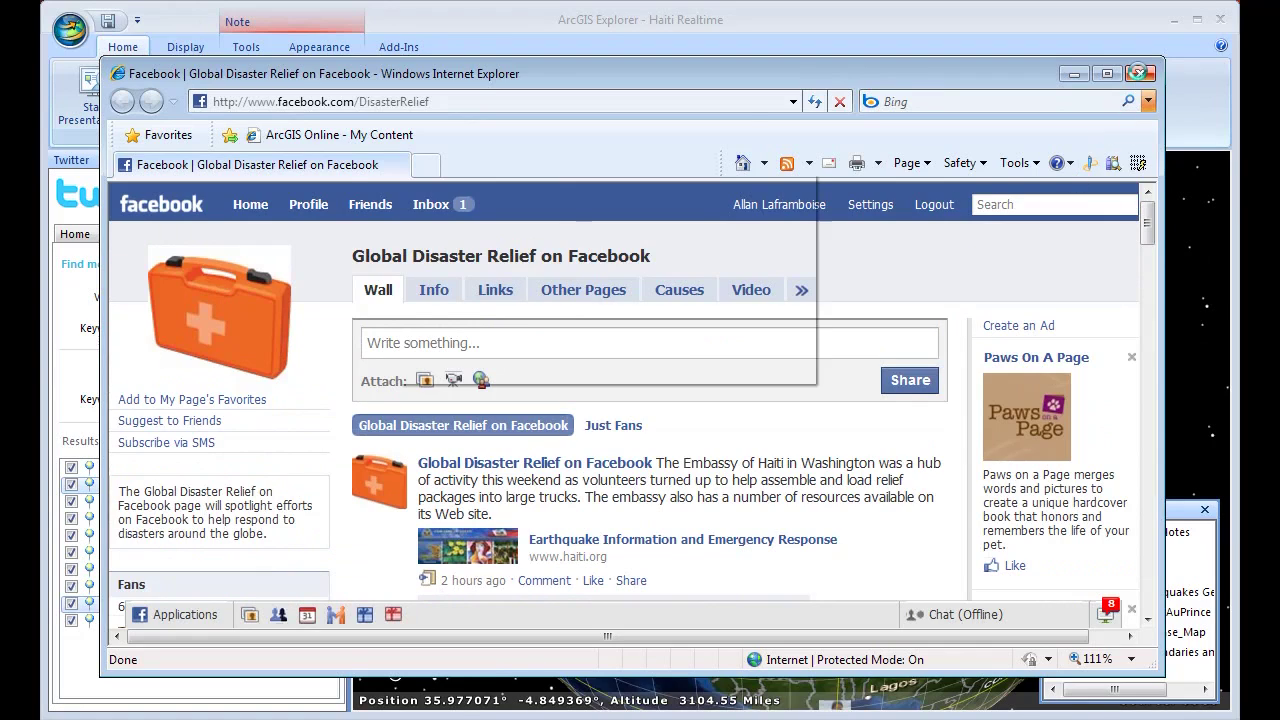
click(800, 184)
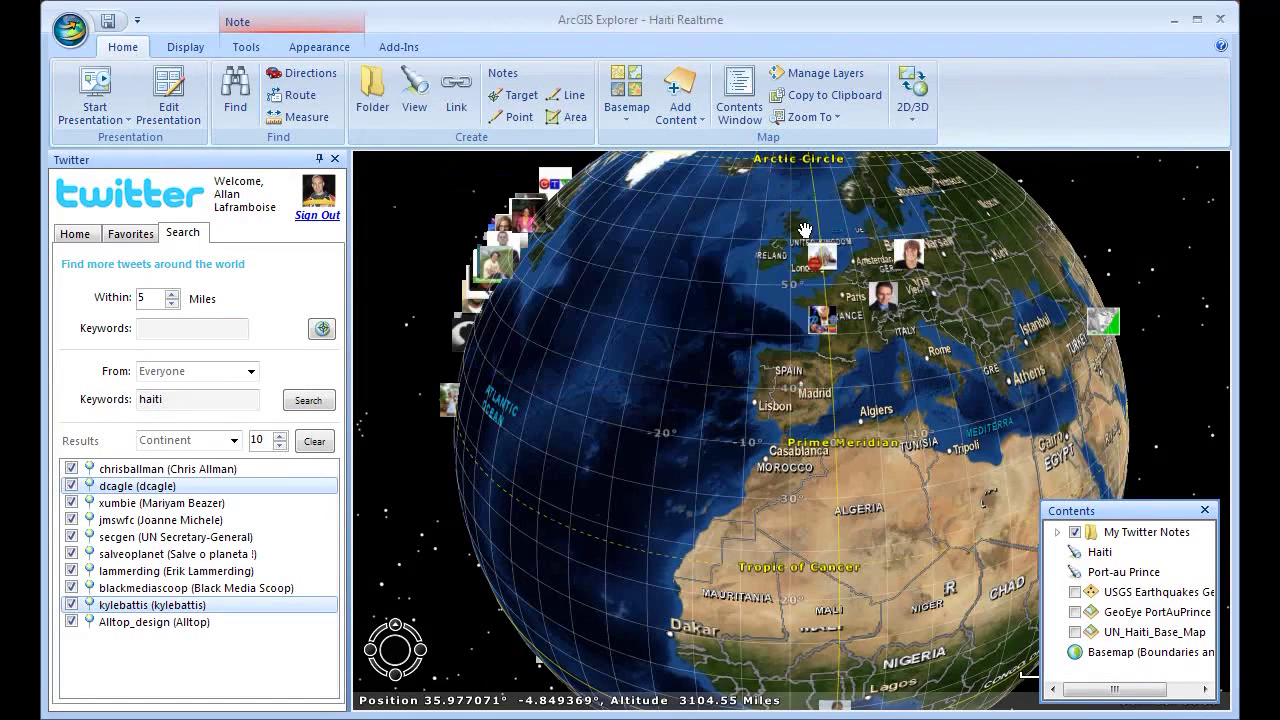
Clear the tweet search results and hide the My Twitter Notes folder from the globe
scroll(706, 440, down, 2)
drag(660, 425, 827, 440)
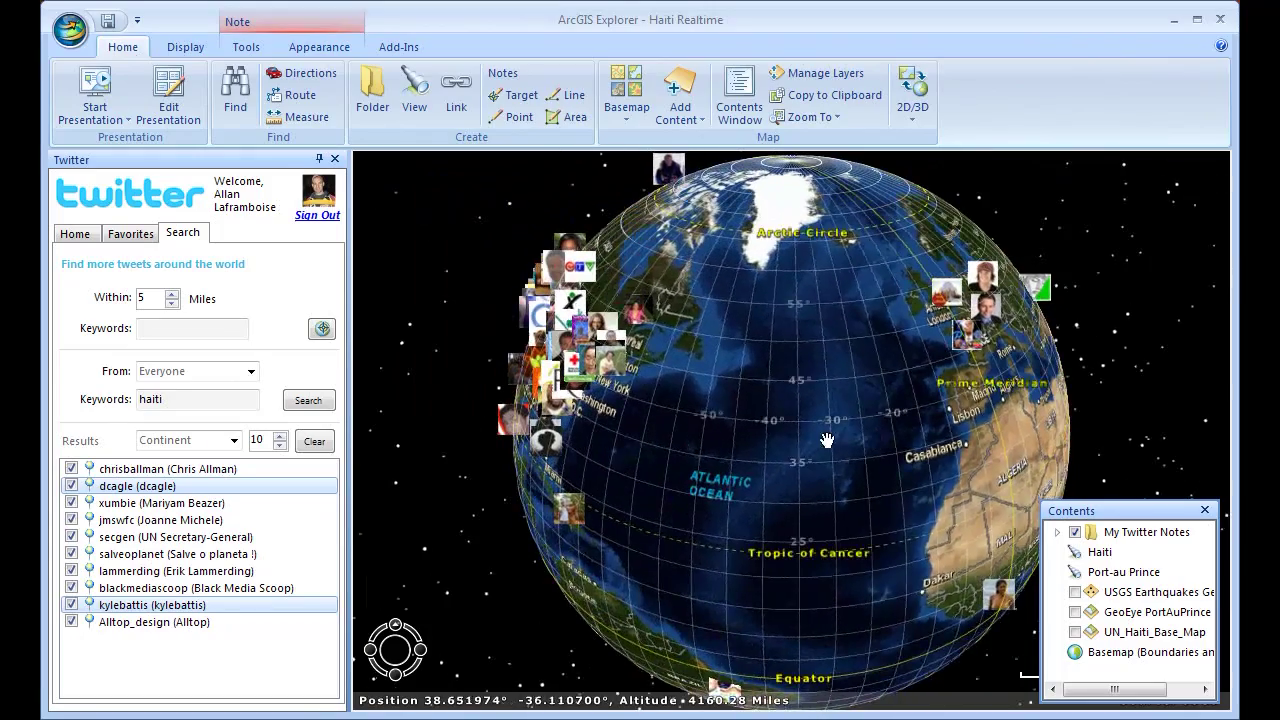
drag(687, 393, 846, 323)
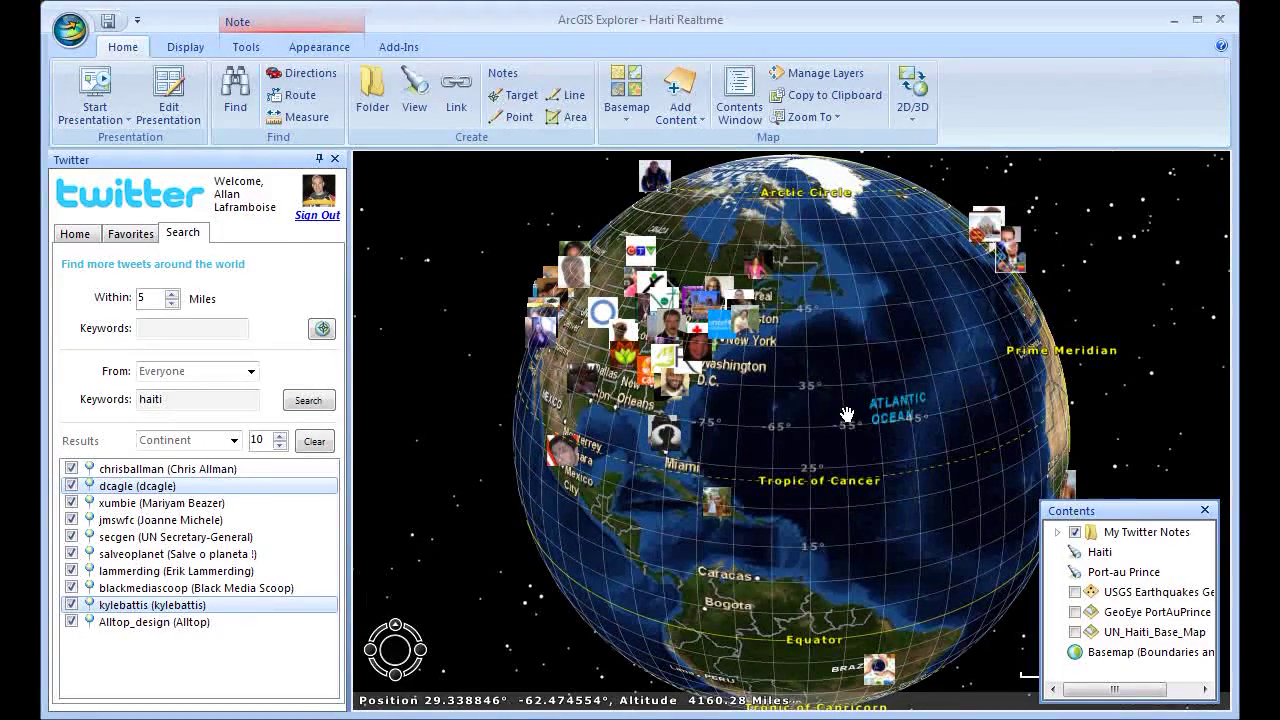
click(314, 441)
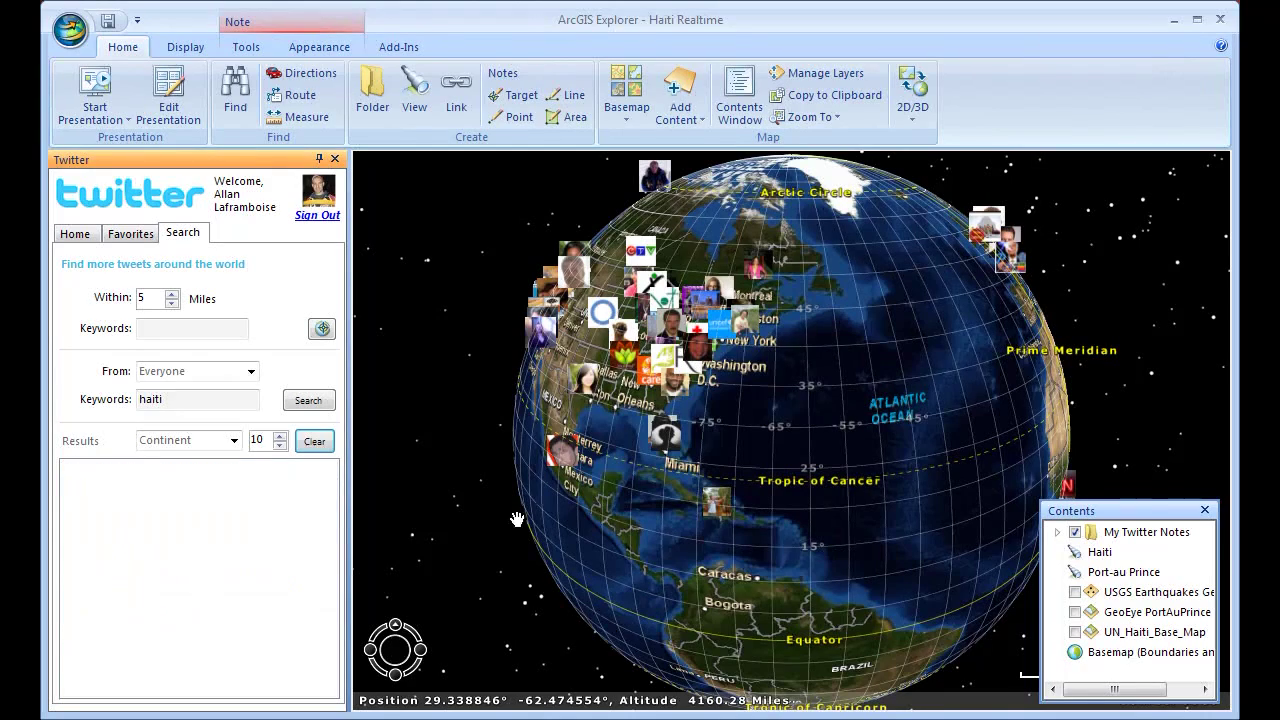
click(1075, 532)
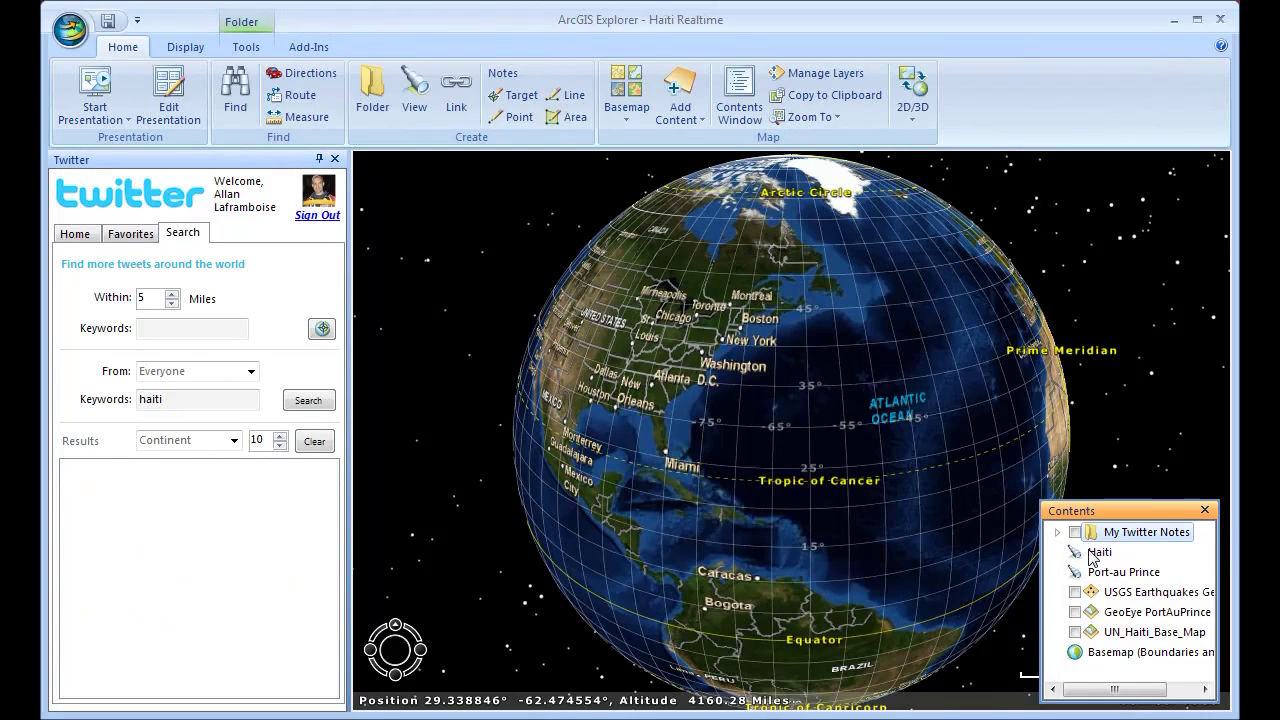
Go to the saved Haiti view and turn on the USGS Earthquakes layer
double_click(1096, 553)
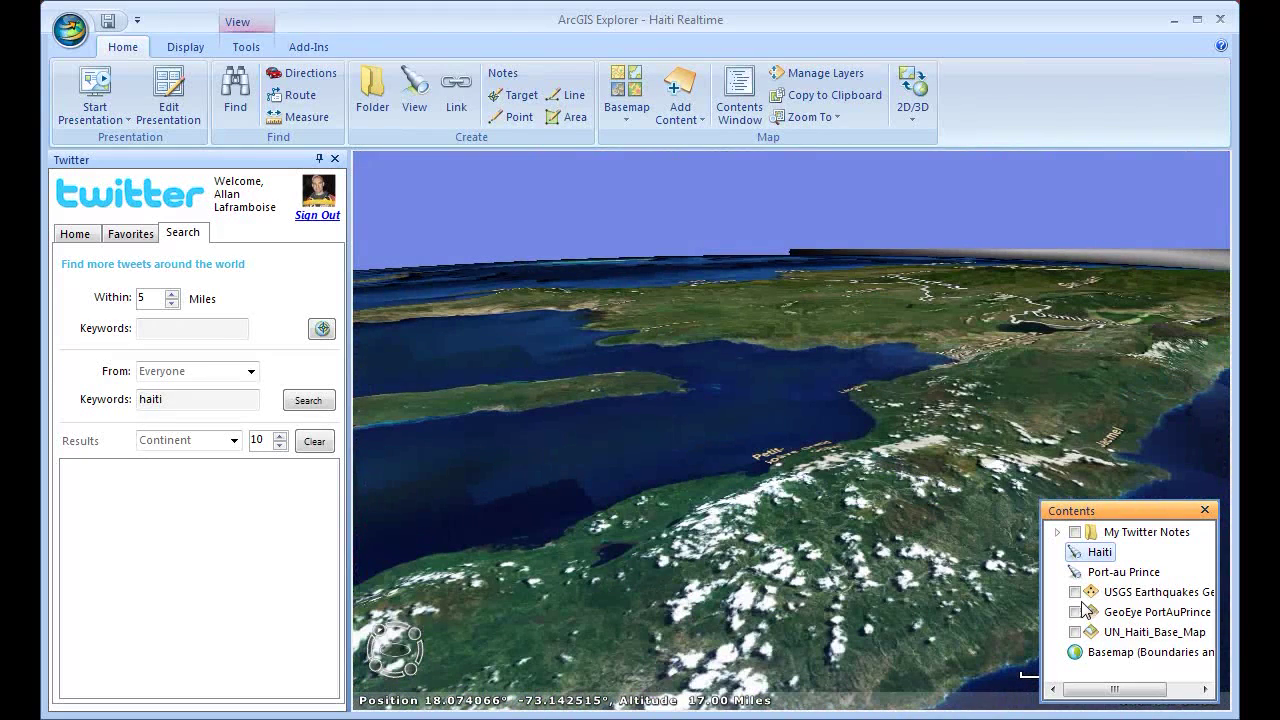
click(1075, 592)
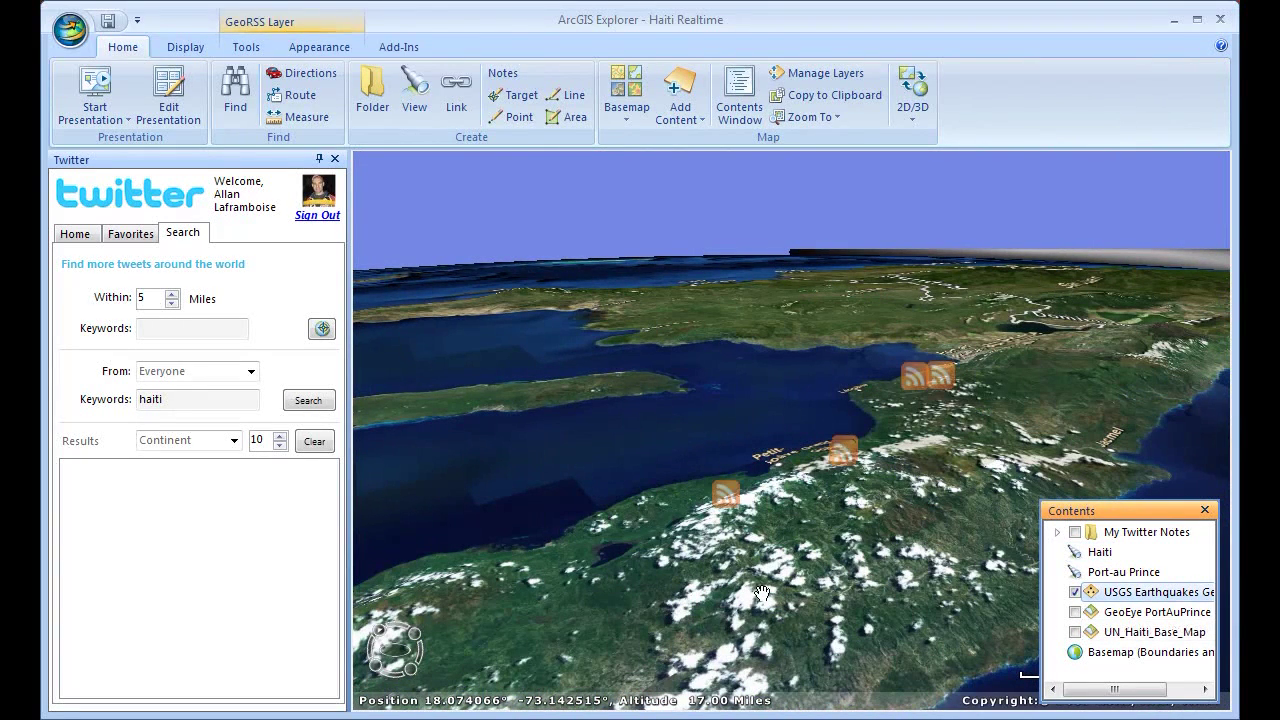
Open the USGS report for the 5.5 Haiti Region earthquake and inspect the epicenter on its instrumental intensity map
click(845, 460)
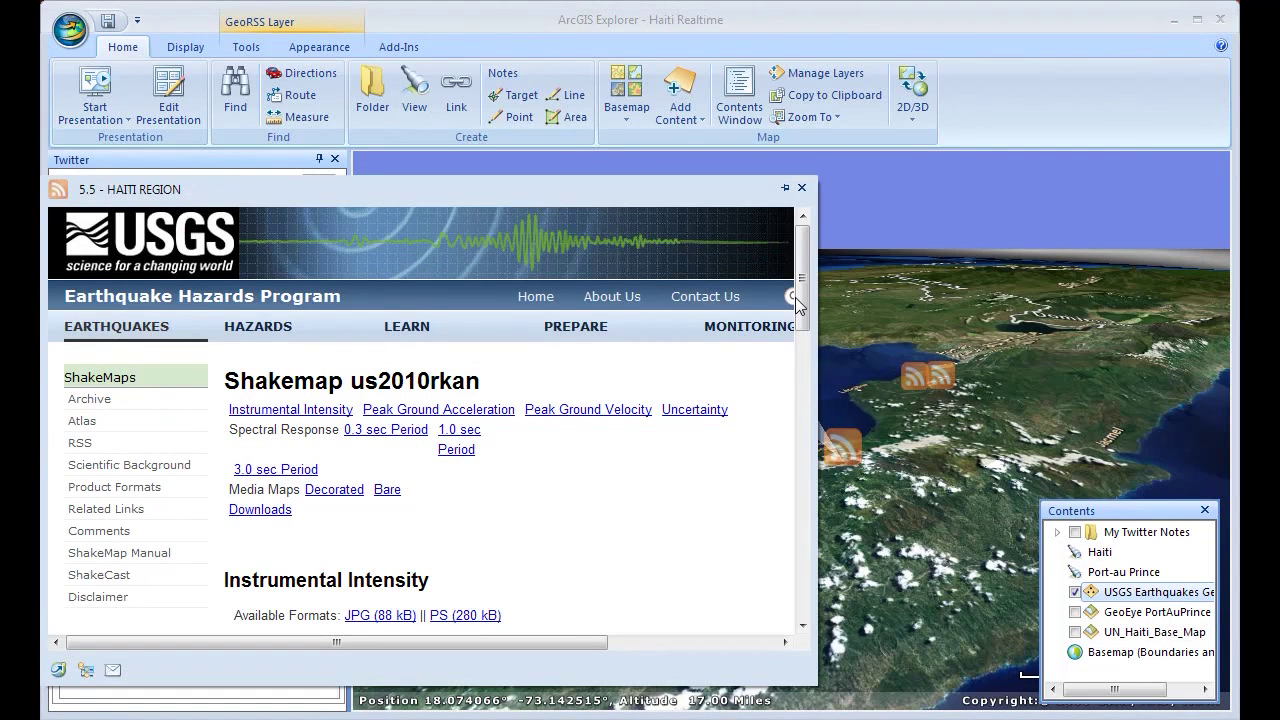
drag(806, 300, 802, 420)
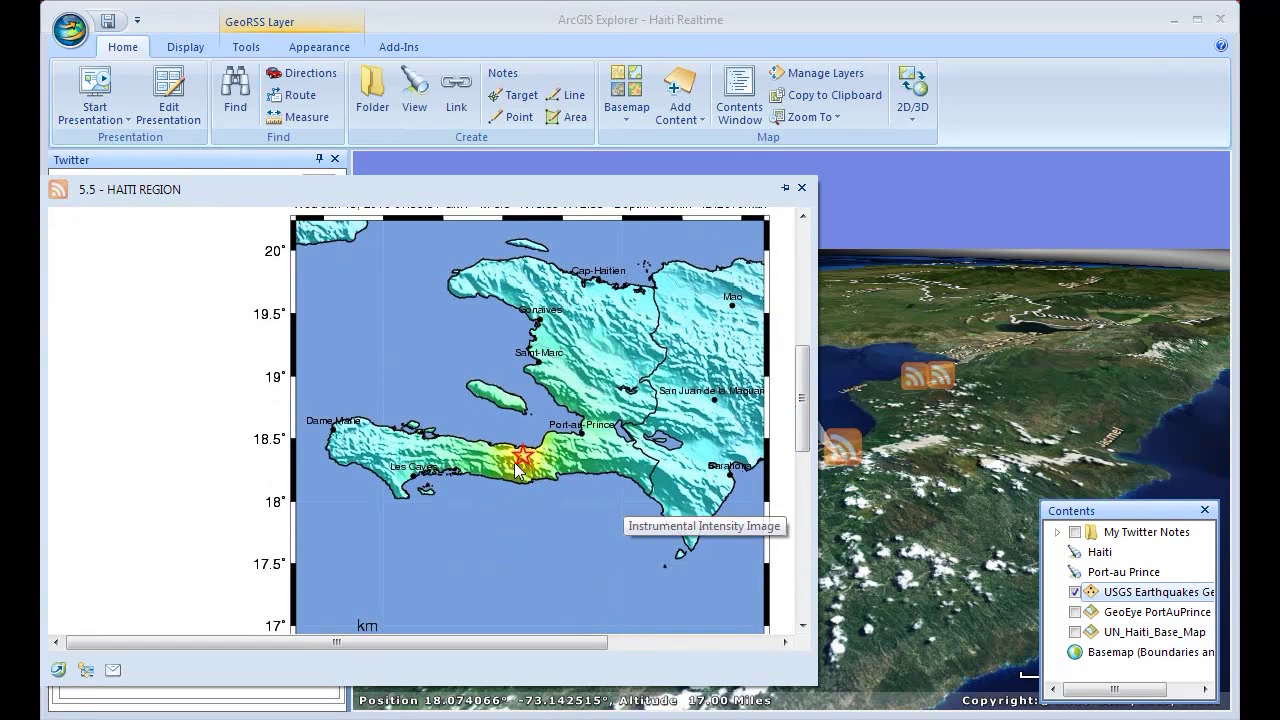
mouse_move(527, 462)
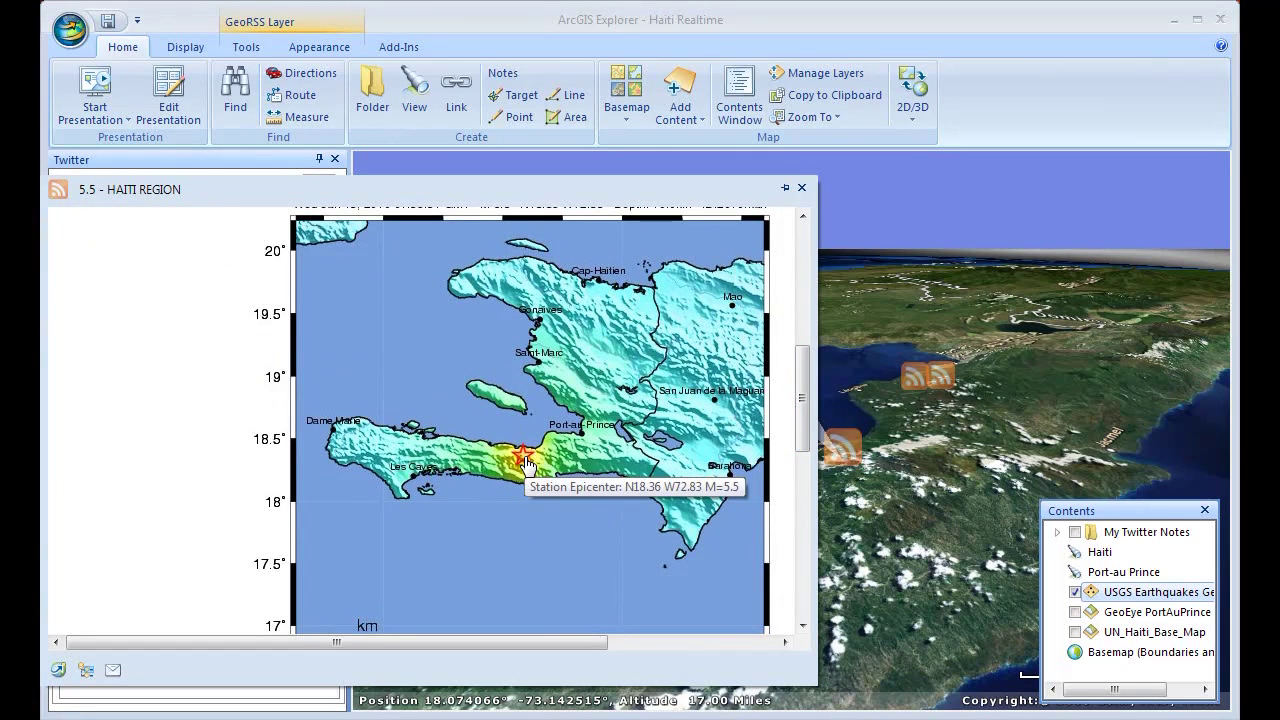
Hide the USGS Earthquakes layer after closing its report, and go to the saved Port-au Prince view
click(801, 190)
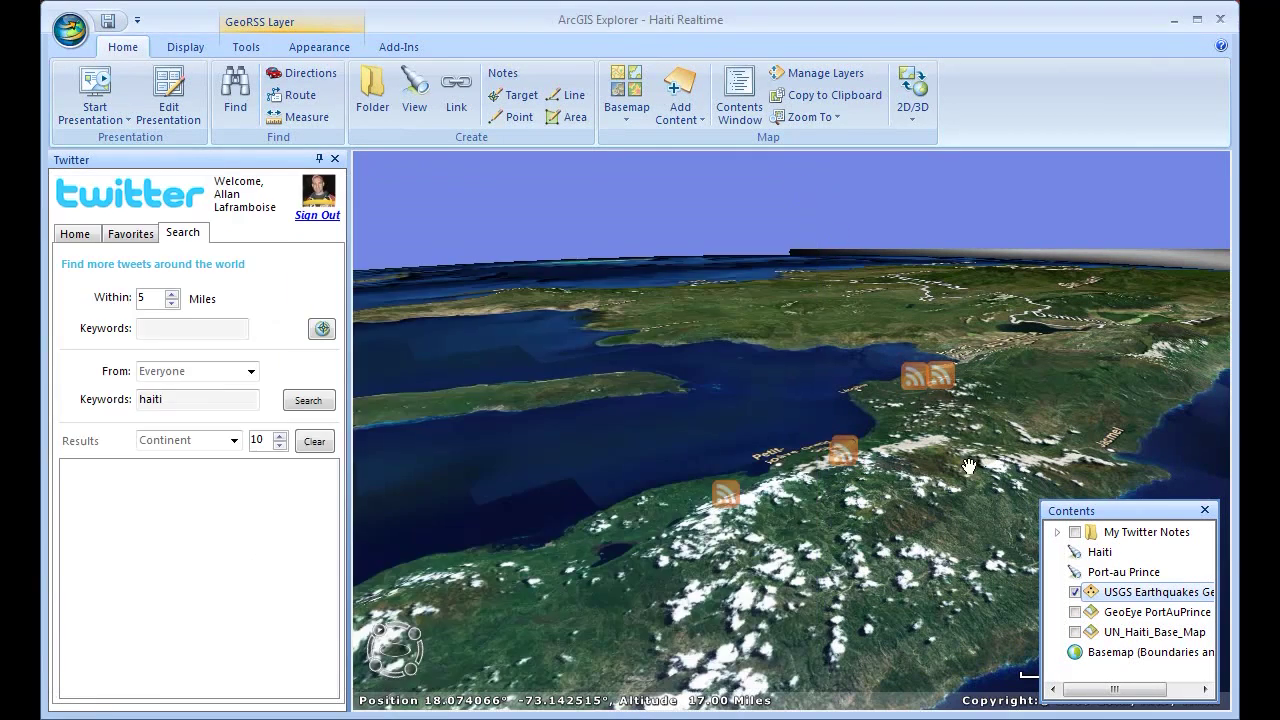
click(1075, 592)
double_click(1092, 576)
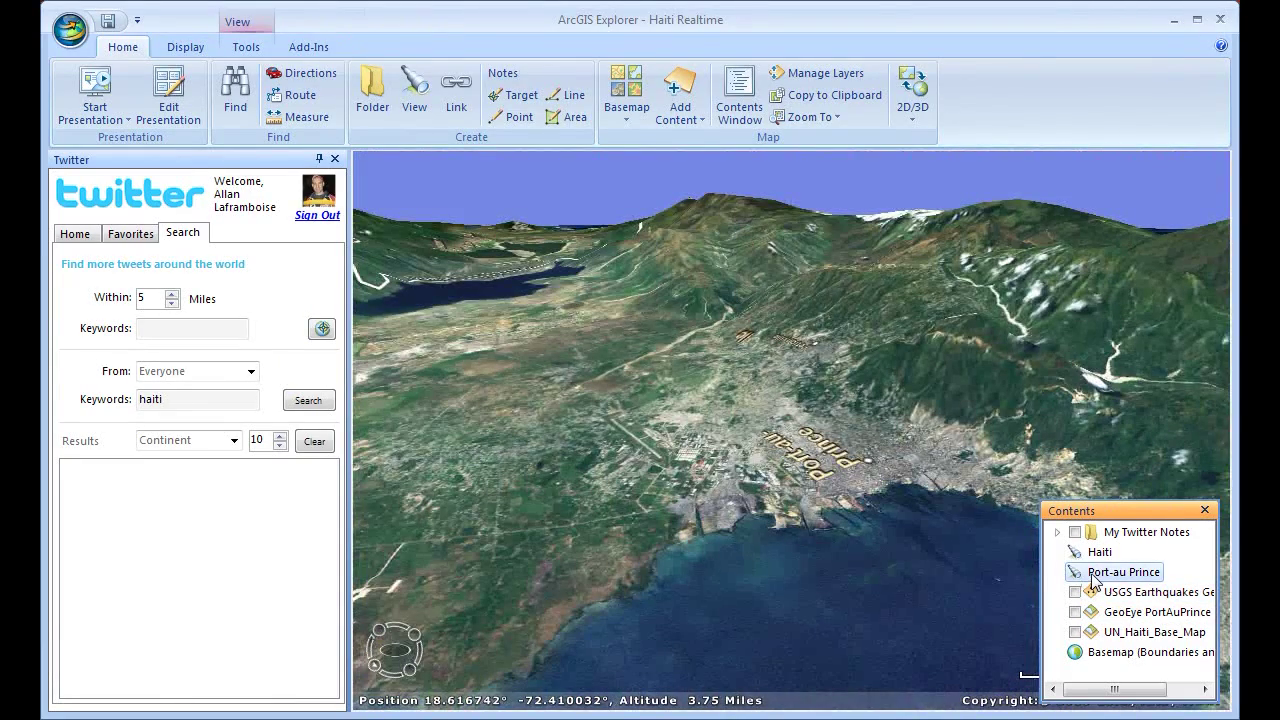
Search for up to 25 tweets within 5 miles of a point in central Port-au-Prince
click(267, 440)
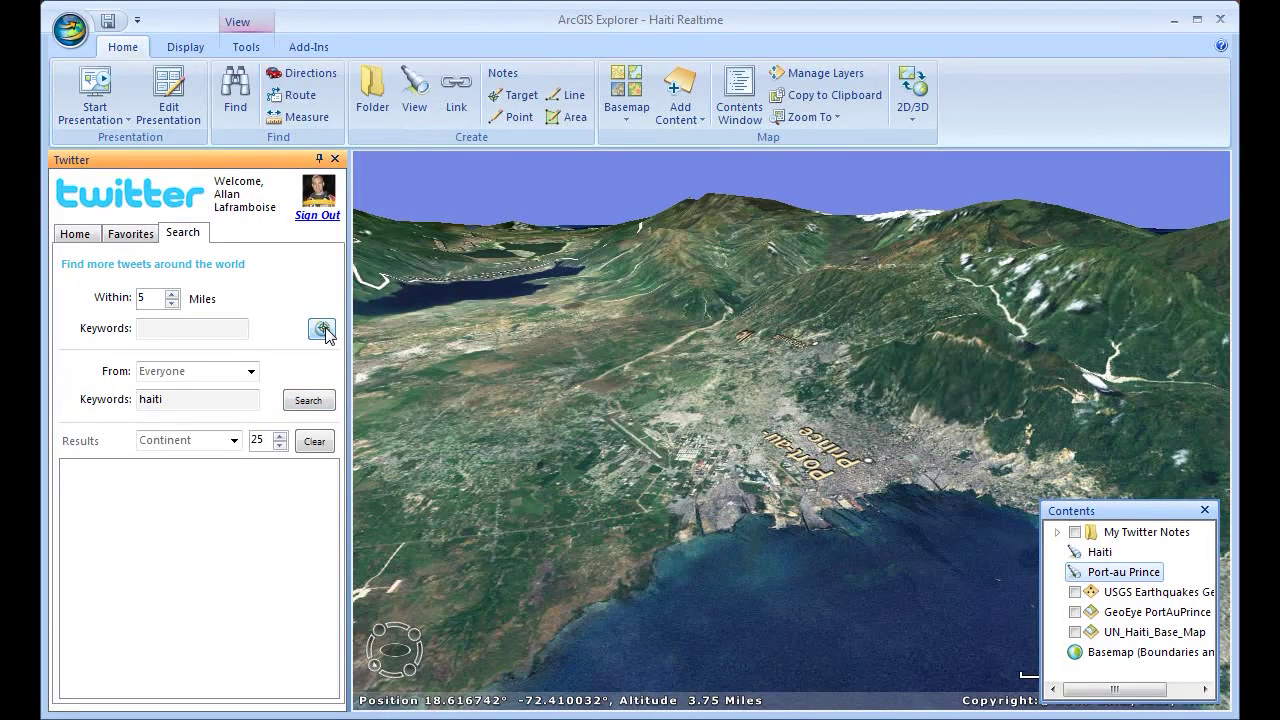
click(751, 424)
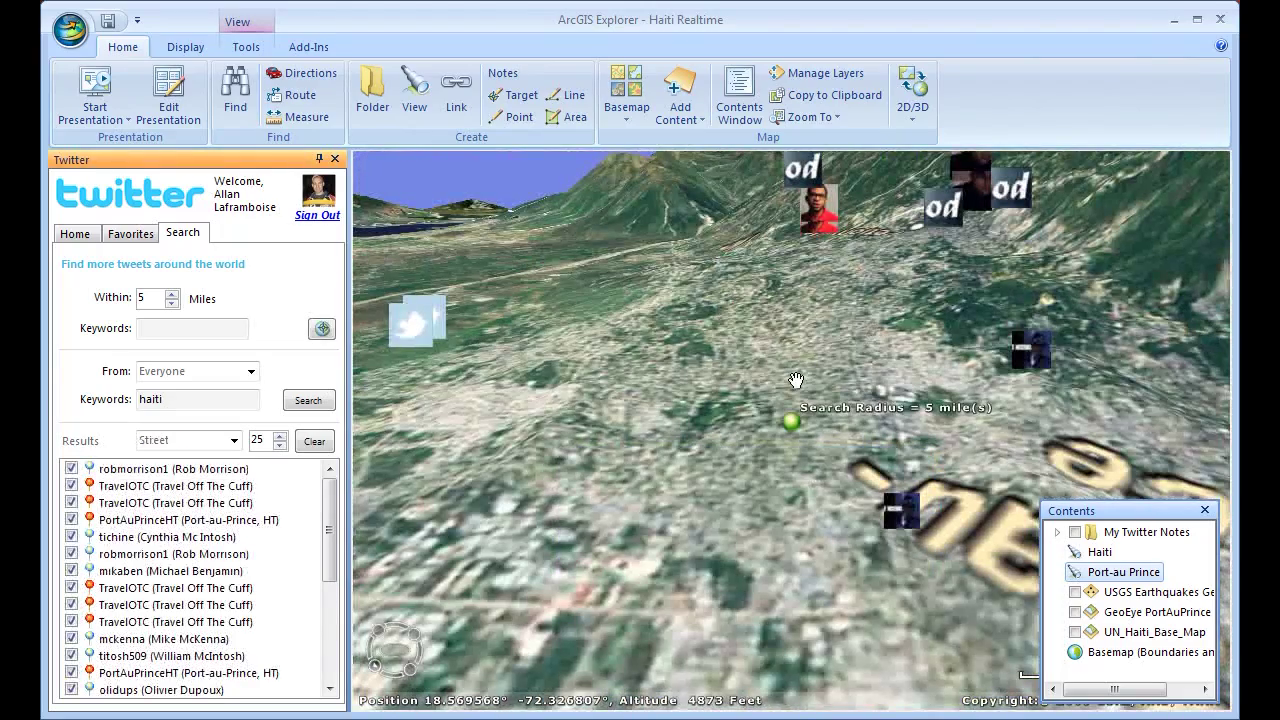
scroll(796, 380, down, 3)
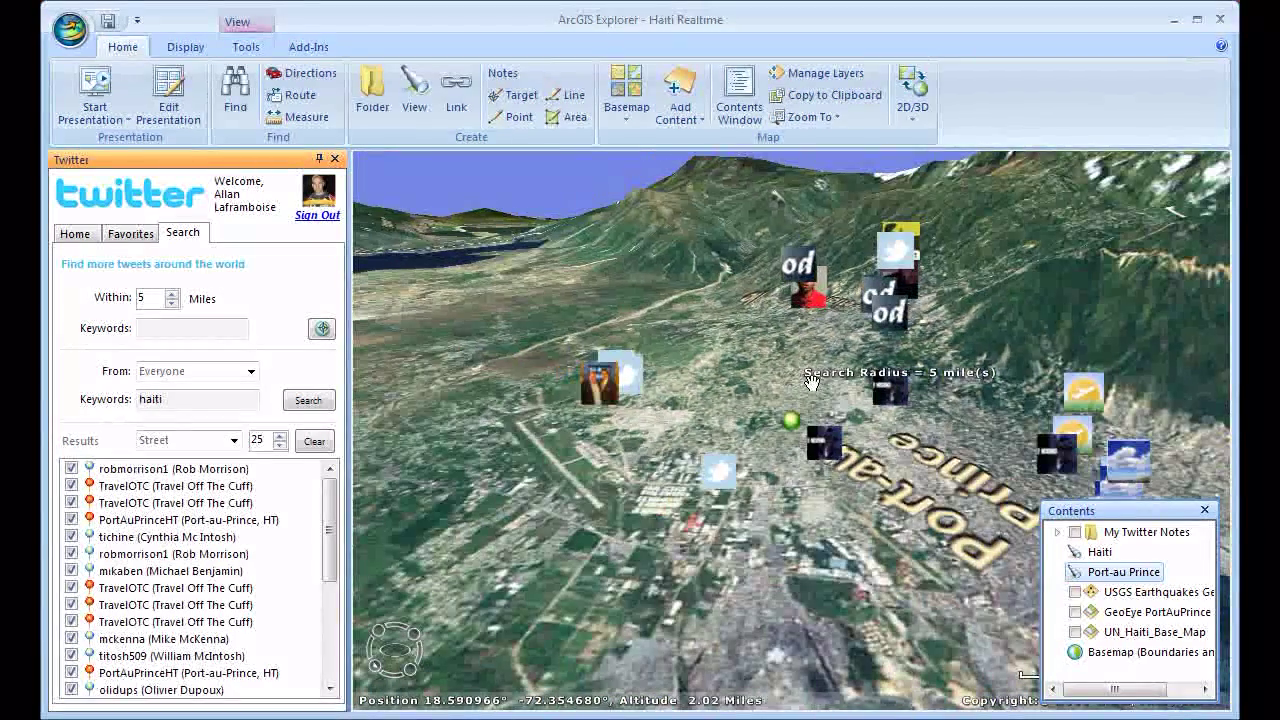
scroll(903, 472, down, 1)
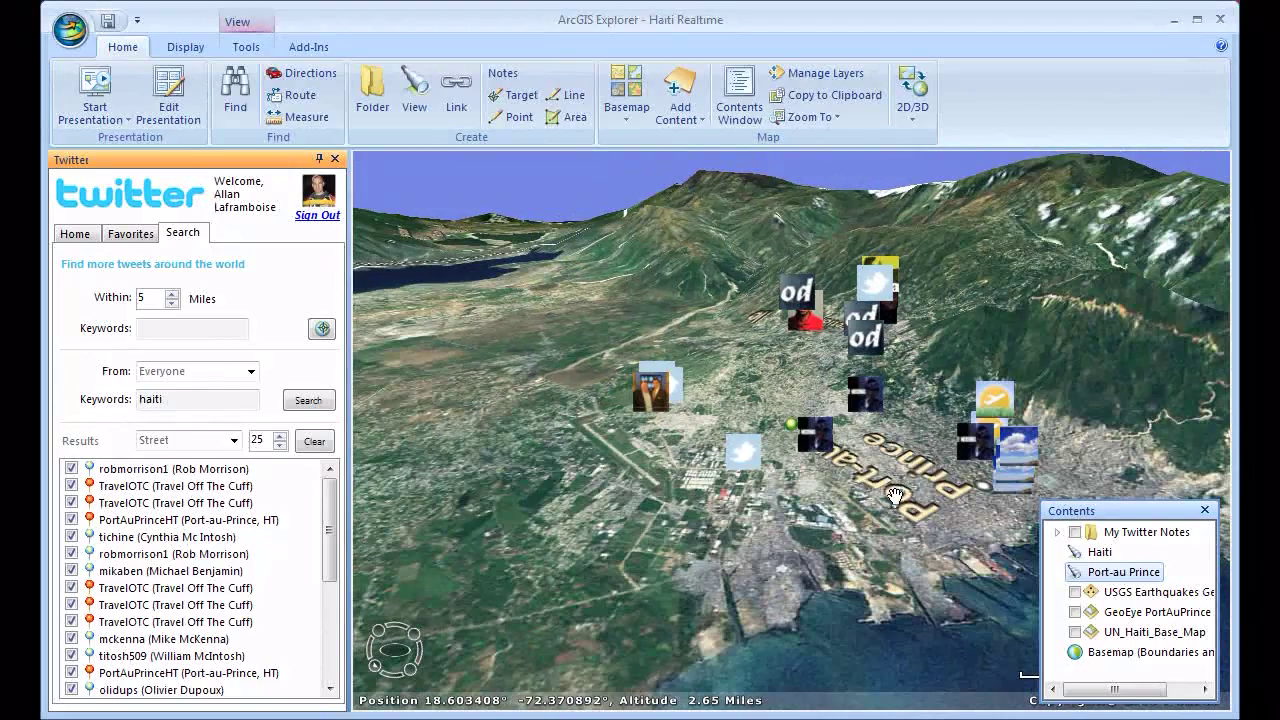
Read the live-video tweet beside the airfield and the leftmost "od" tweet at the mountain foot, moving their popups clear of the city
drag(896, 494, 849, 487)
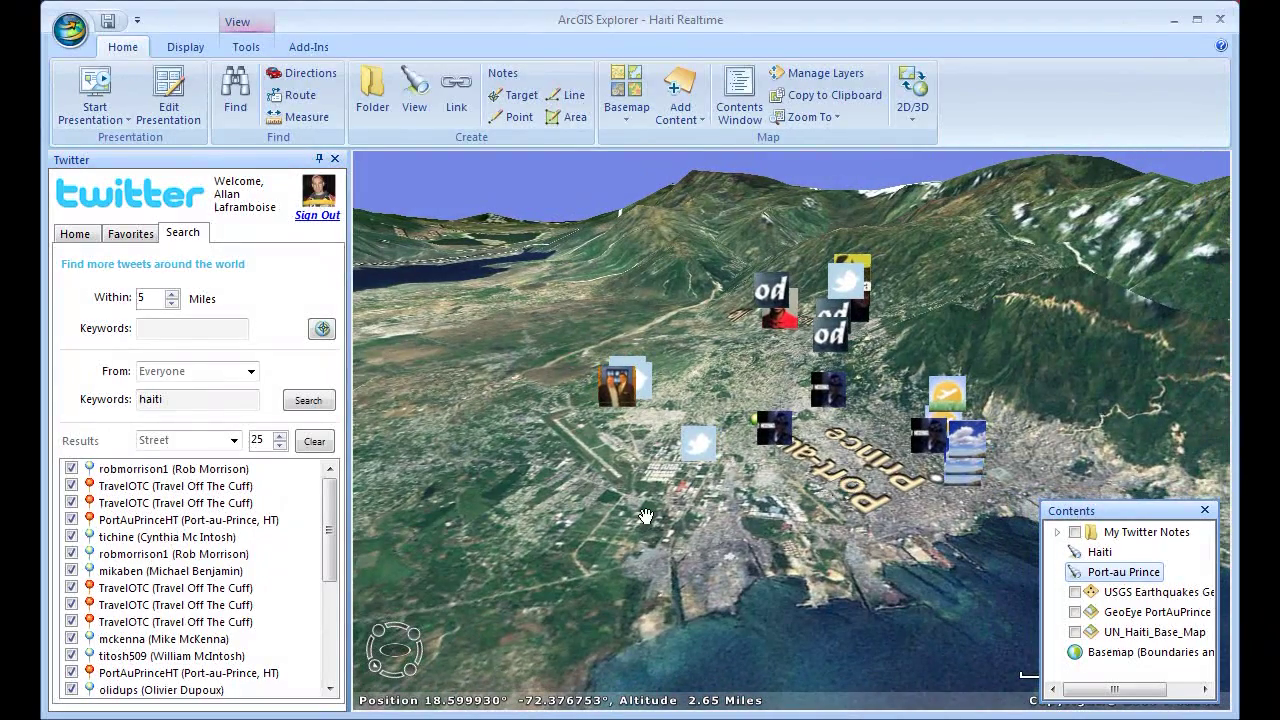
drag(646, 516, 640, 514)
mouse_move(392, 630)
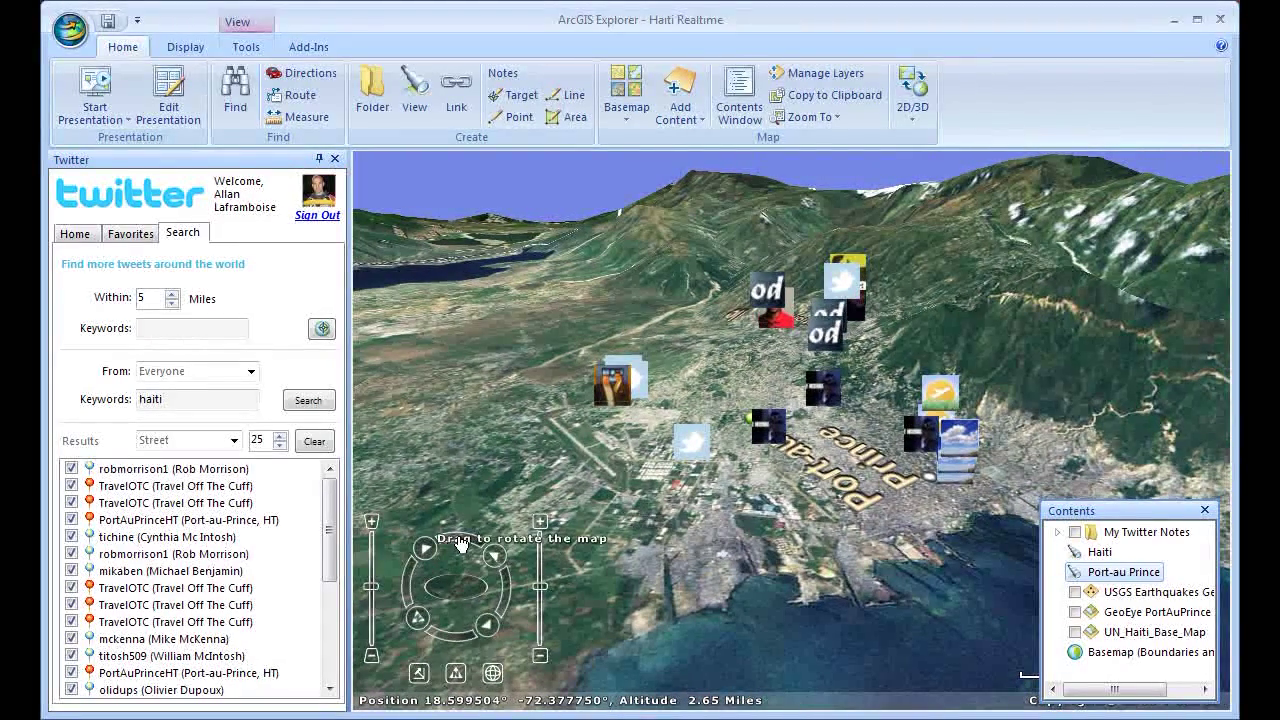
drag(467, 543, 490, 605)
click(605, 423)
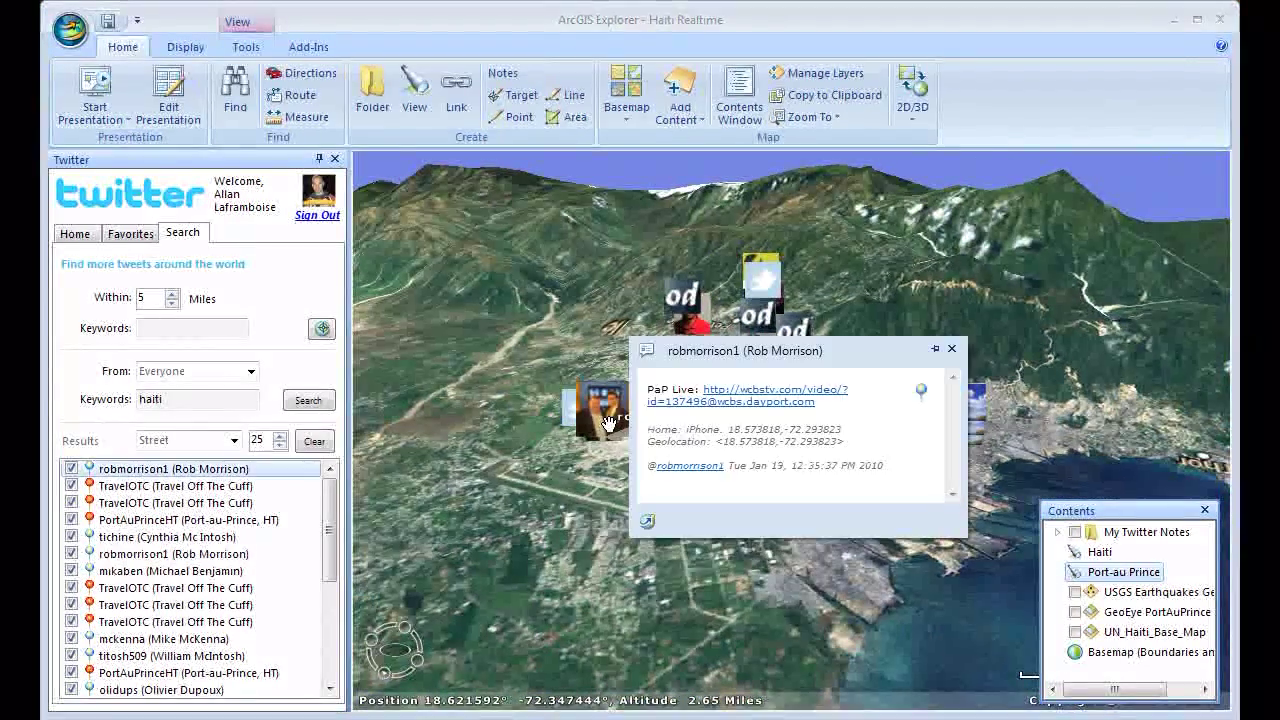
drag(753, 359, 326, 198)
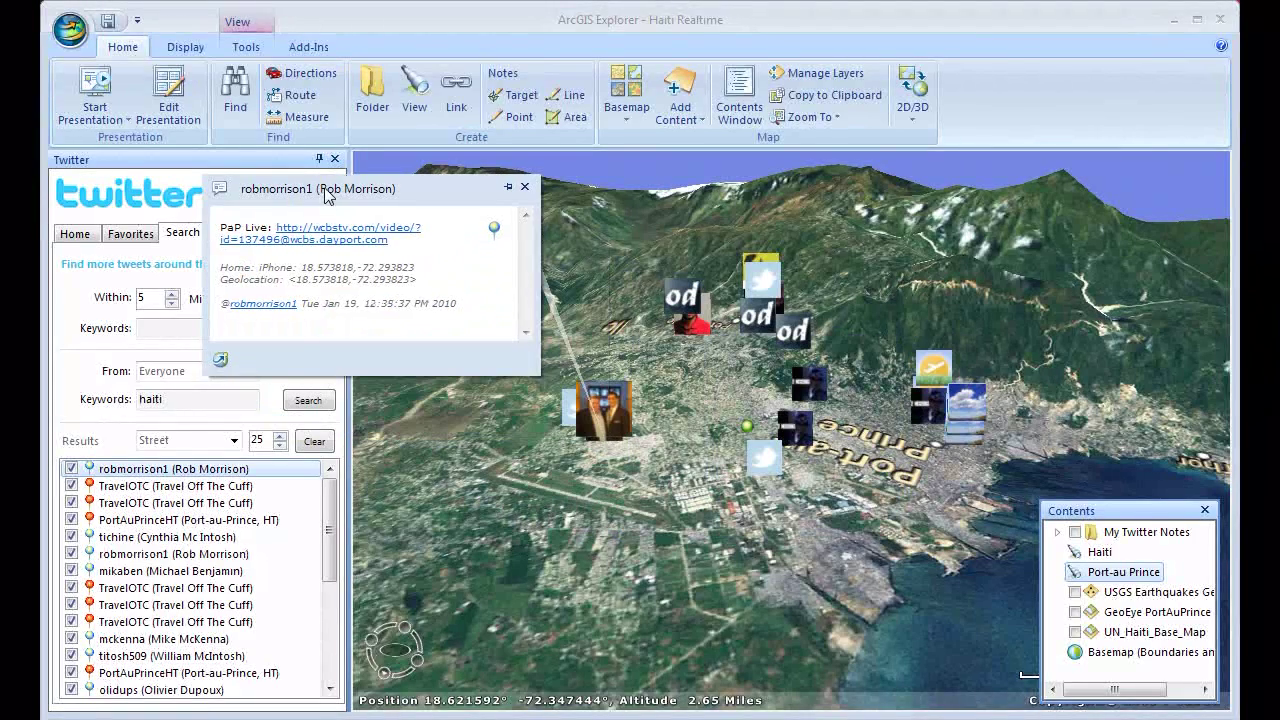
click(683, 294)
drag(491, 236, 474, 115)
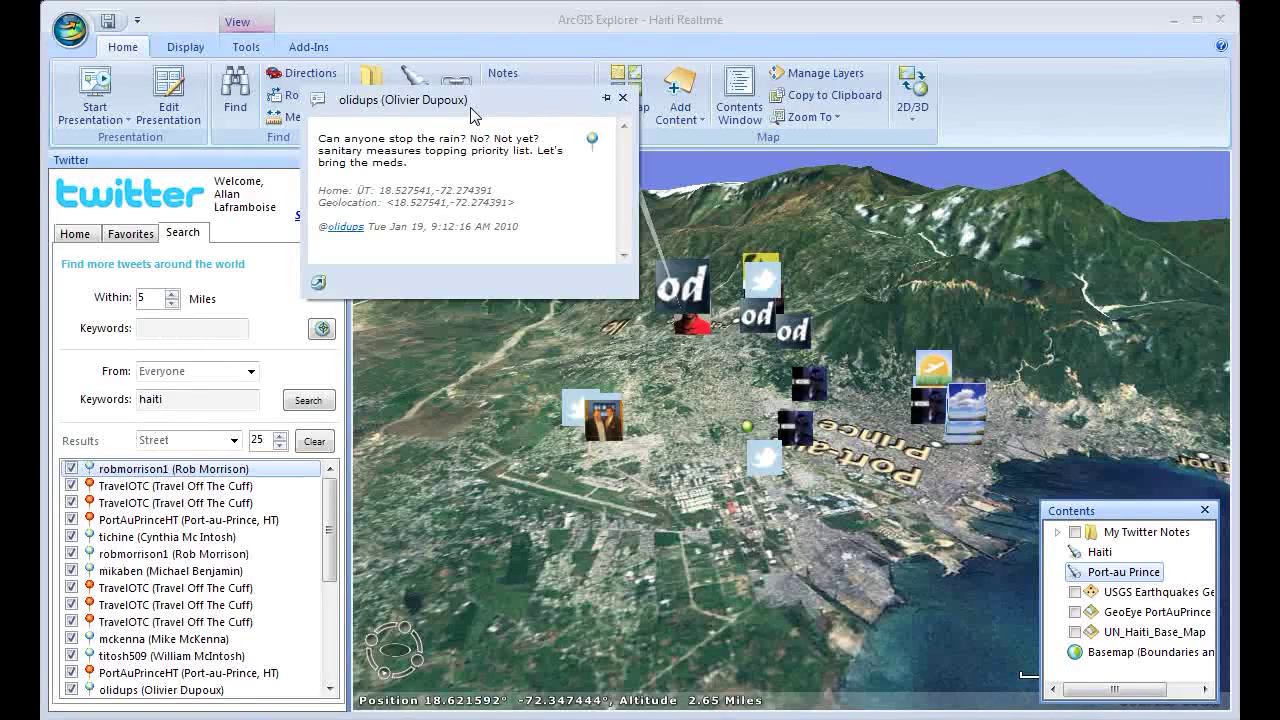
click(622, 98)
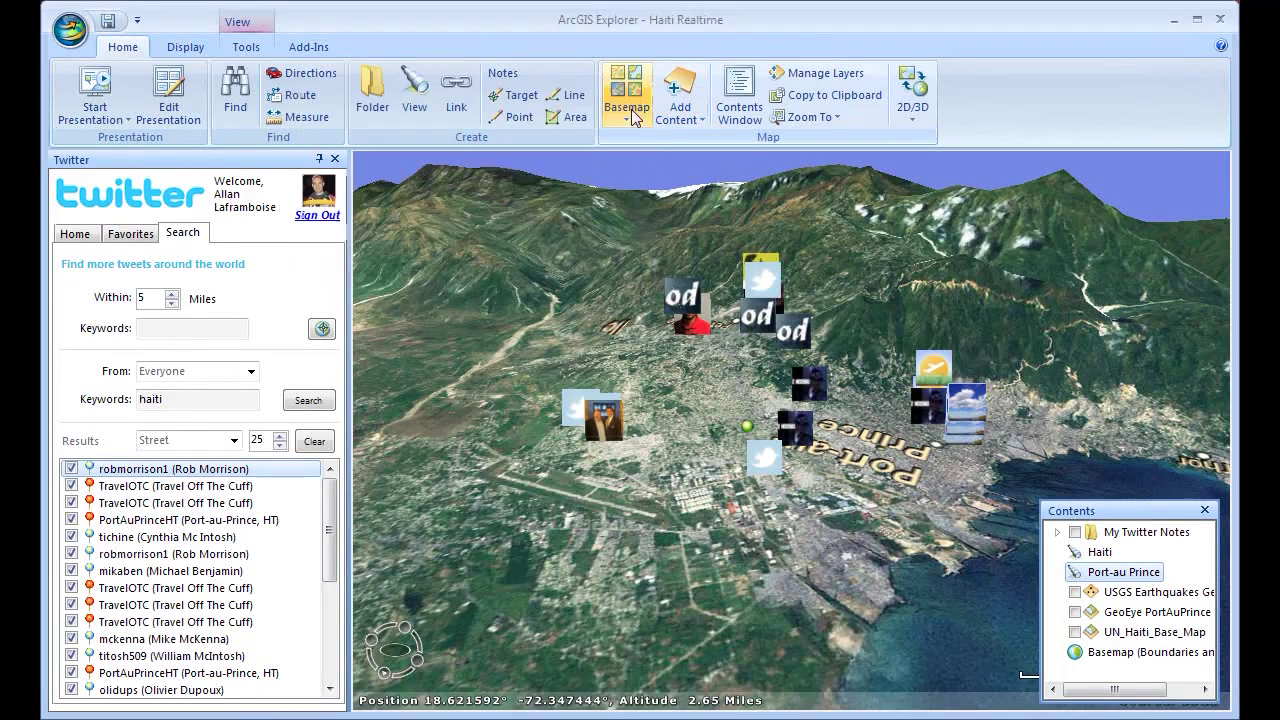
Read the bird-icon tweet at the foot of the mountains and the neighbouring "od" tweet, closing each one
click(766, 276)
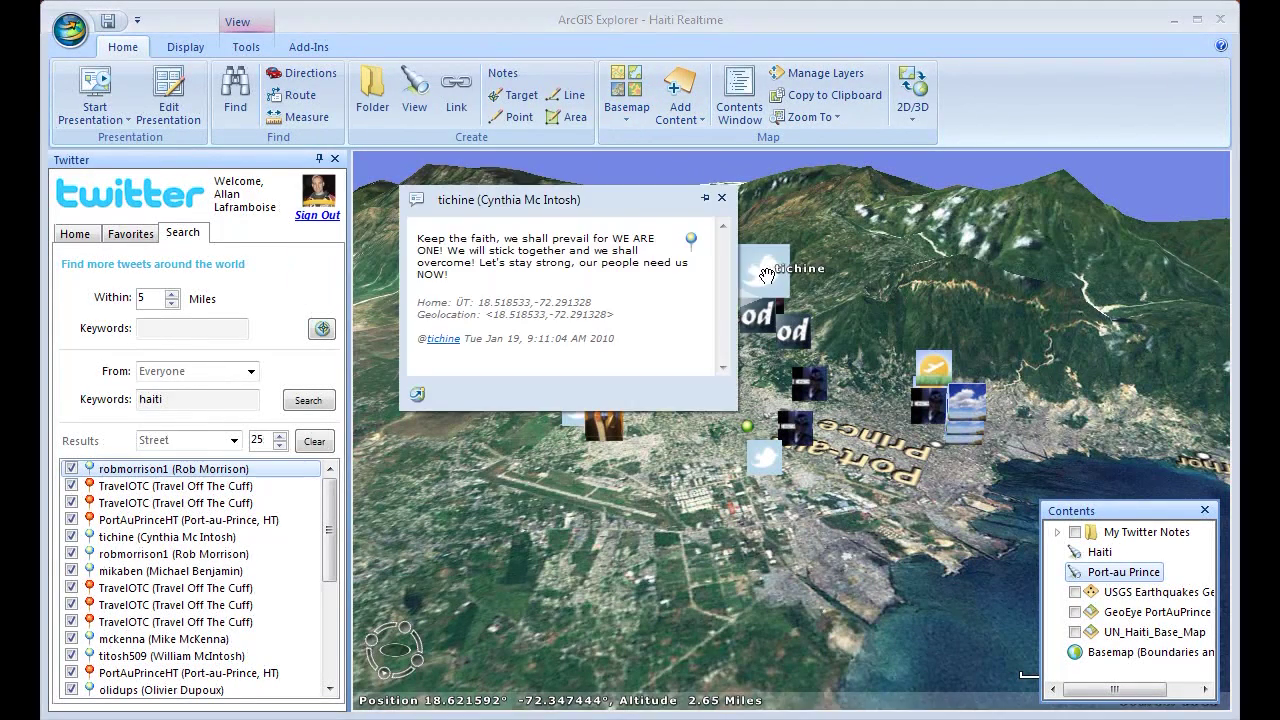
click(722, 199)
click(738, 322)
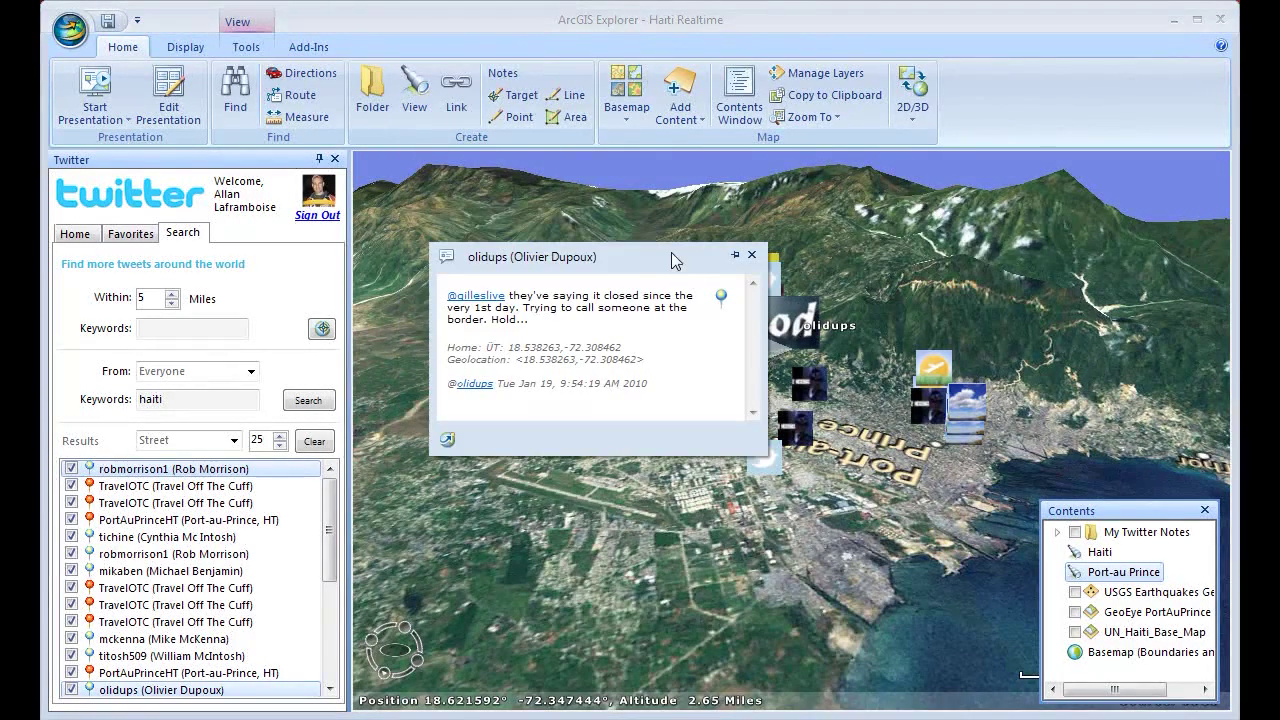
drag(672, 253, 1102, 106)
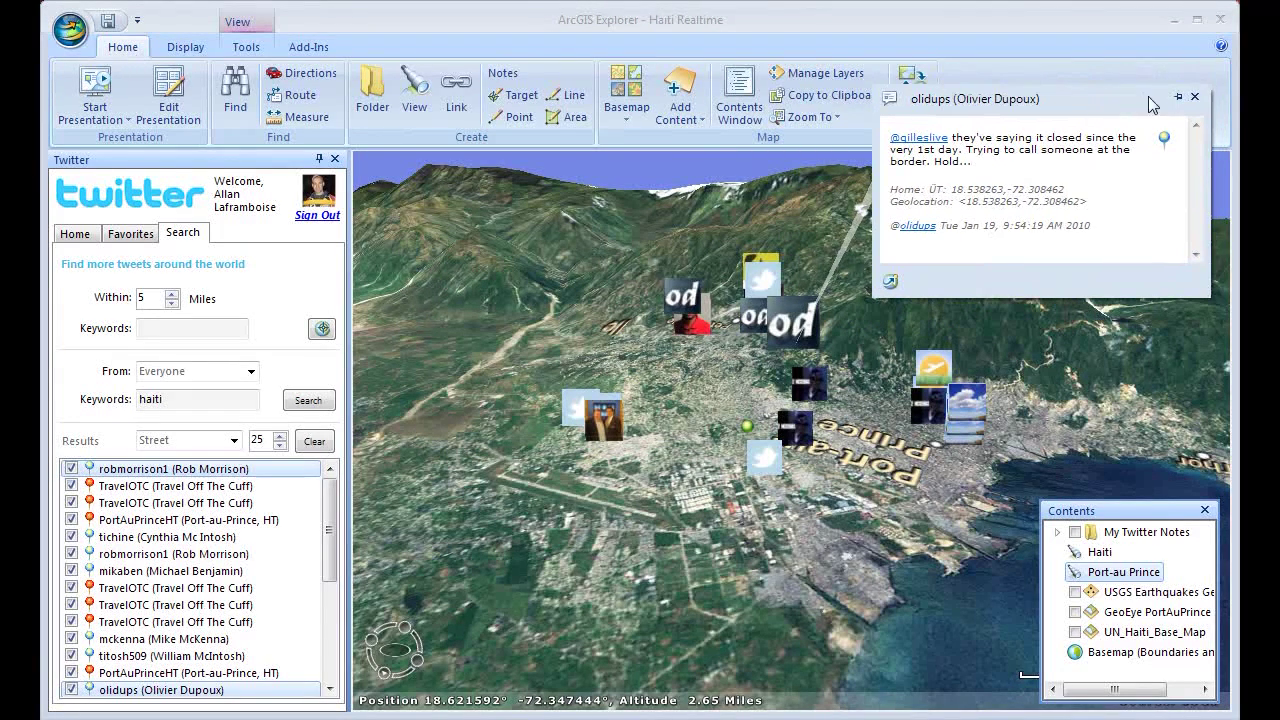
click(1193, 98)
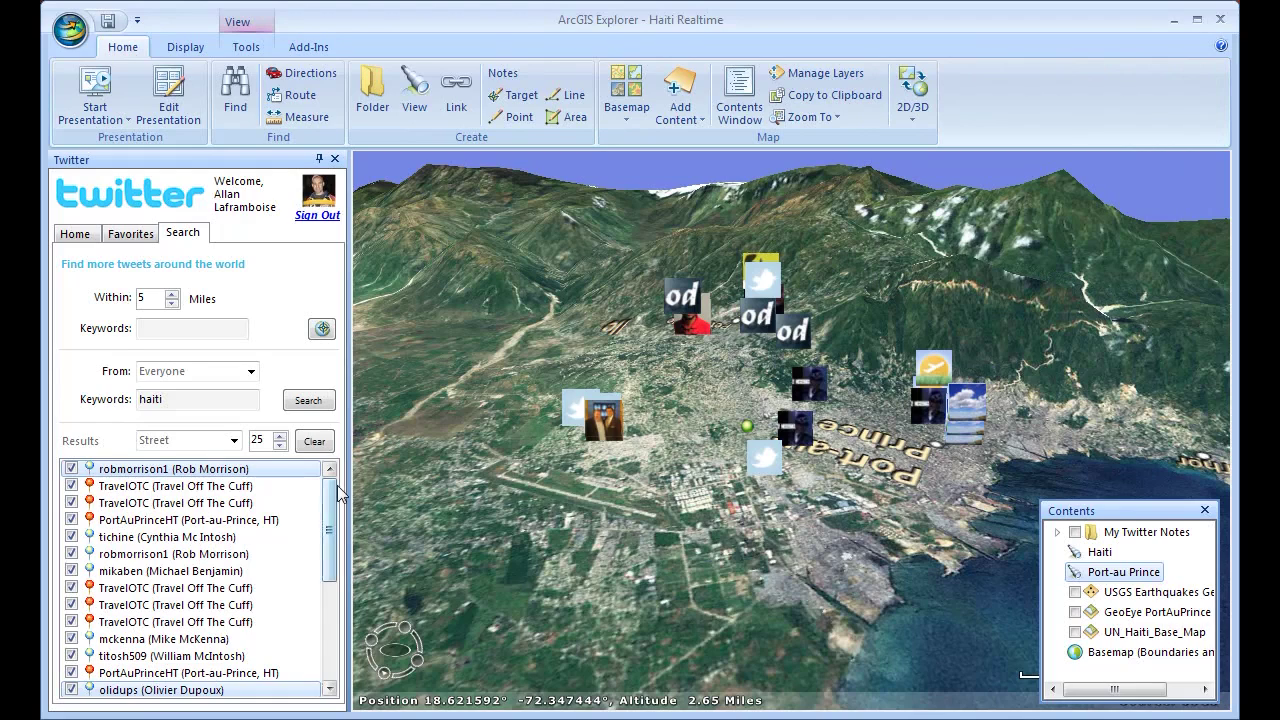
Unlock all images of the tweet search results
right_click(236, 502)
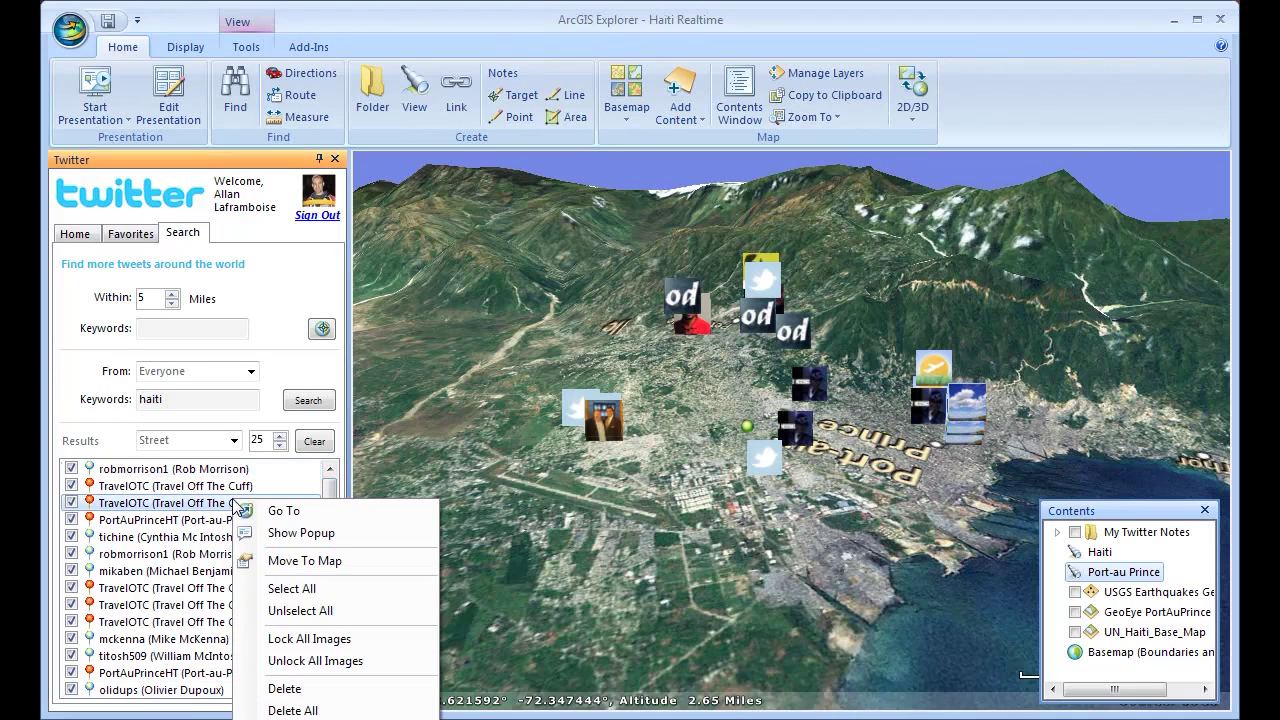
click(297, 661)
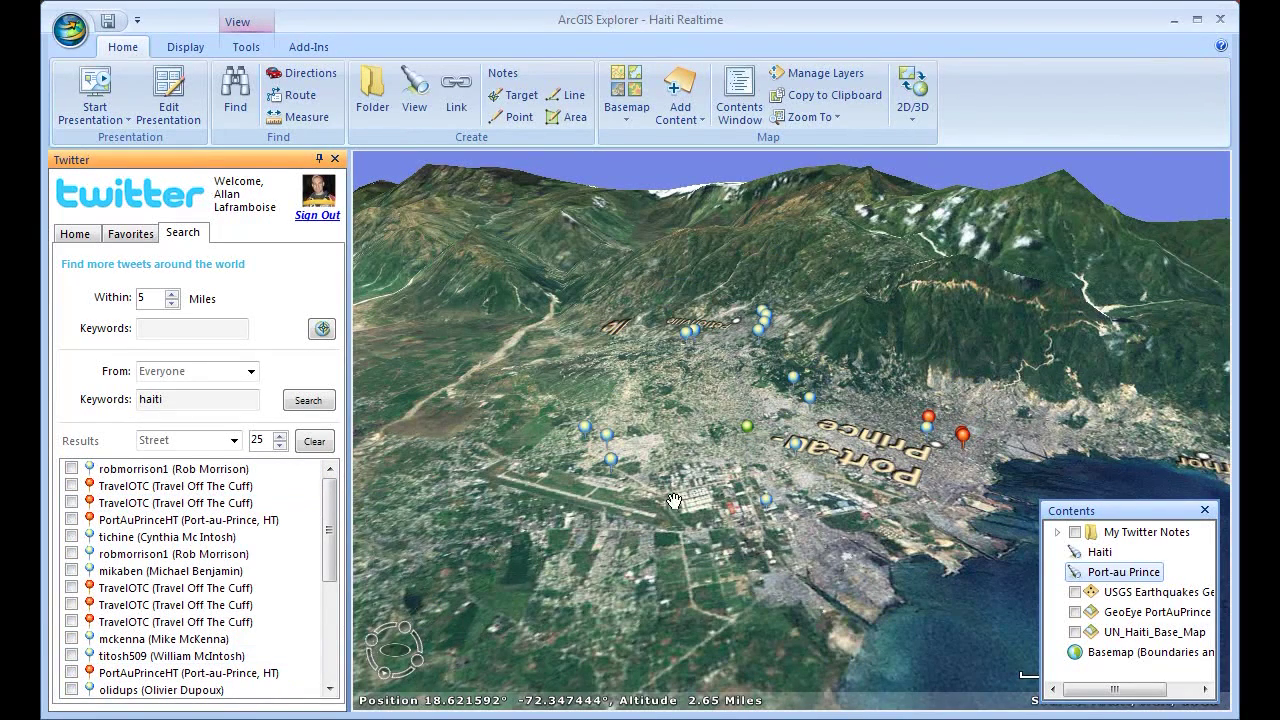
Read the live-video tweet from its pin beside the airfield and the PortAuPrinceHT weather tweet near the harbour, closing each one
click(617, 466)
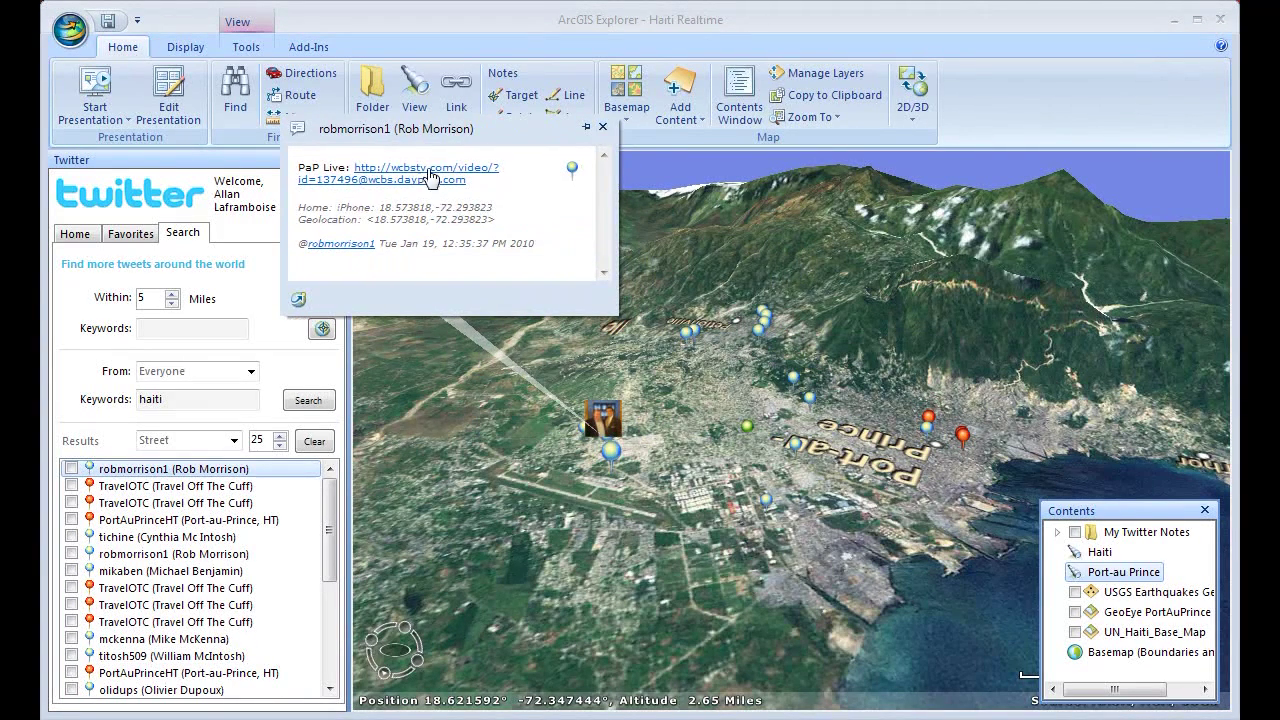
click(602, 128)
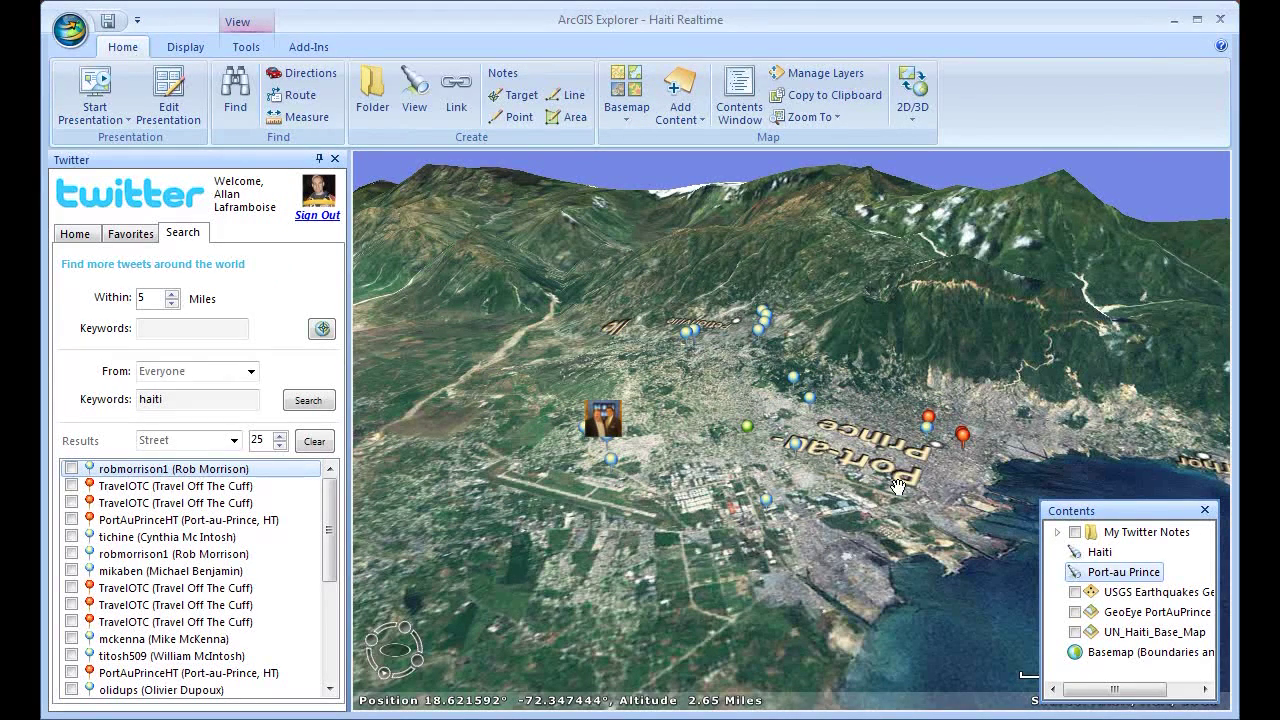
click(965, 434)
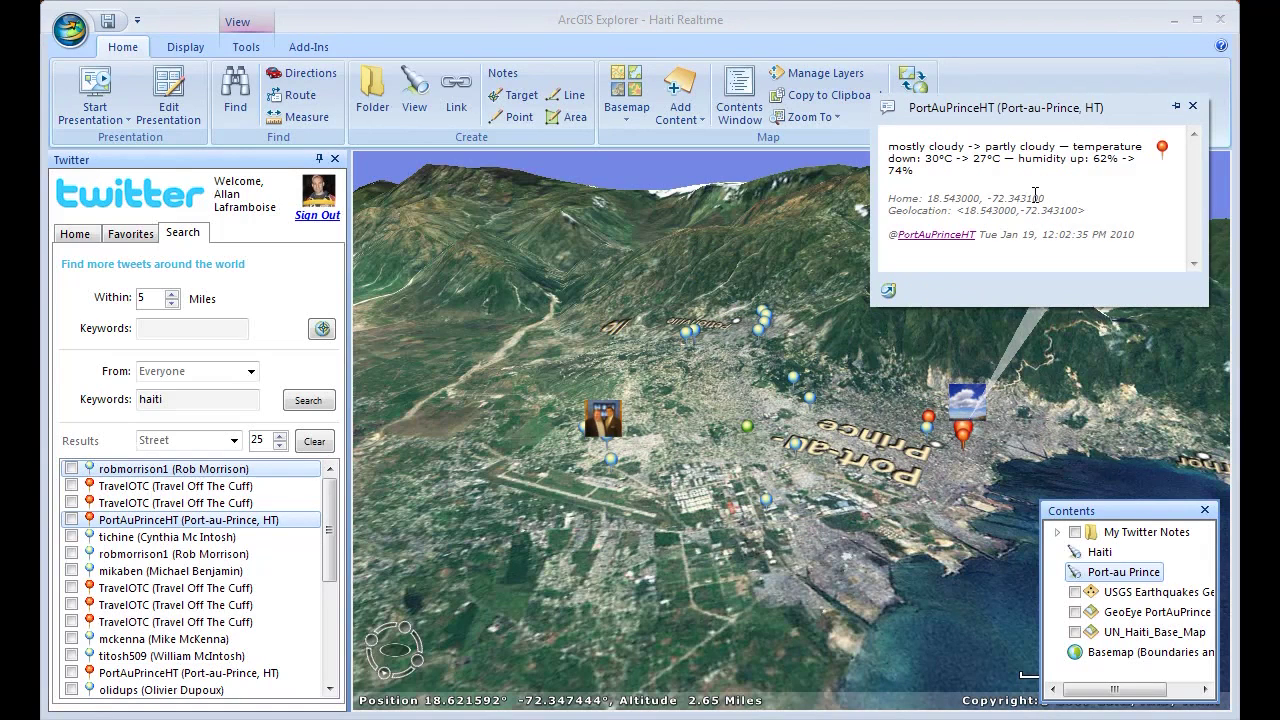
click(1192, 106)
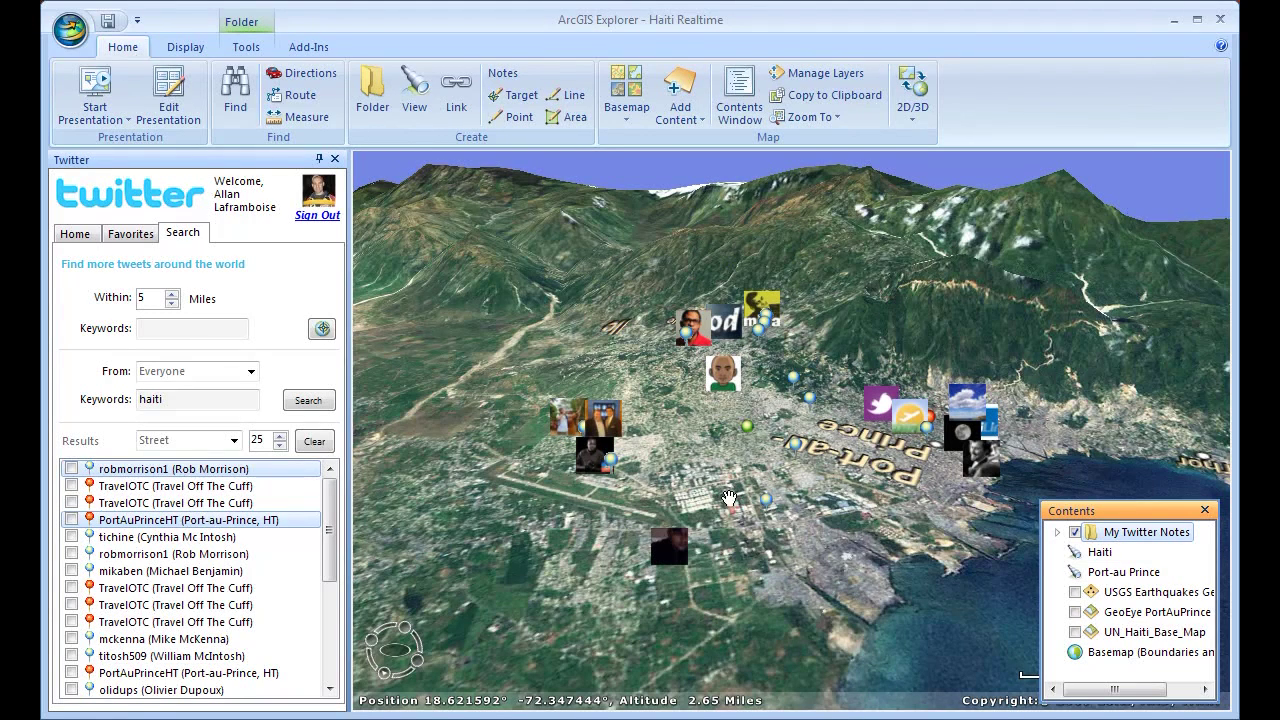
Show the My Twitter Notes folder on the globe and read the two dark-portrait notes around the airfield
click(665, 540)
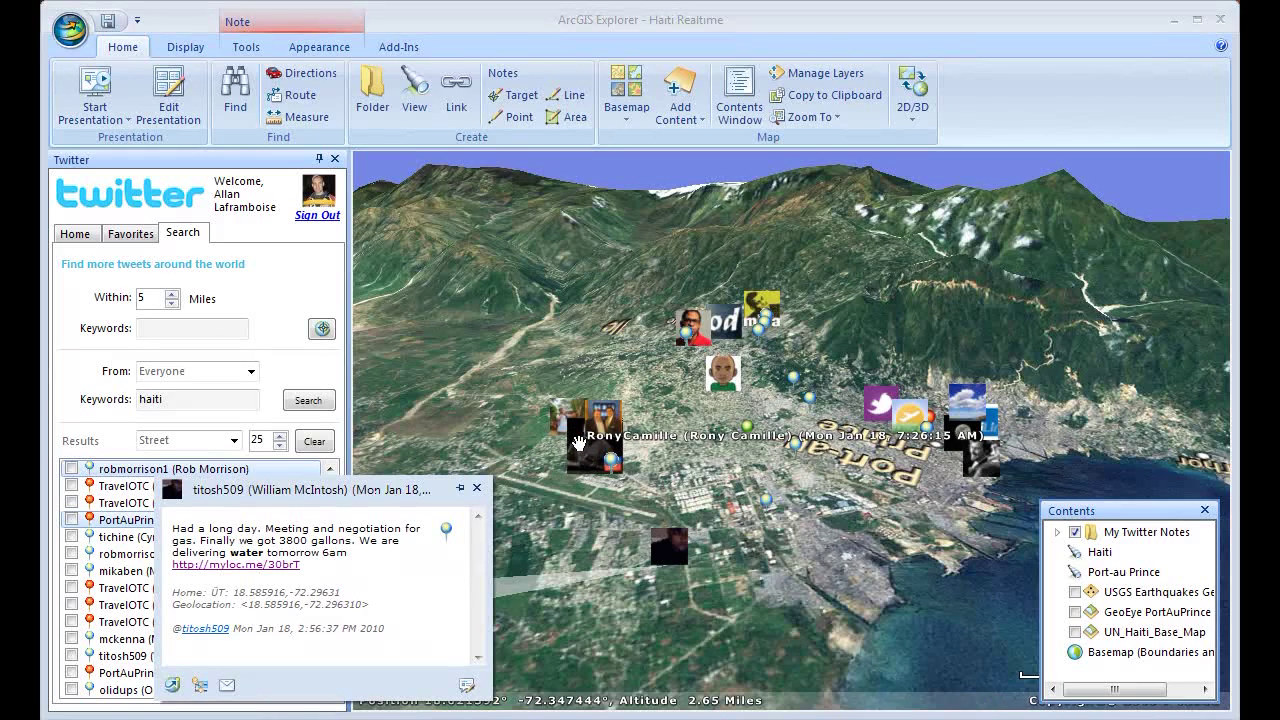
click(581, 453)
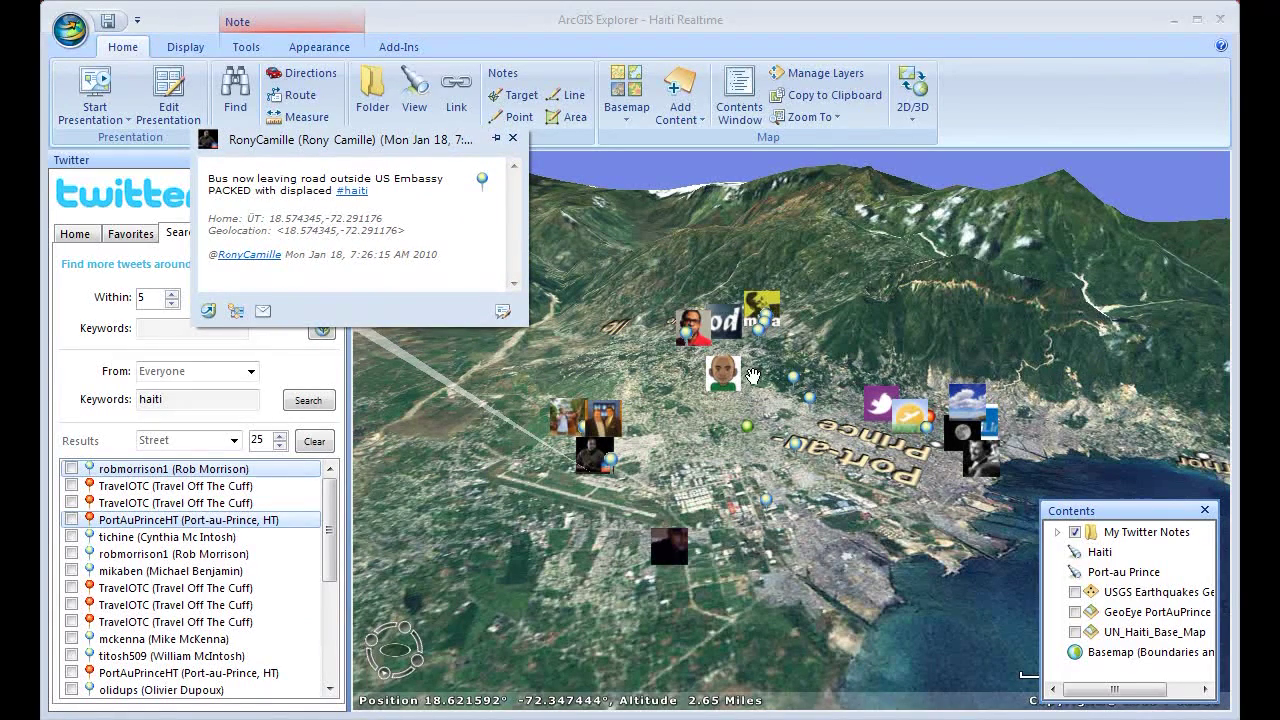
Read the two tweets and the saved "od" note clustered at the foot of the mountains, closing the popups
click(685, 323)
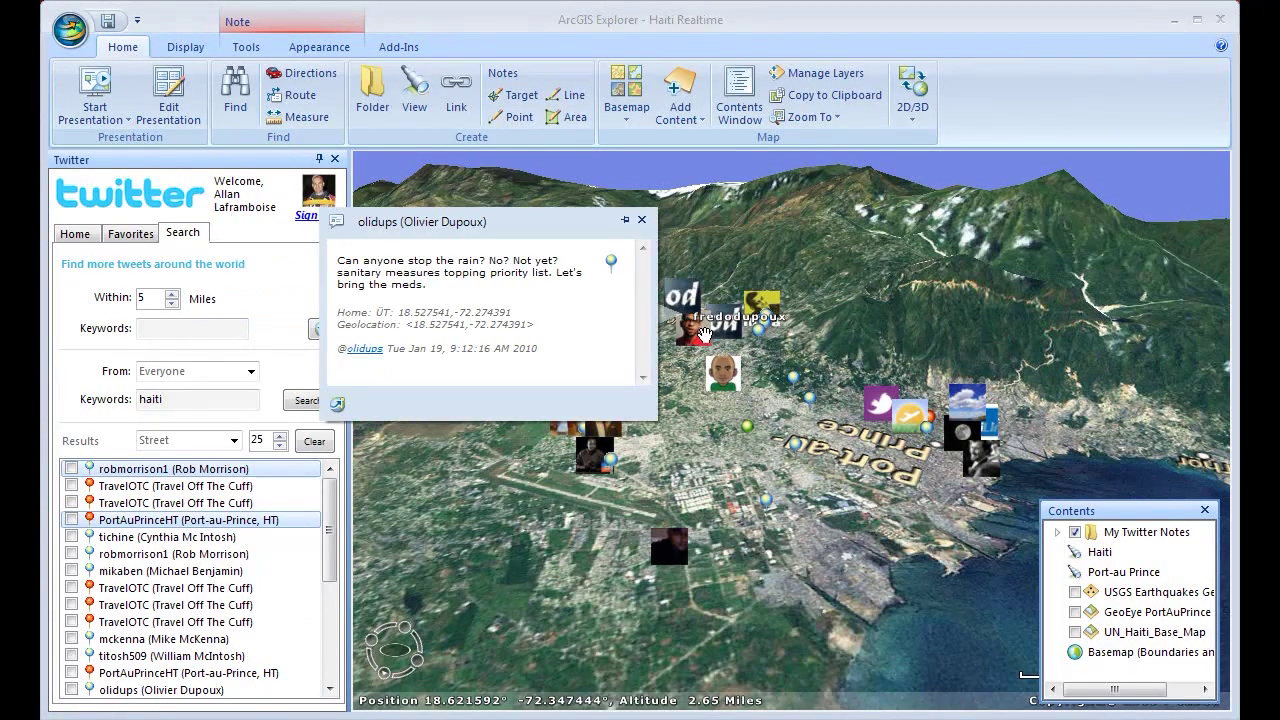
click(705, 333)
drag(599, 259, 485, 143)
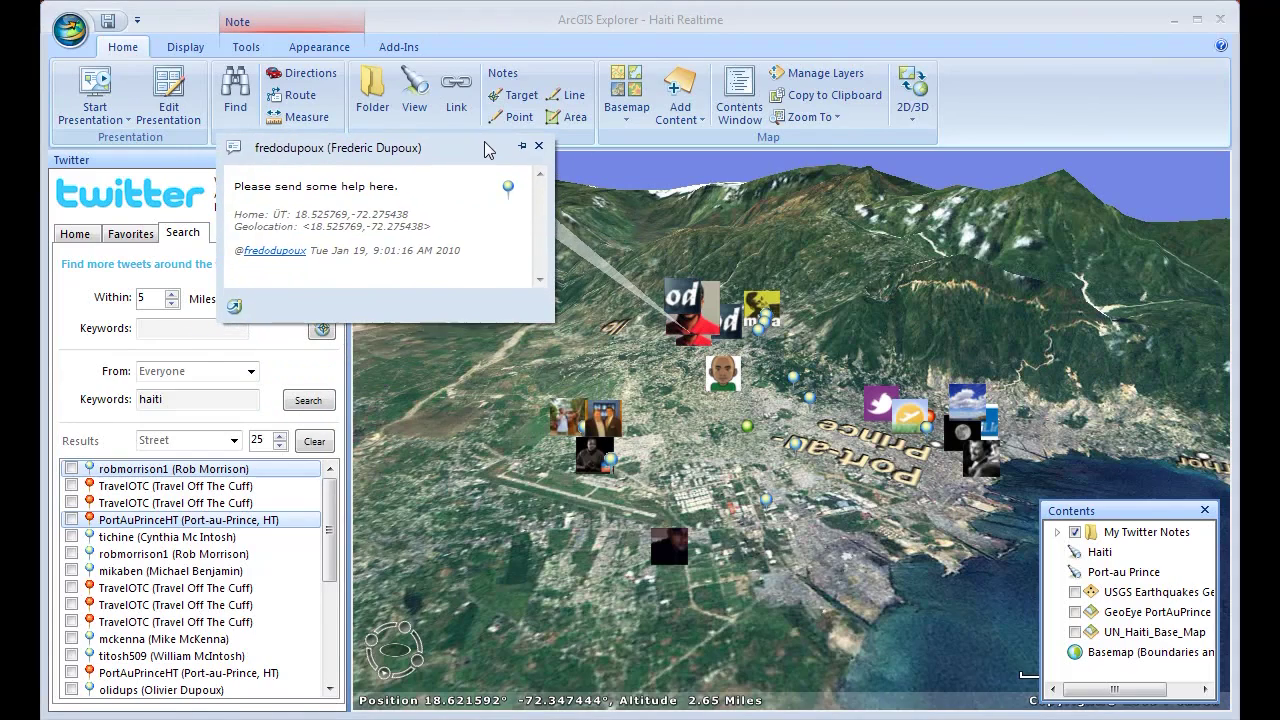
click(539, 144)
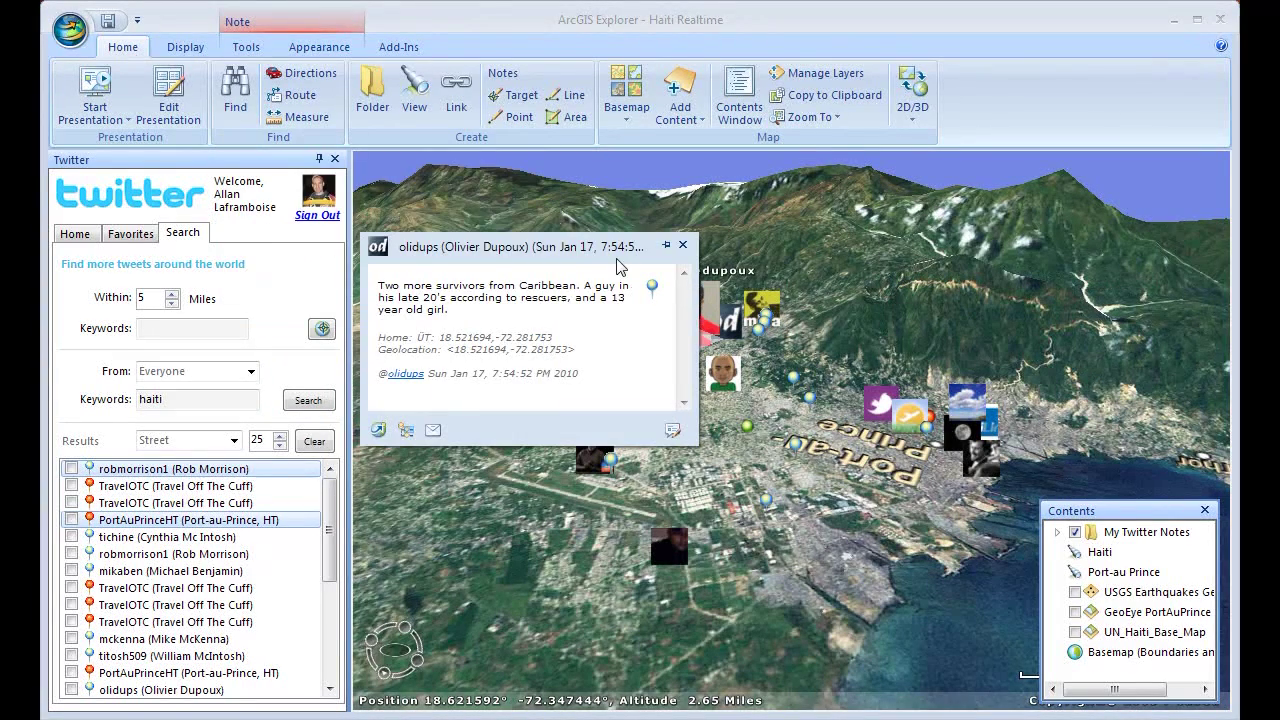
click(682, 245)
Read the saved yellow-avatar note in the cluster at the mountain foot and close it
click(760, 298)
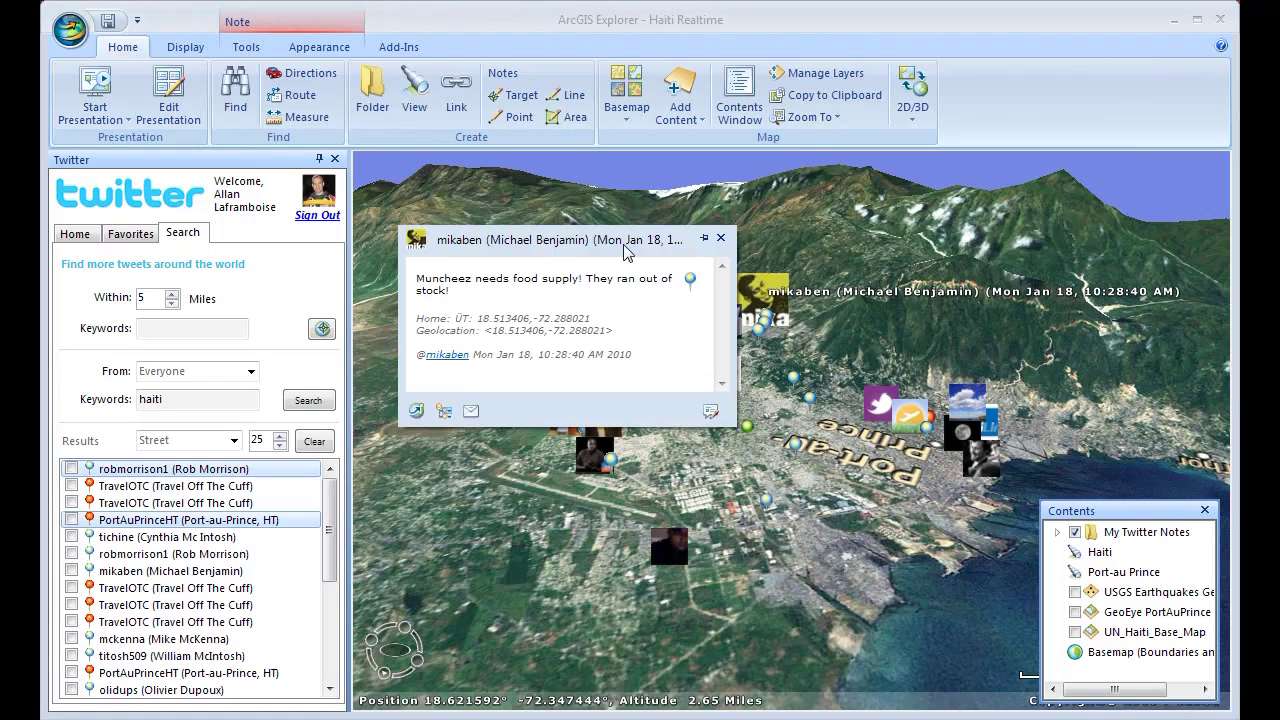
drag(627, 252, 704, 69)
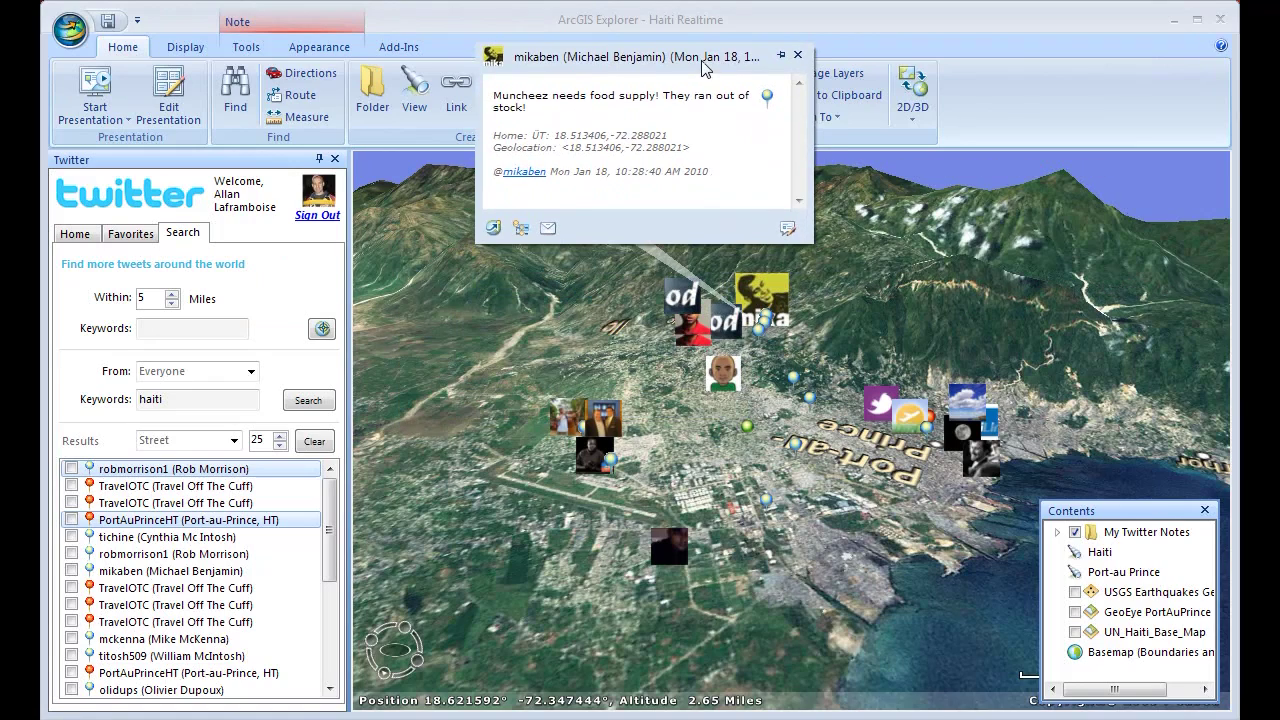
click(797, 57)
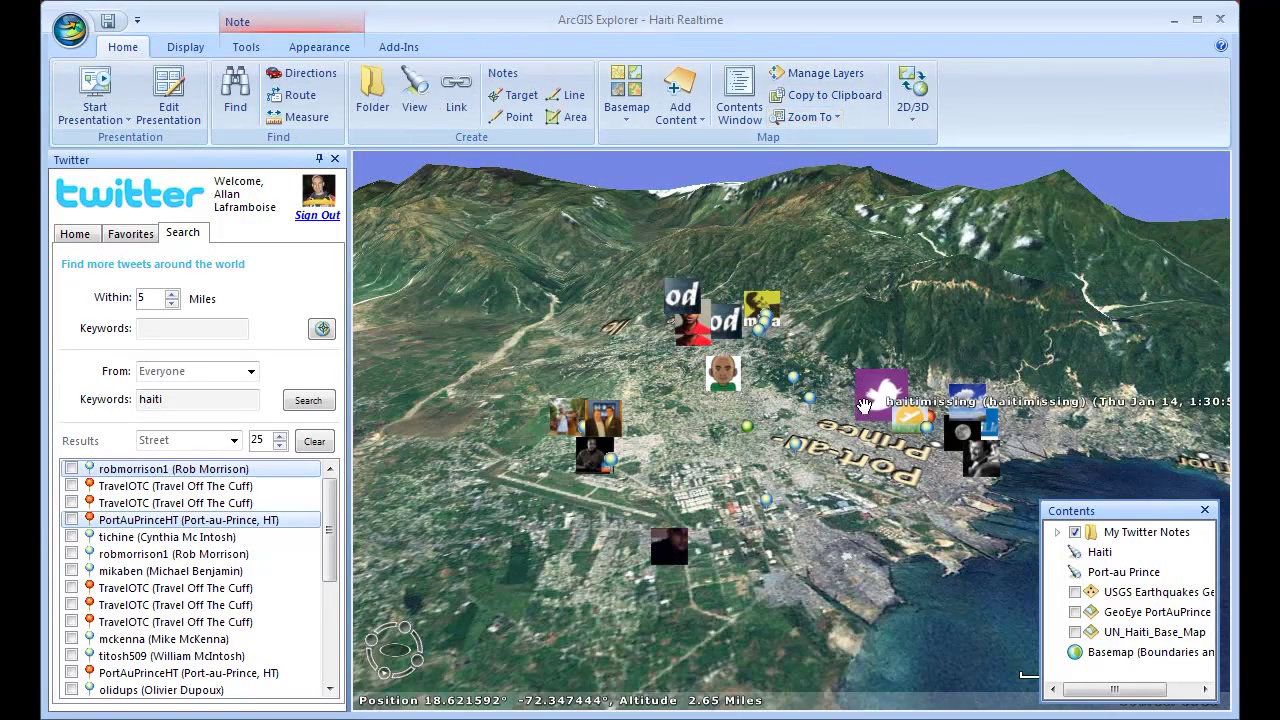
Read the saved haitimissing and TravelOTC notes near the Port-au-Prince harbour, closing each one
click(880, 392)
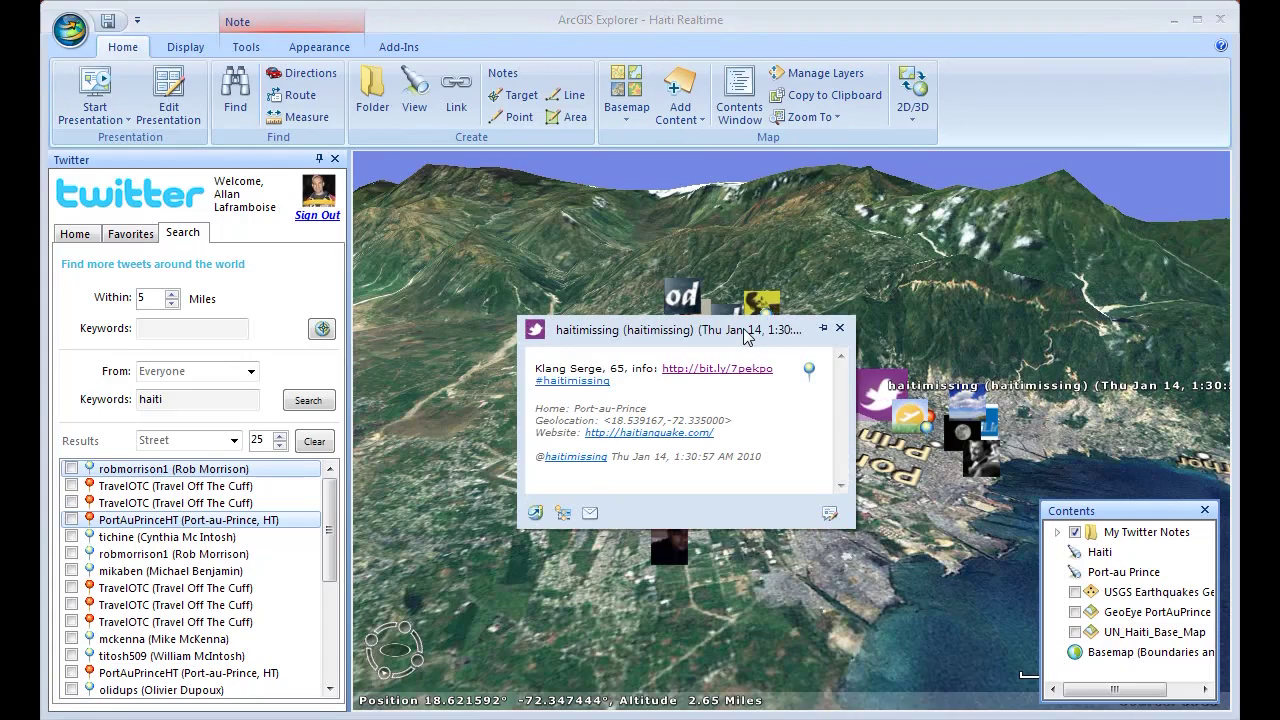
drag(744, 335, 1077, 116)
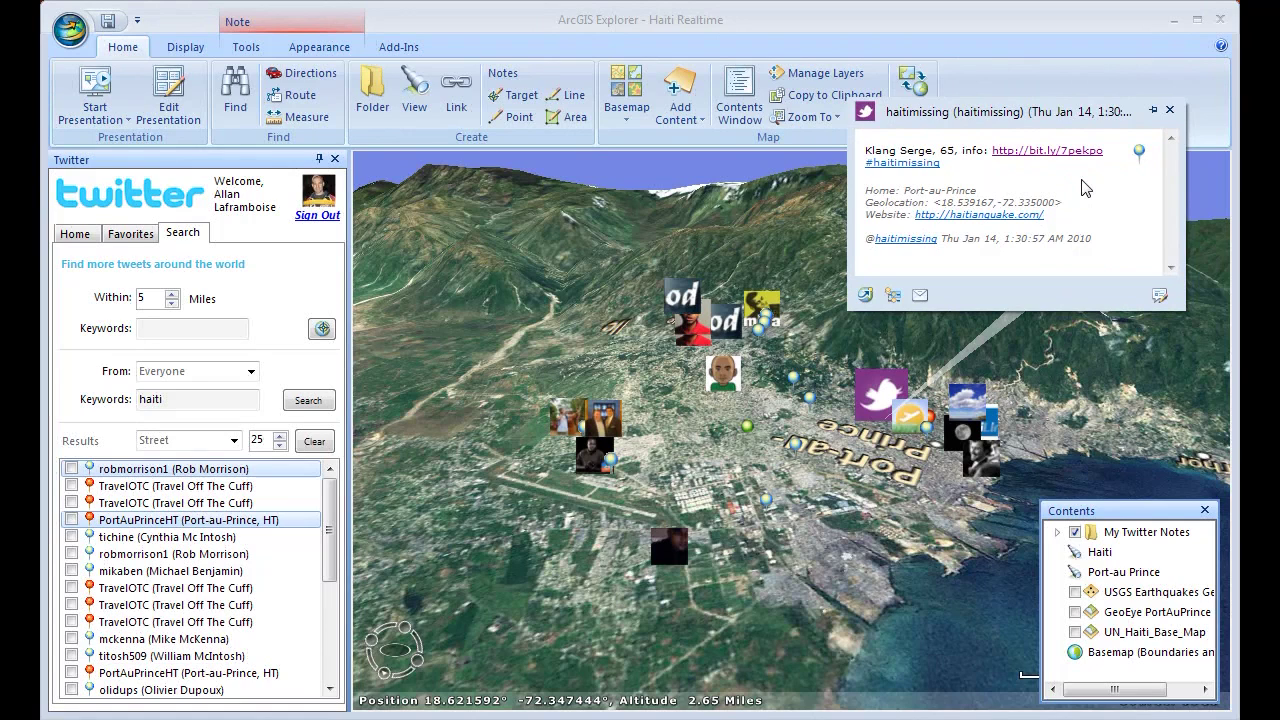
click(1170, 112)
click(910, 413)
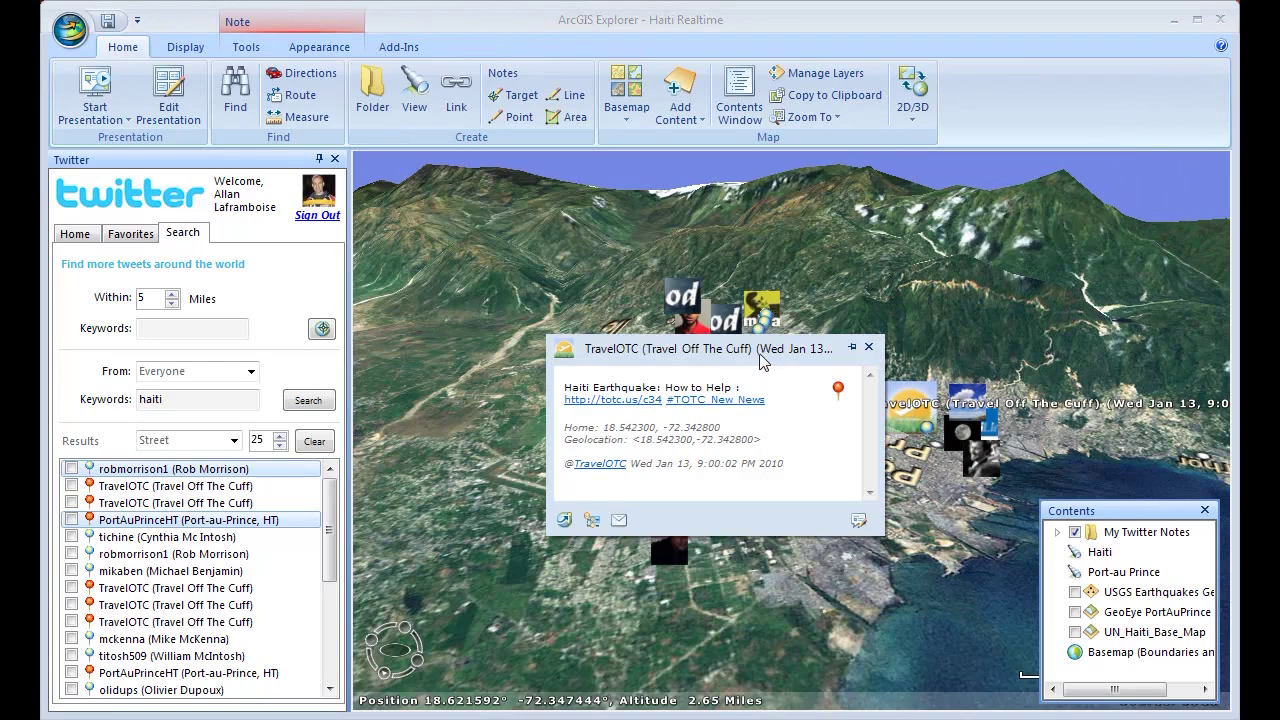
drag(760, 358, 1037, 97)
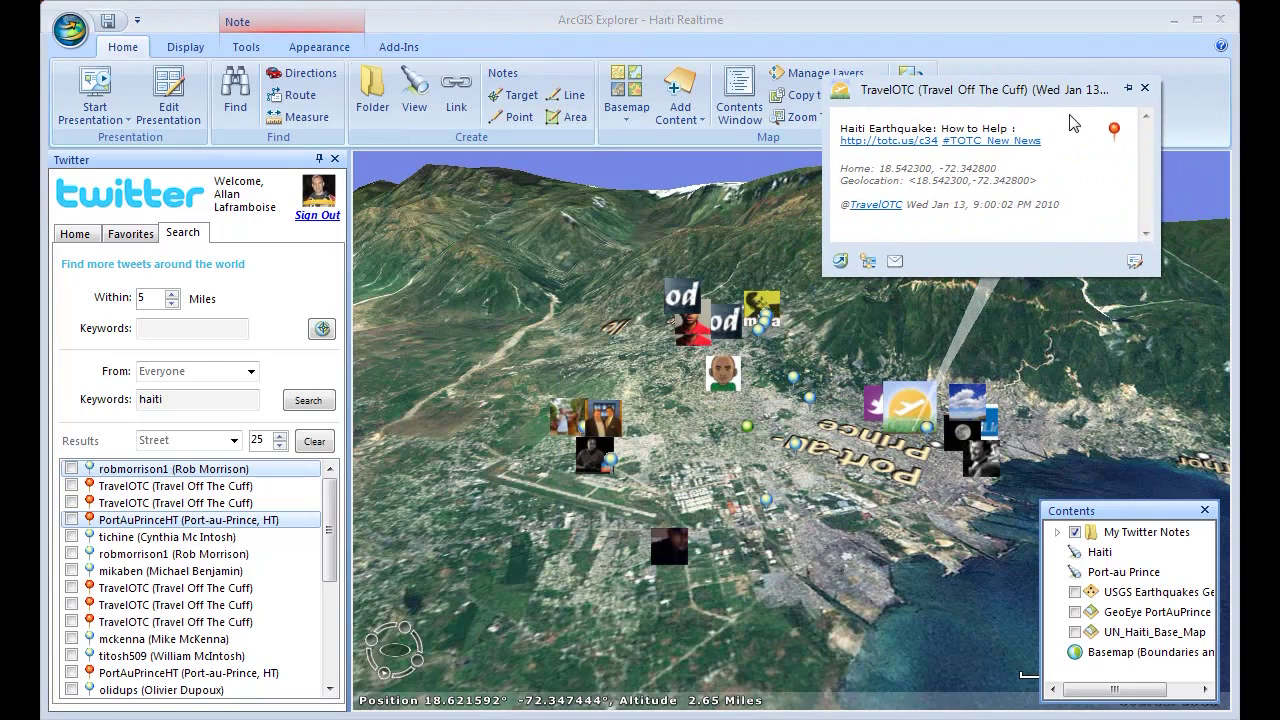
click(1144, 88)
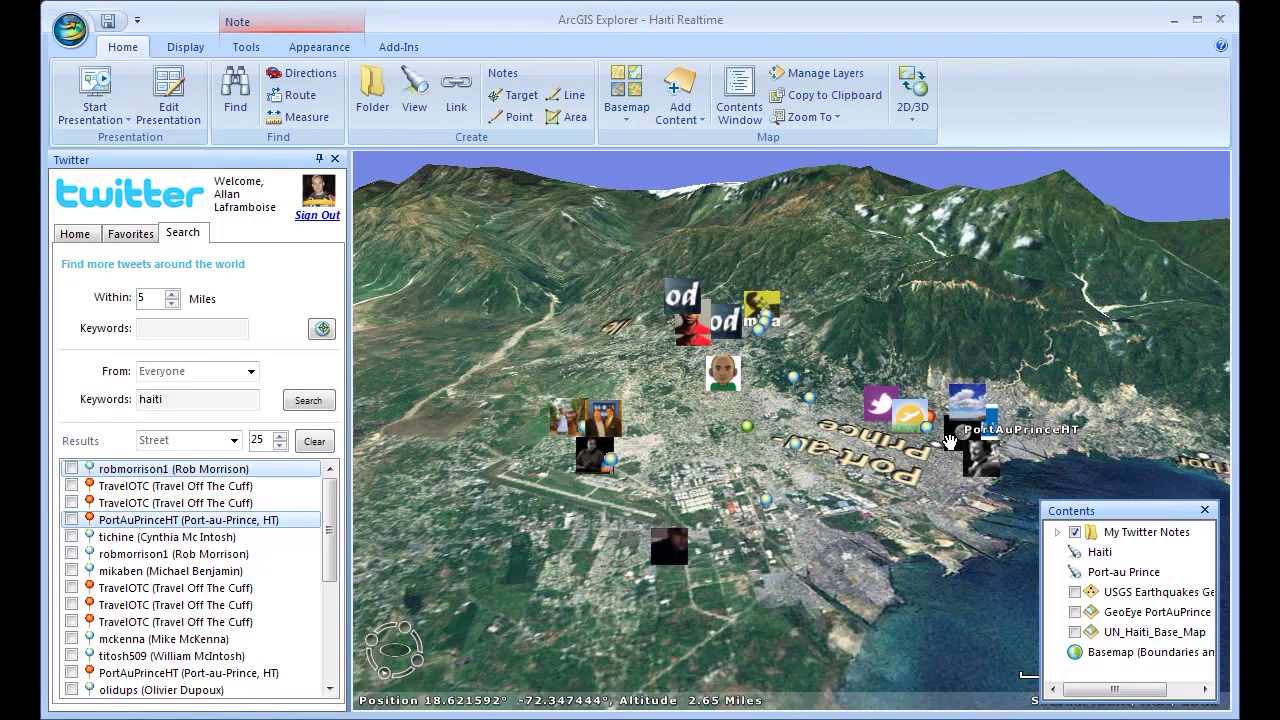
Read the PortAuPrinceHT tweet and the InternetHaiti note near the harbour, viewing the note's linked YouTube video report and closing everything
click(953, 437)
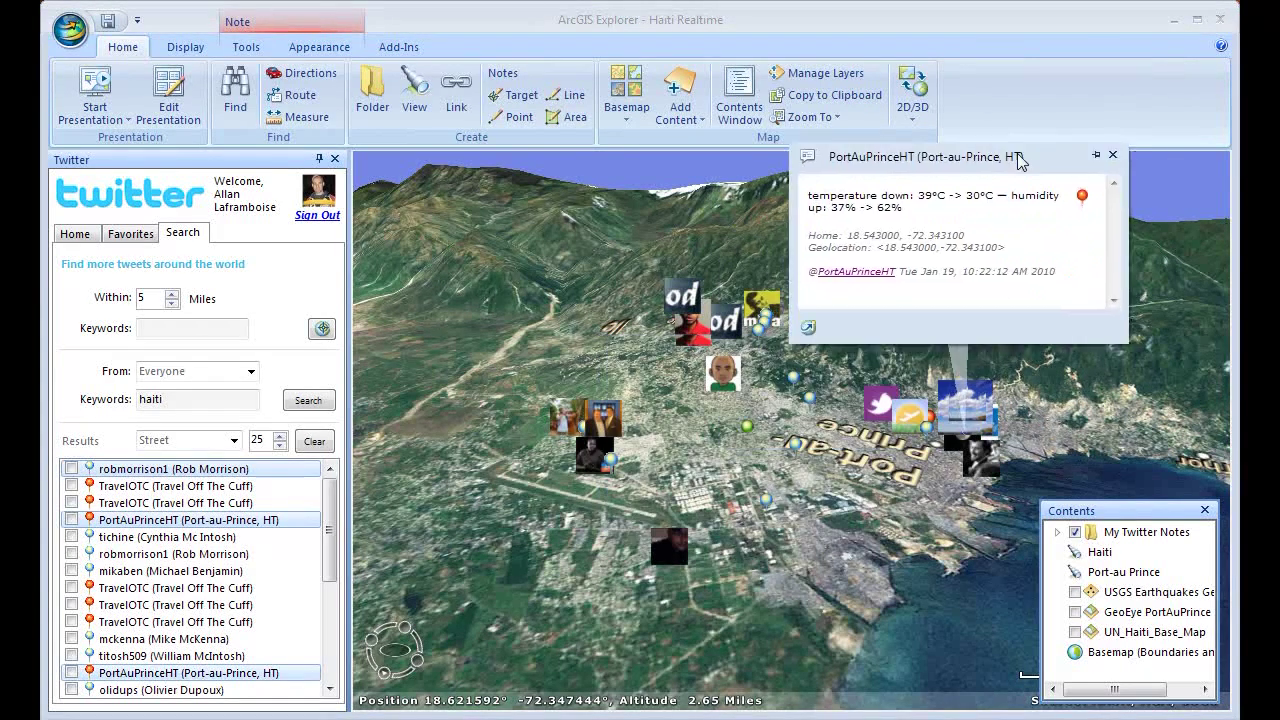
click(1131, 122)
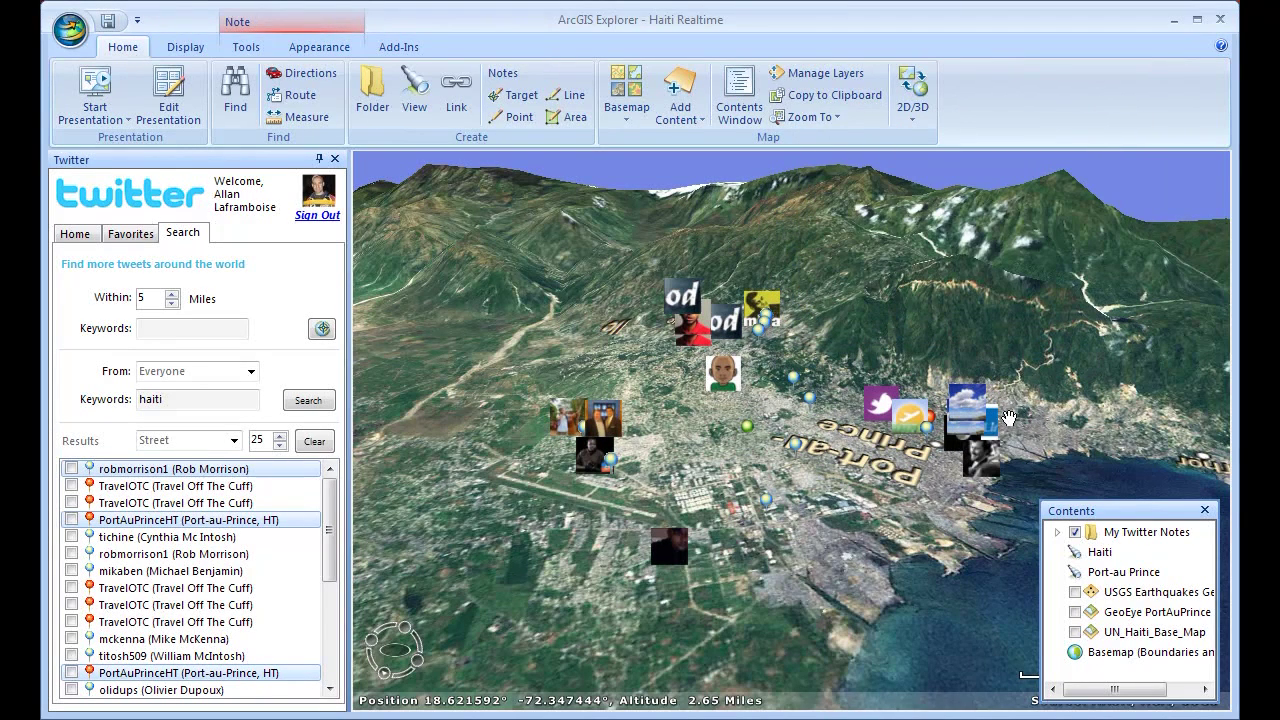
click(996, 420)
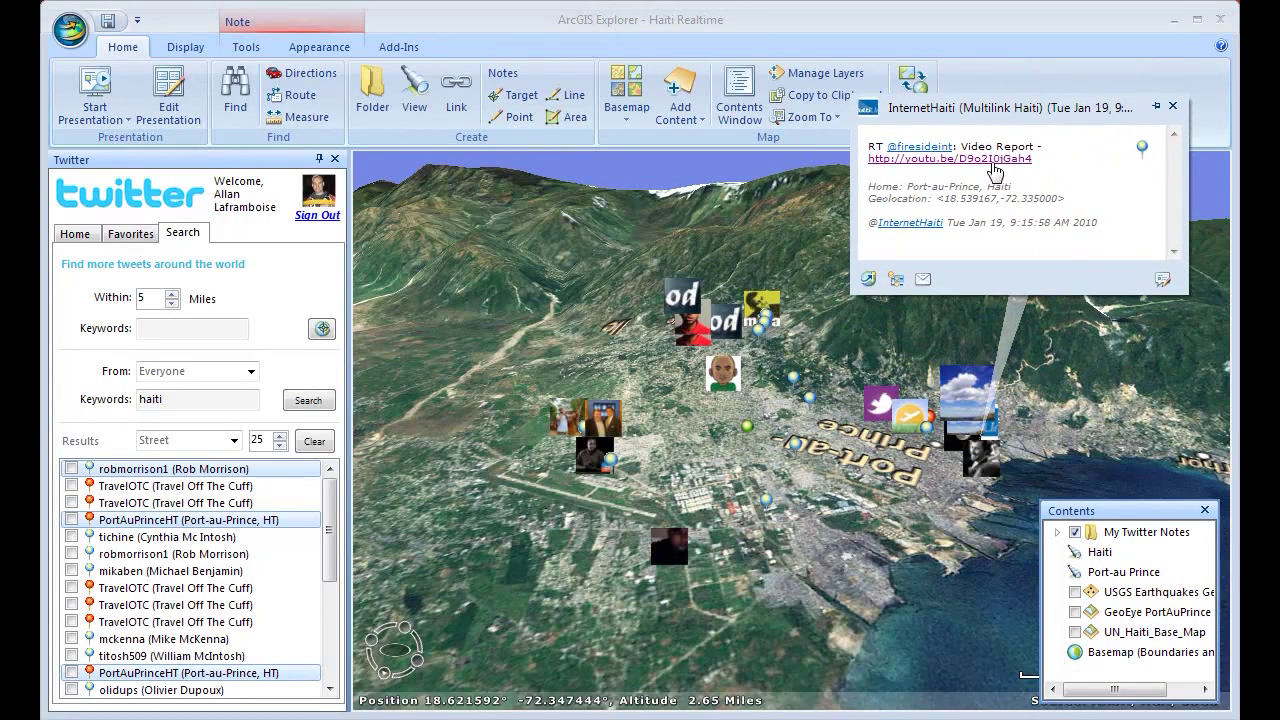
click(994, 159)
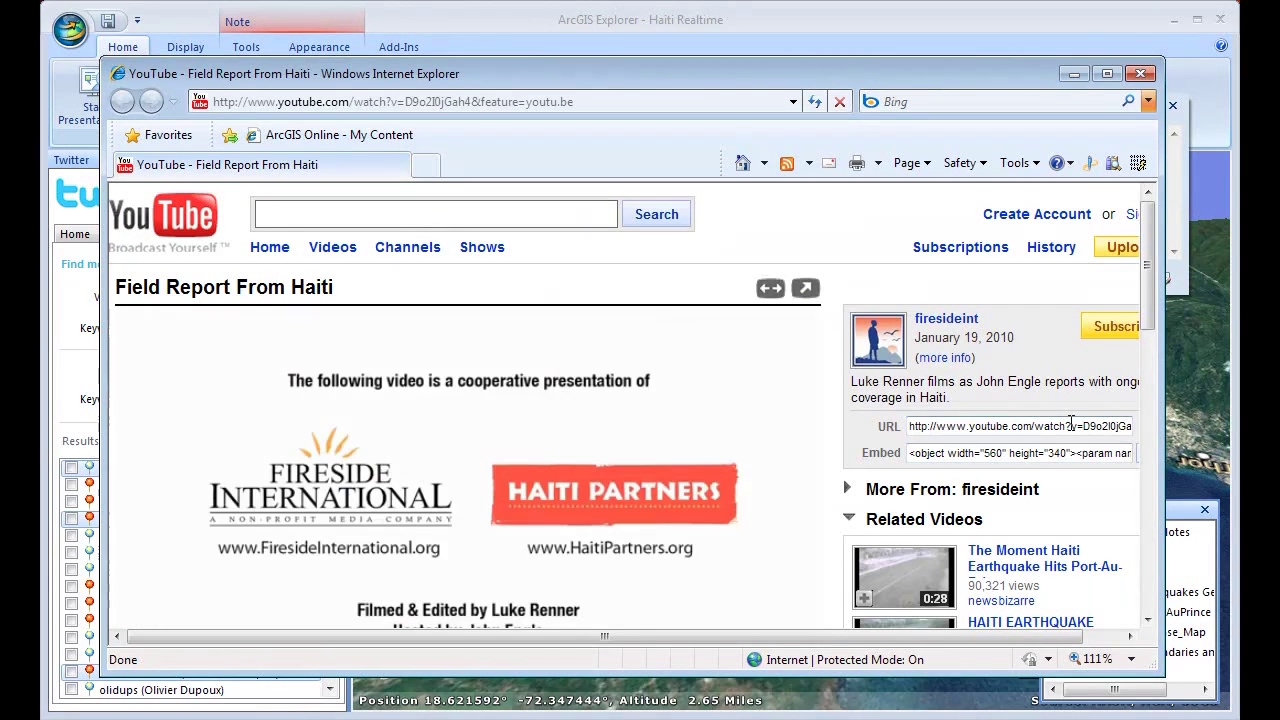
drag(1149, 300, 1147, 321)
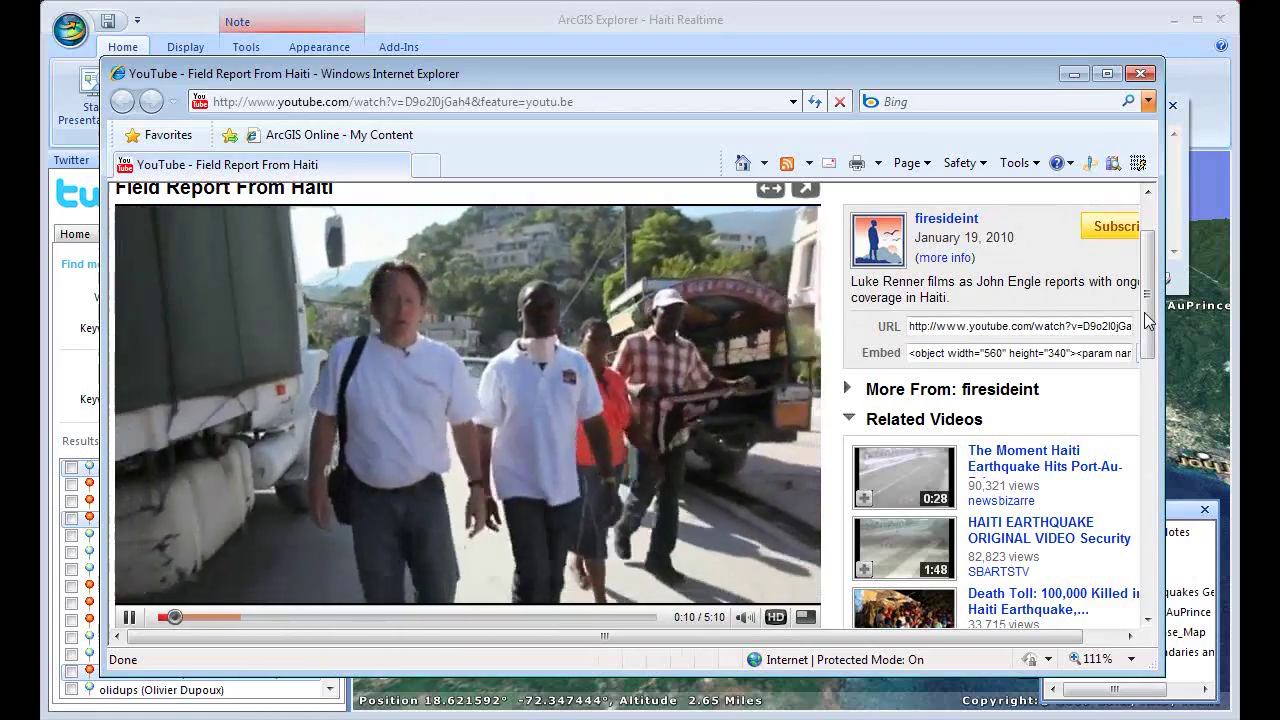
click(1140, 76)
drag(1116, 112, 1106, 134)
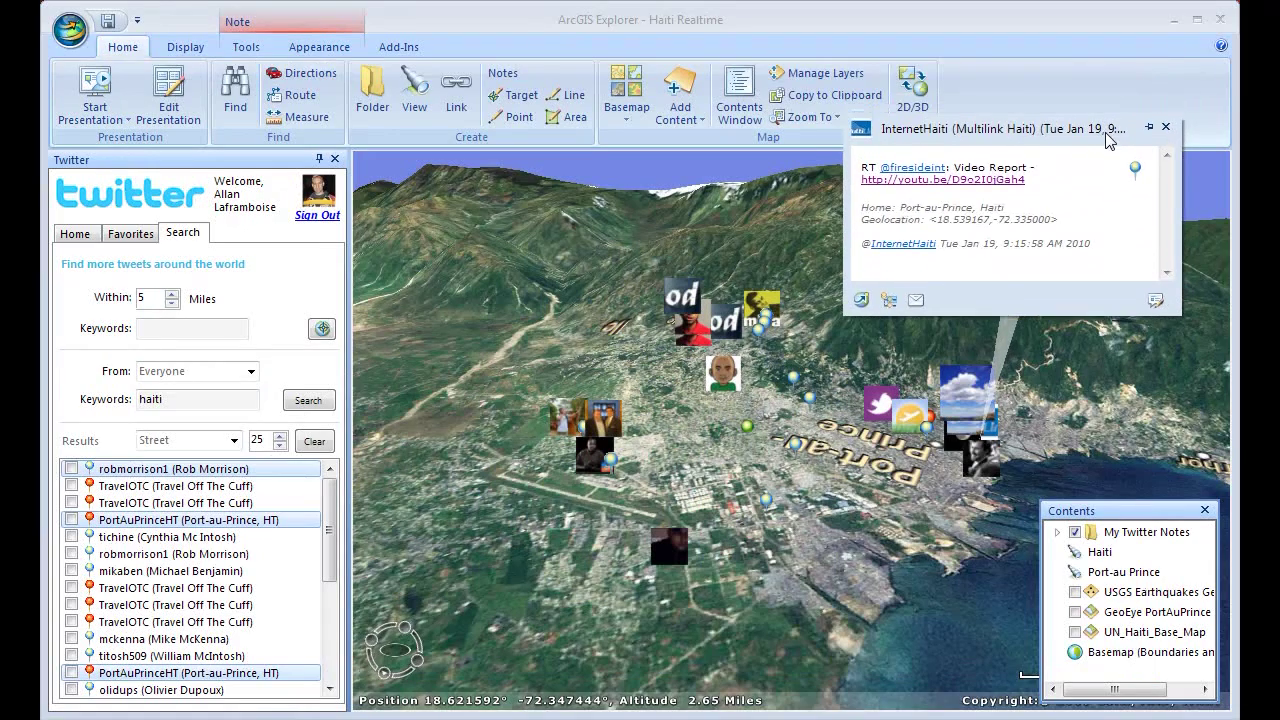
click(1165, 128)
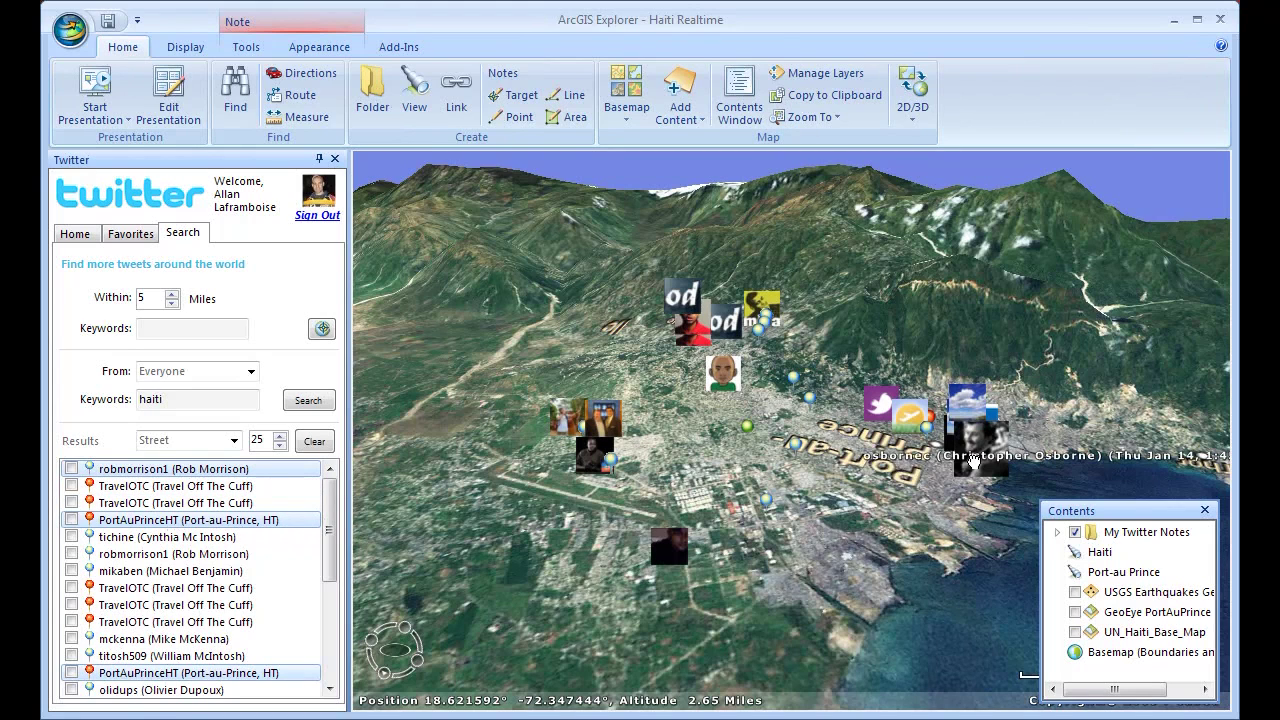
Follow the OpenStreetMap link of the black-and-white portrait note by the harbour, examine the downtown streets and close the browser
click(868, 416)
click(794, 446)
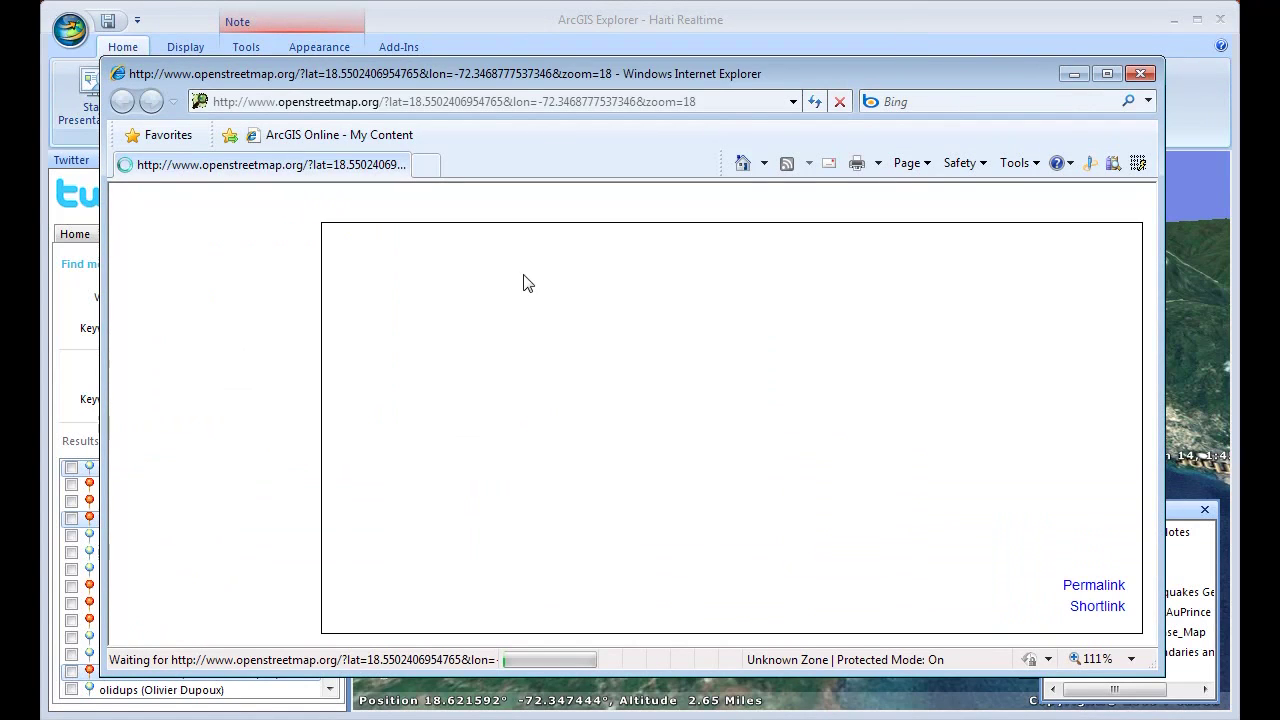
scroll(731, 362, down, 3)
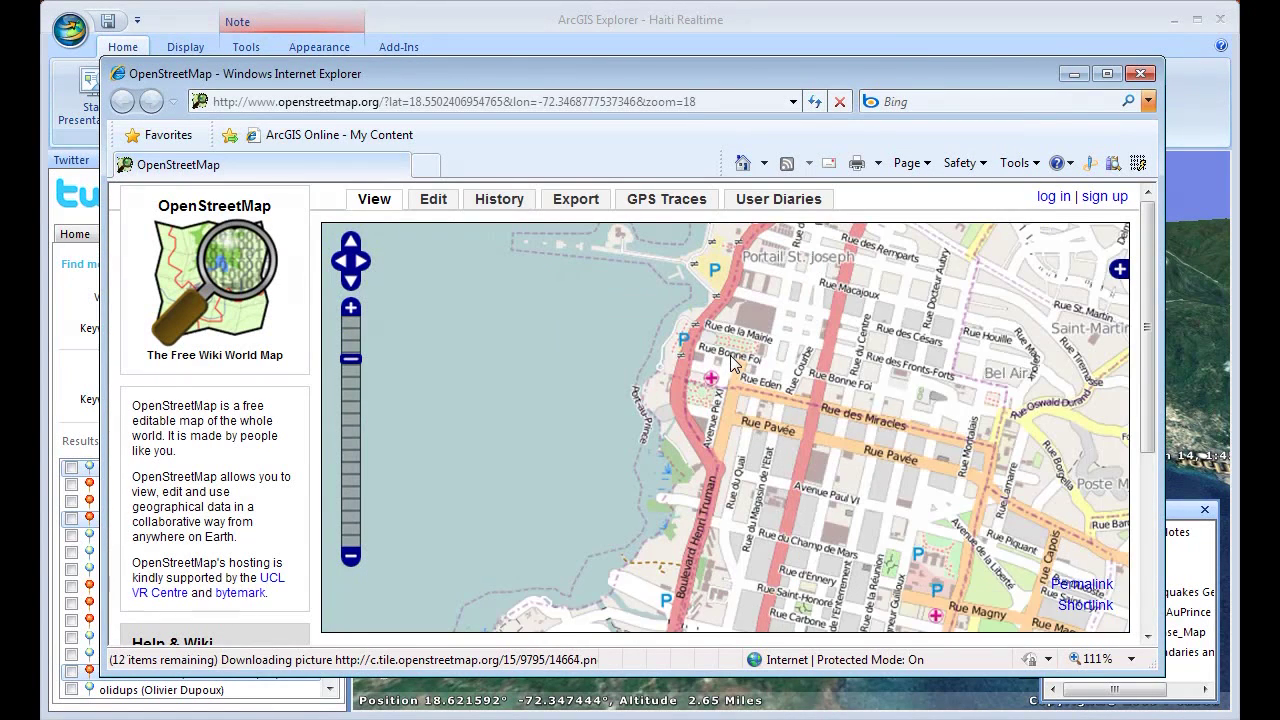
scroll(731, 362, up, 2)
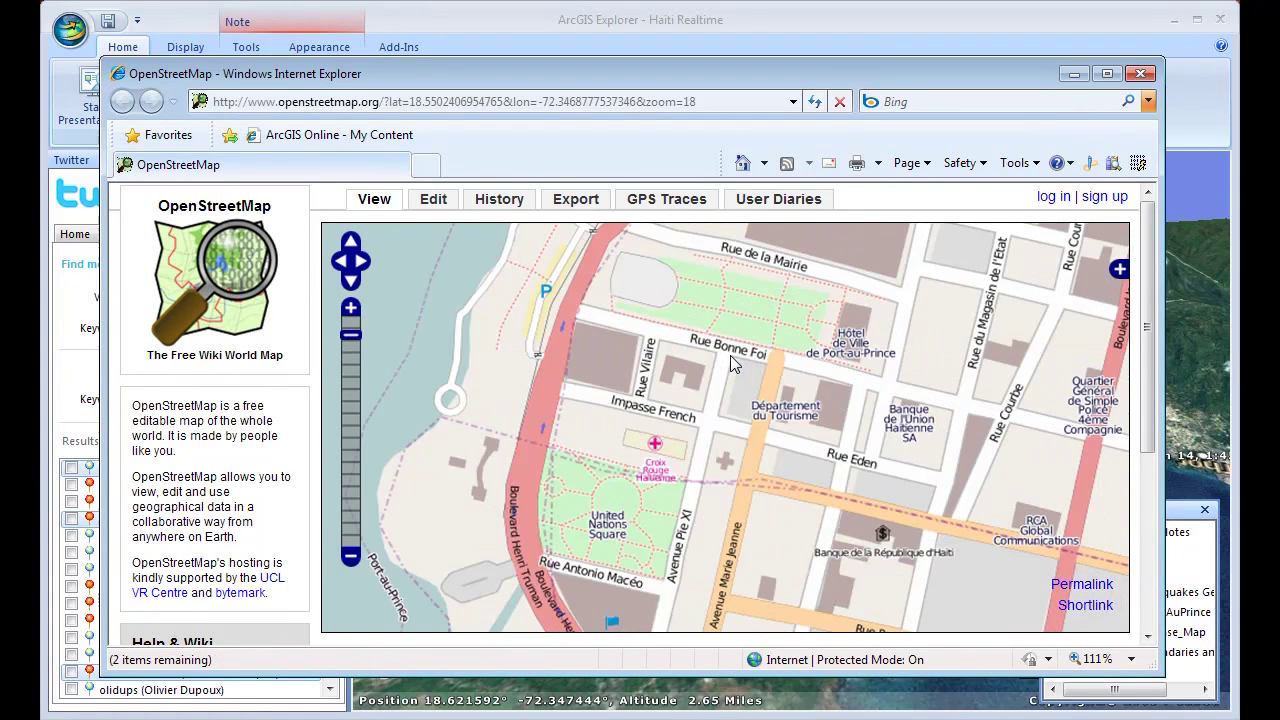
click(1141, 74)
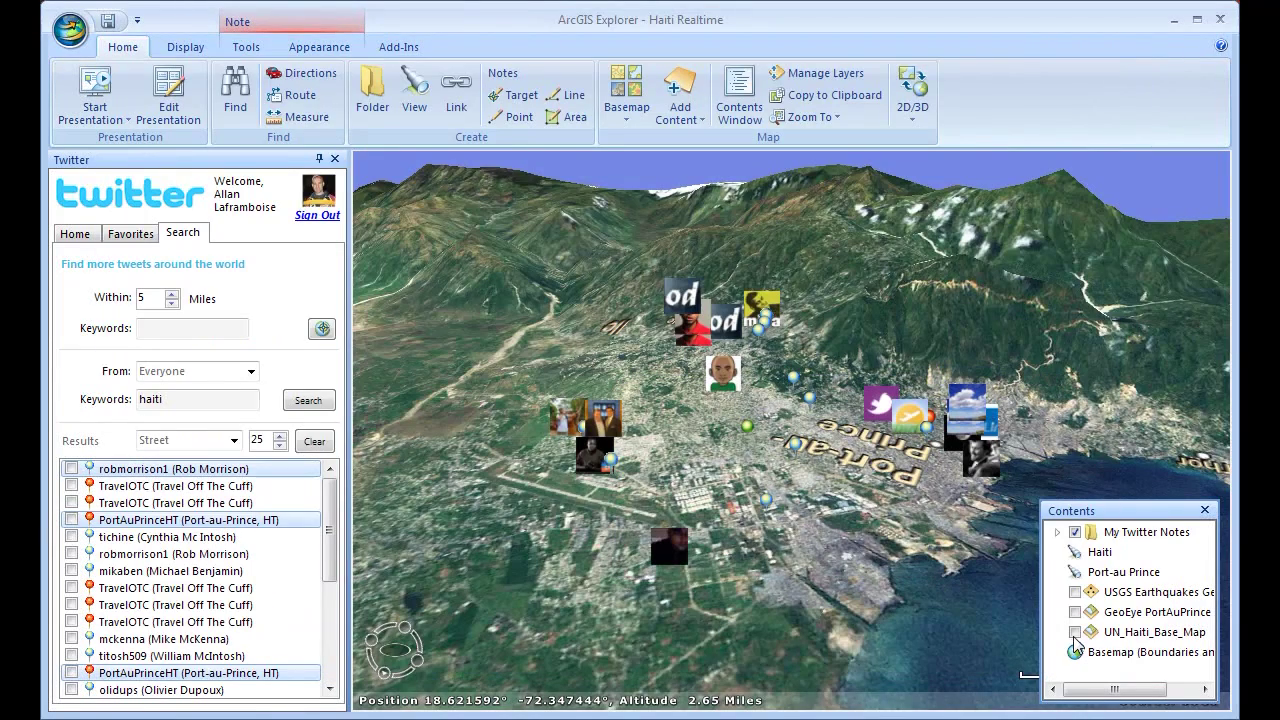
Show the UN_Haiti_Base_Map layer and examine its roads and facilities around the Port-au-Prince harbour
click(1075, 633)
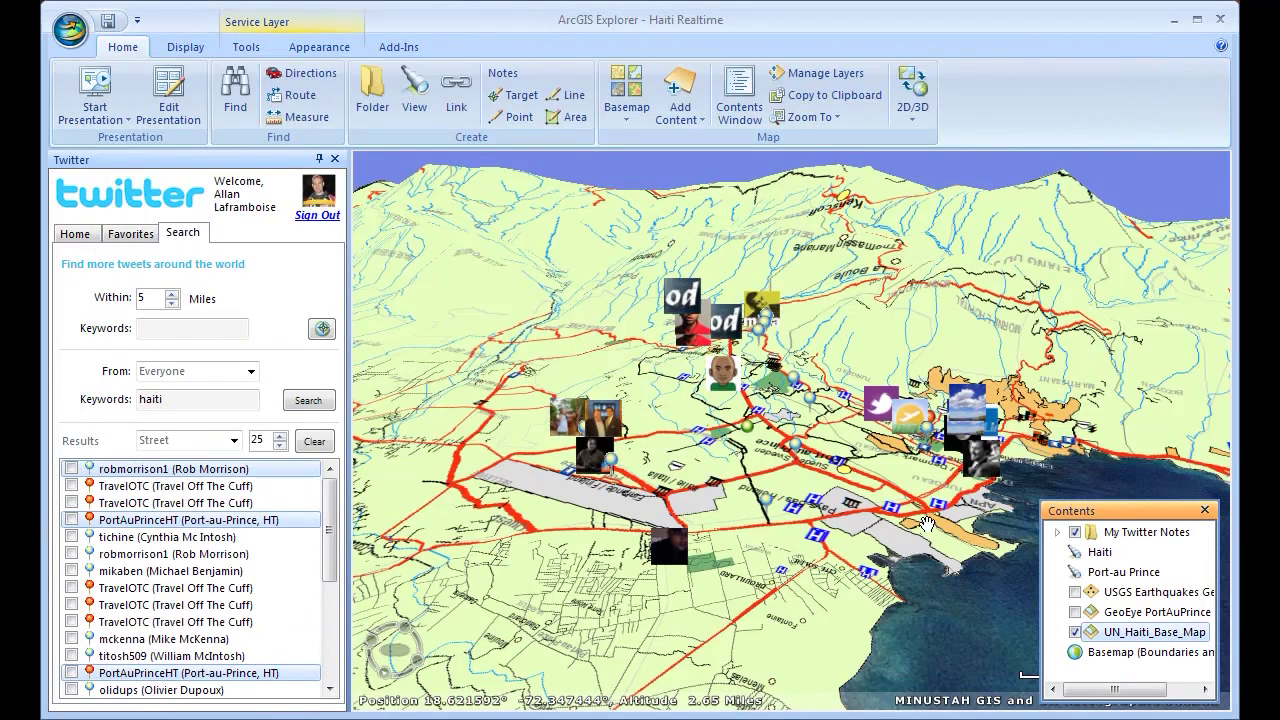
scroll(928, 523, up, 3)
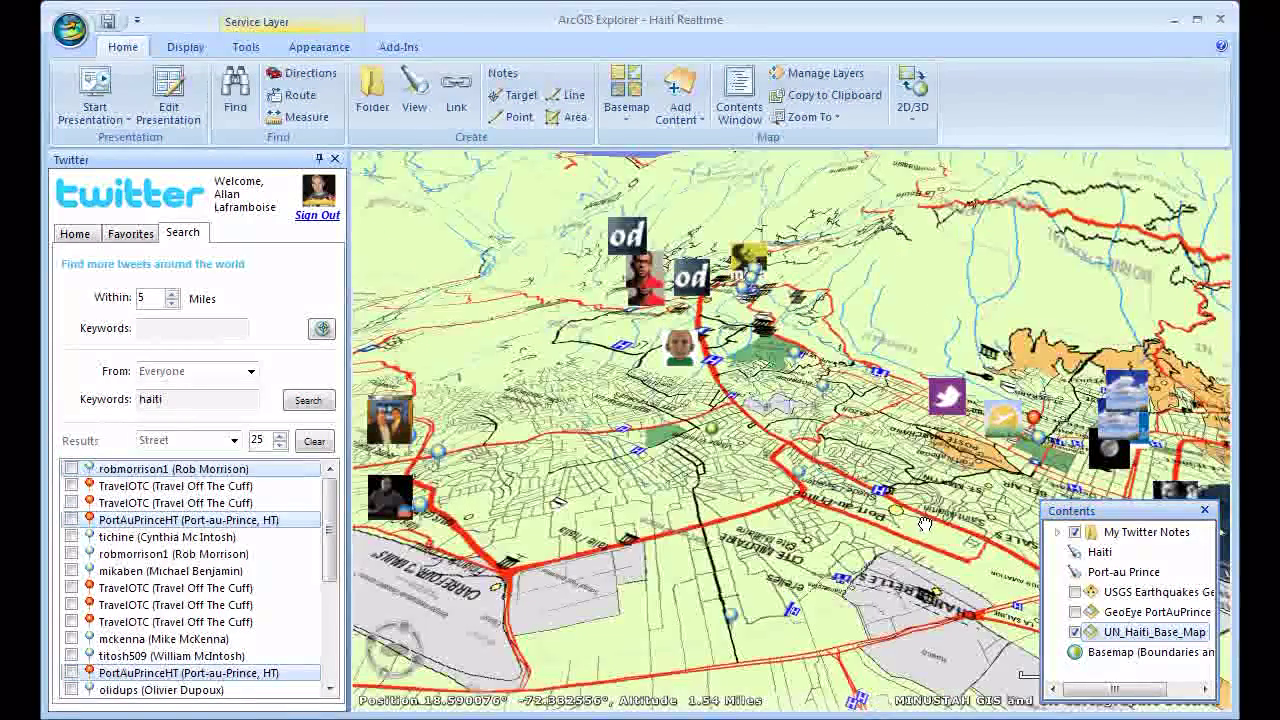
scroll(925, 523, up, 2)
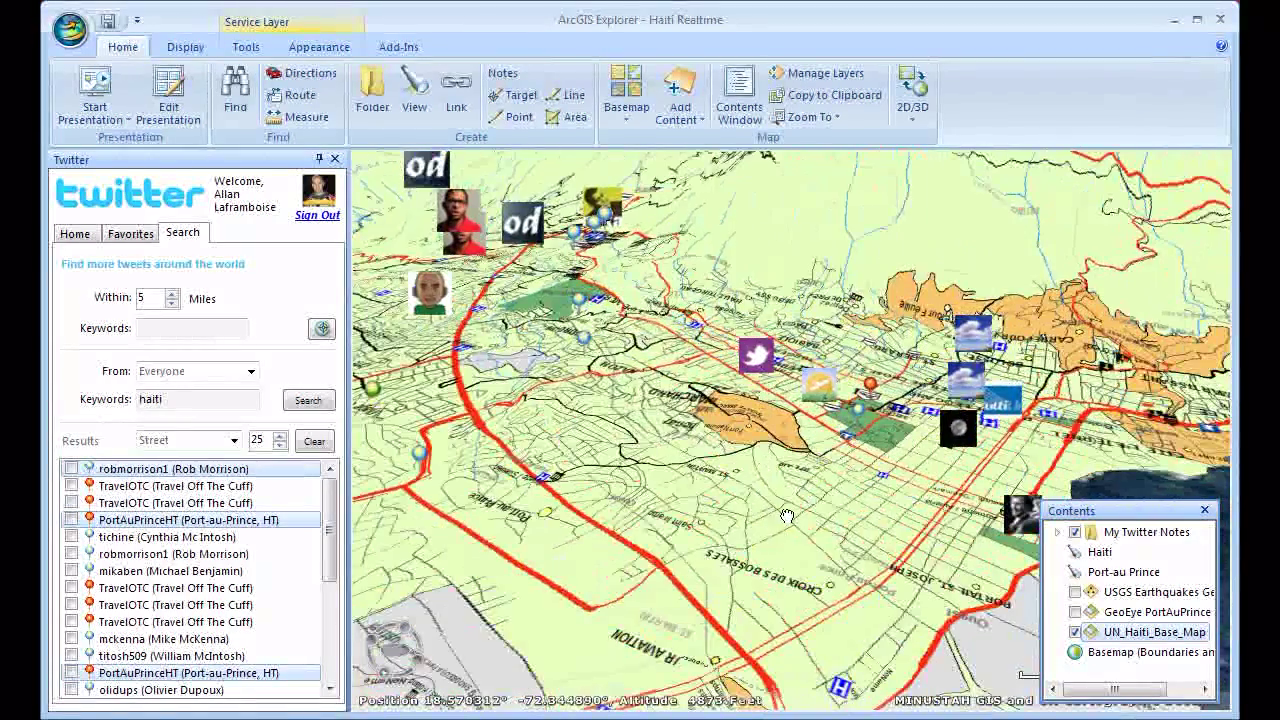
drag(787, 516, 722, 420)
scroll(718, 423, up, 1)
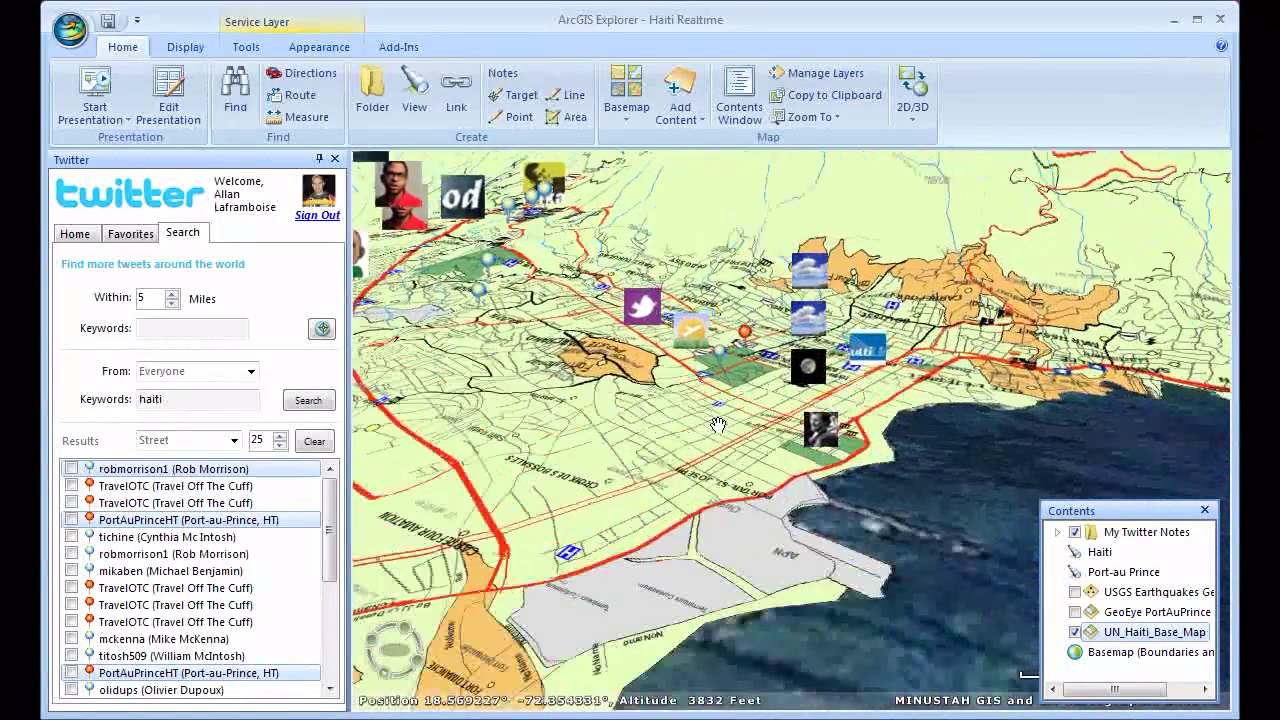
Show the GeoEye PortAuPrince imagery layer and examine the buildings of central Port-au-Prince up close
click(1075, 612)
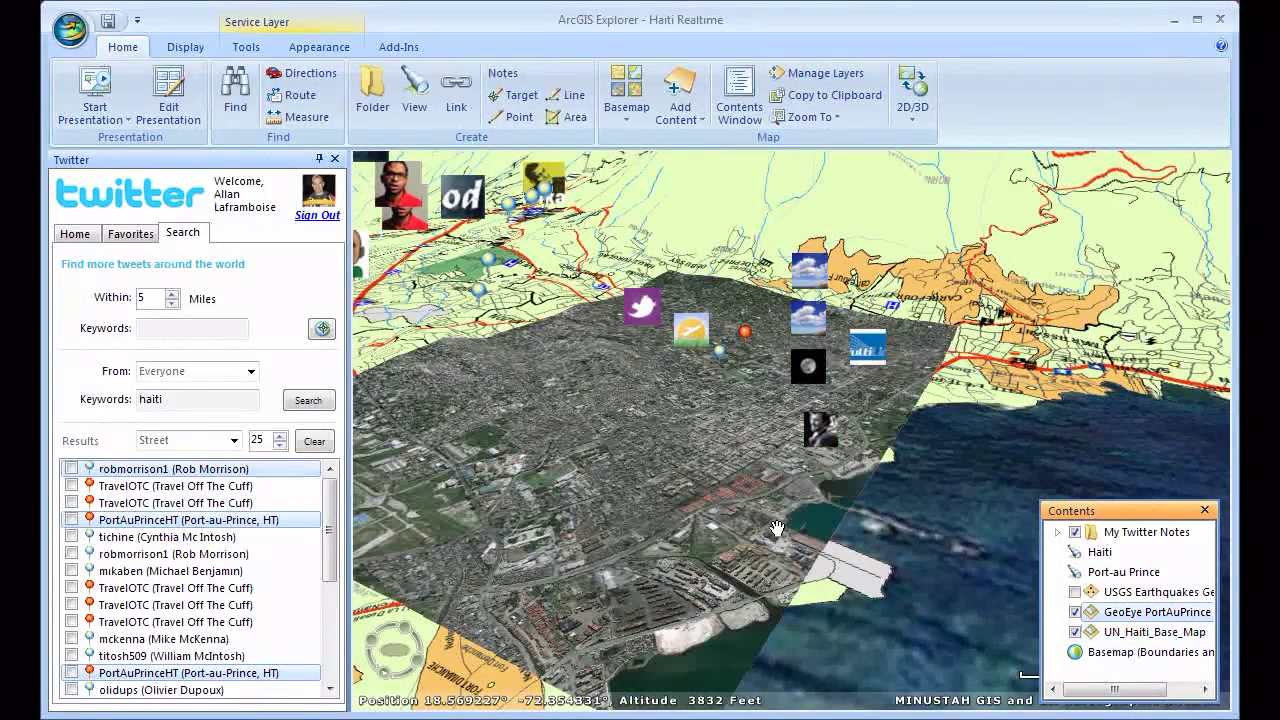
scroll(659, 473, up, 3)
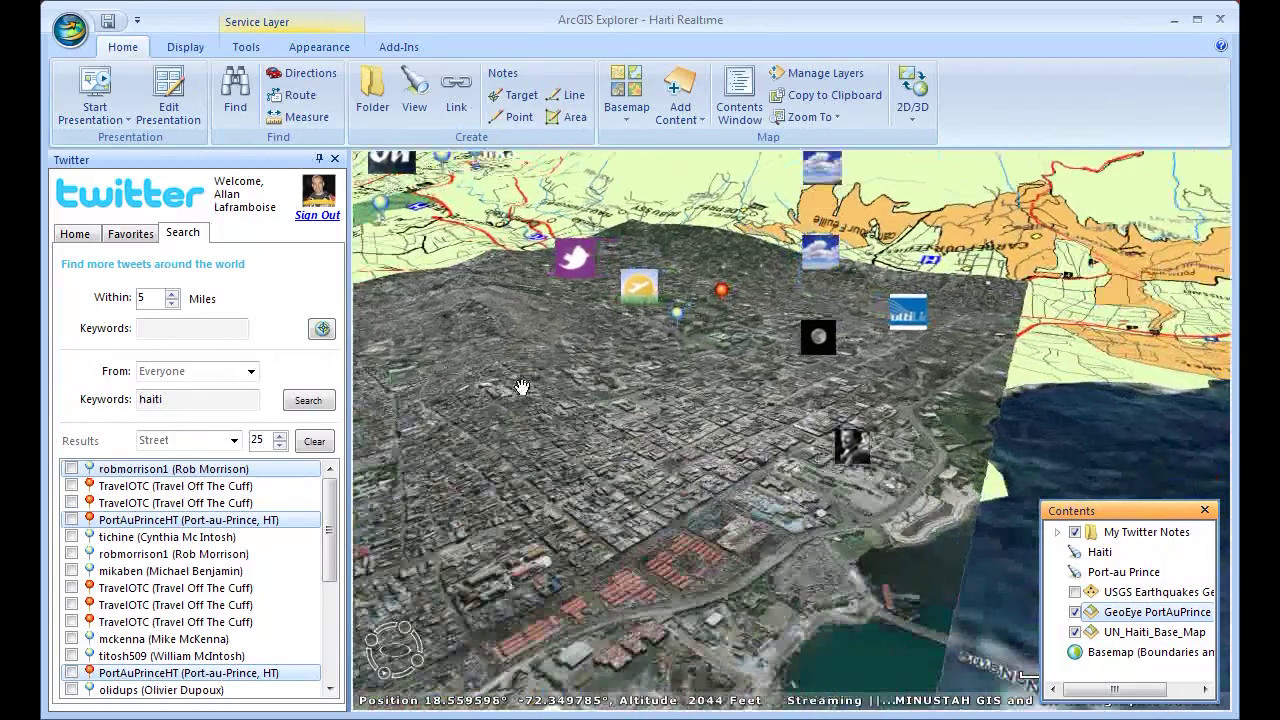
scroll(713, 404, up, 3)
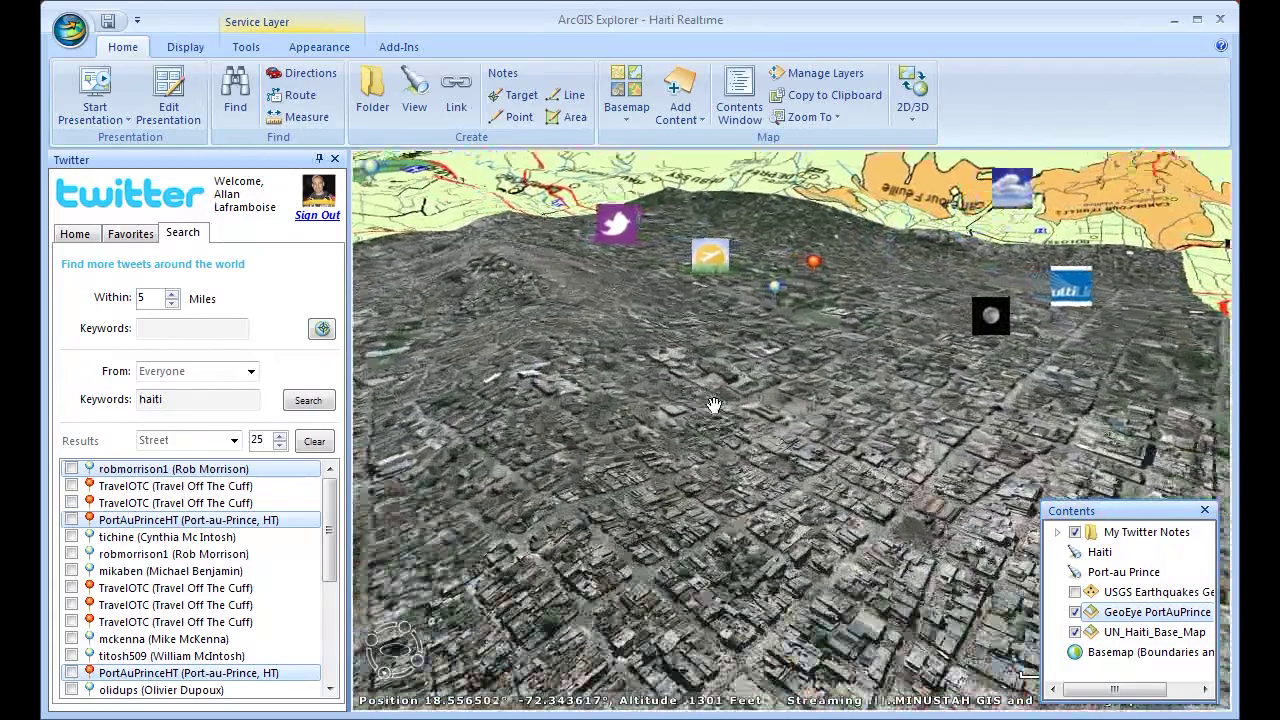
scroll(677, 407, up, 1)
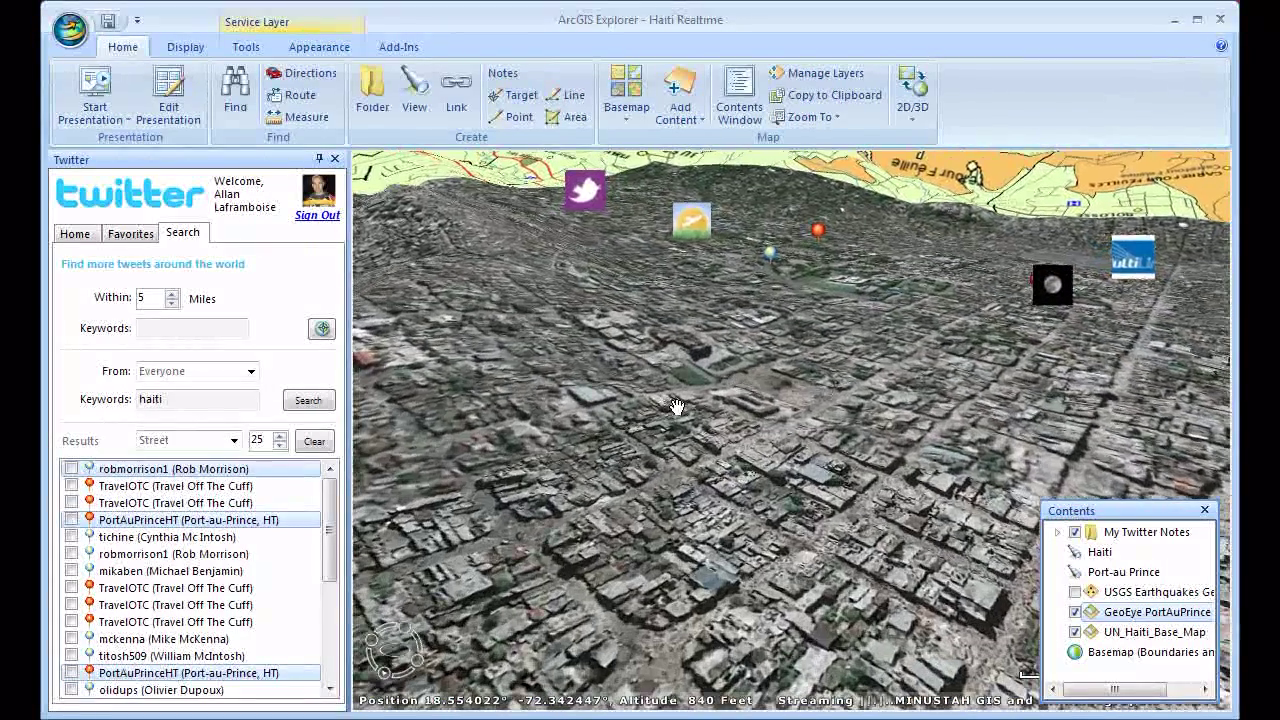
scroll(678, 409, down, 4)
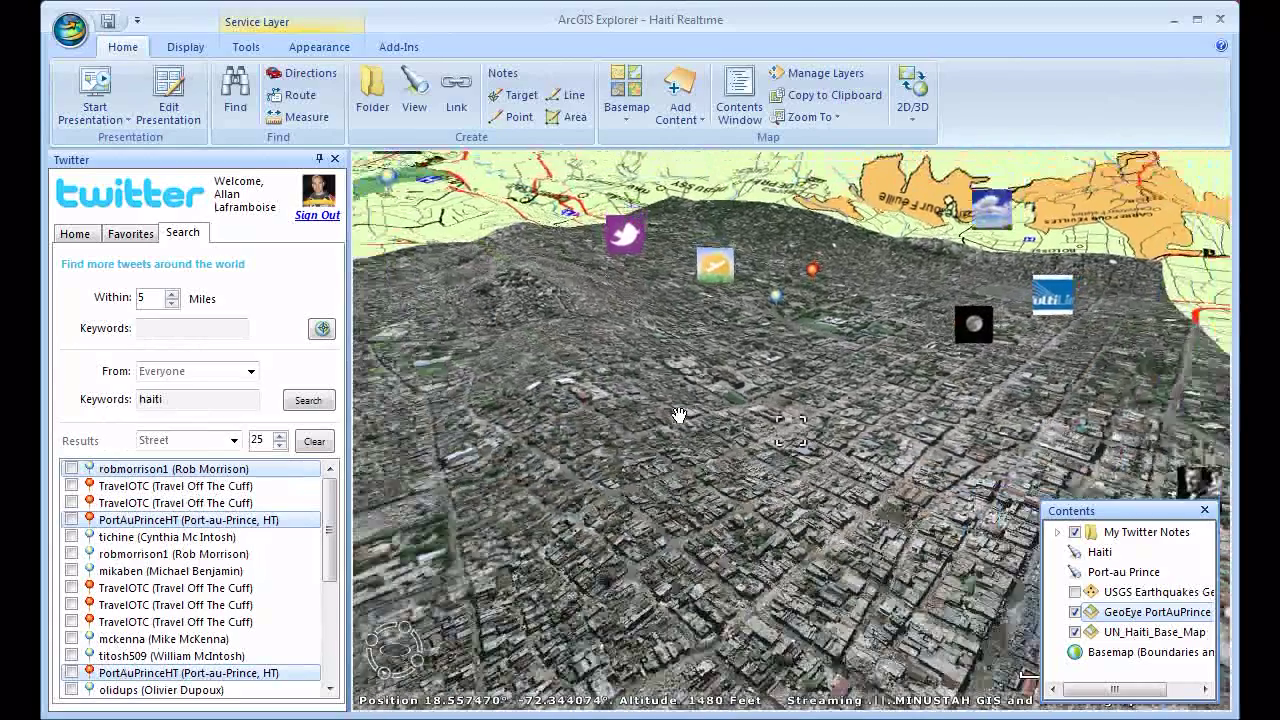
scroll(681, 413, down, 3)
scroll(688, 422, down, 3)
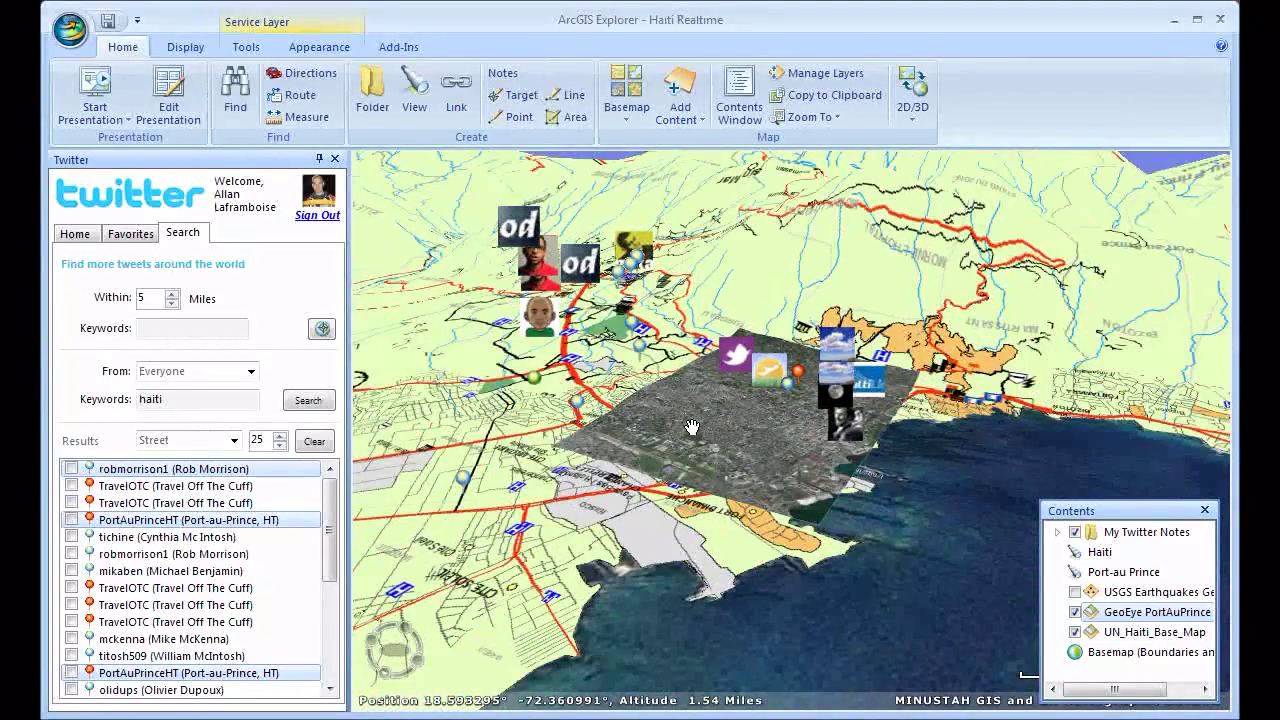
Hide the GeoEye PortAuPrince and UN_Haiti_Base_Map layers and view the whole Port-au-Prince area again
click(1075, 612)
click(1075, 632)
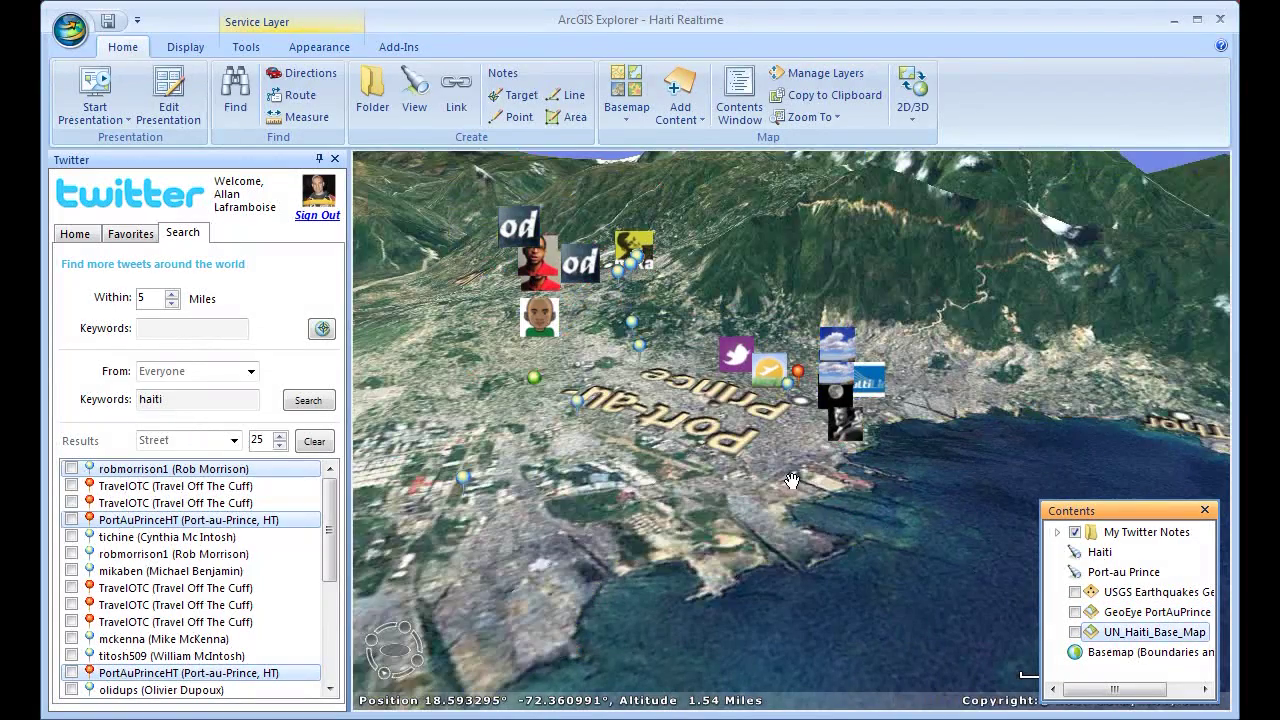
scroll(750, 477, down, 3)
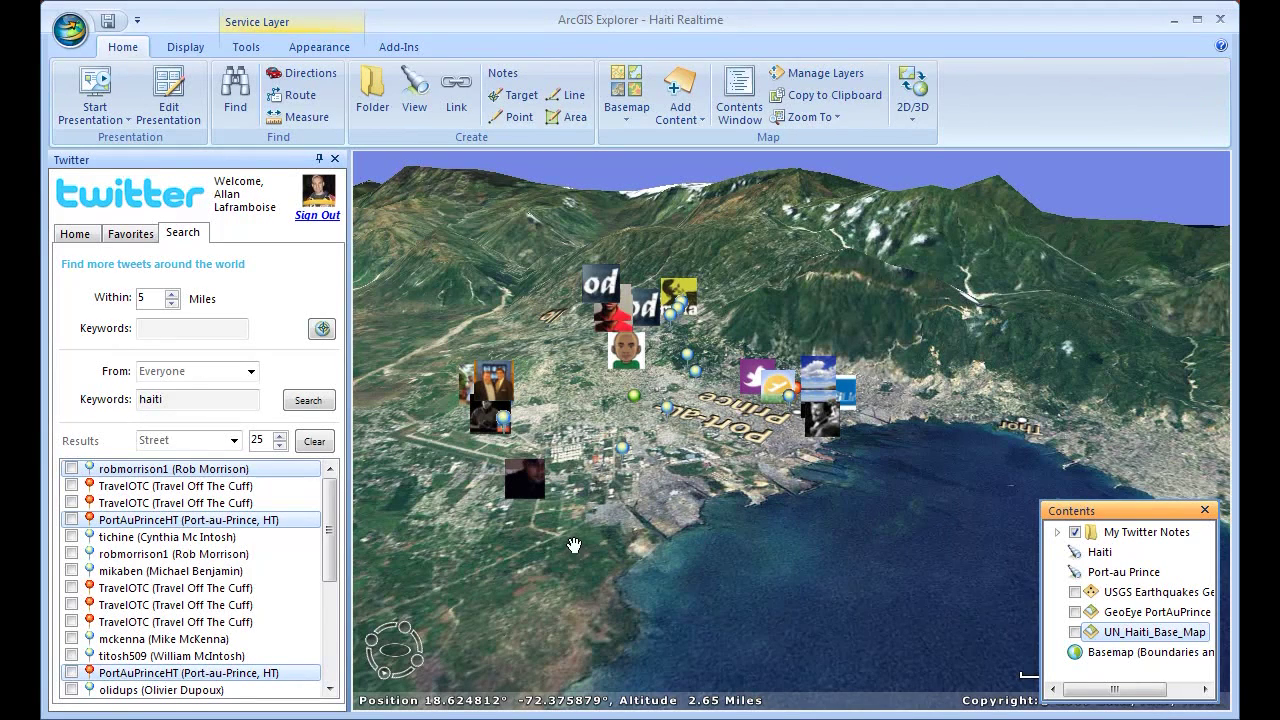
Read the popup of the search-result tweet about the January 22 benefit show for earthquake victims and close it
click(200, 522)
click(147, 556)
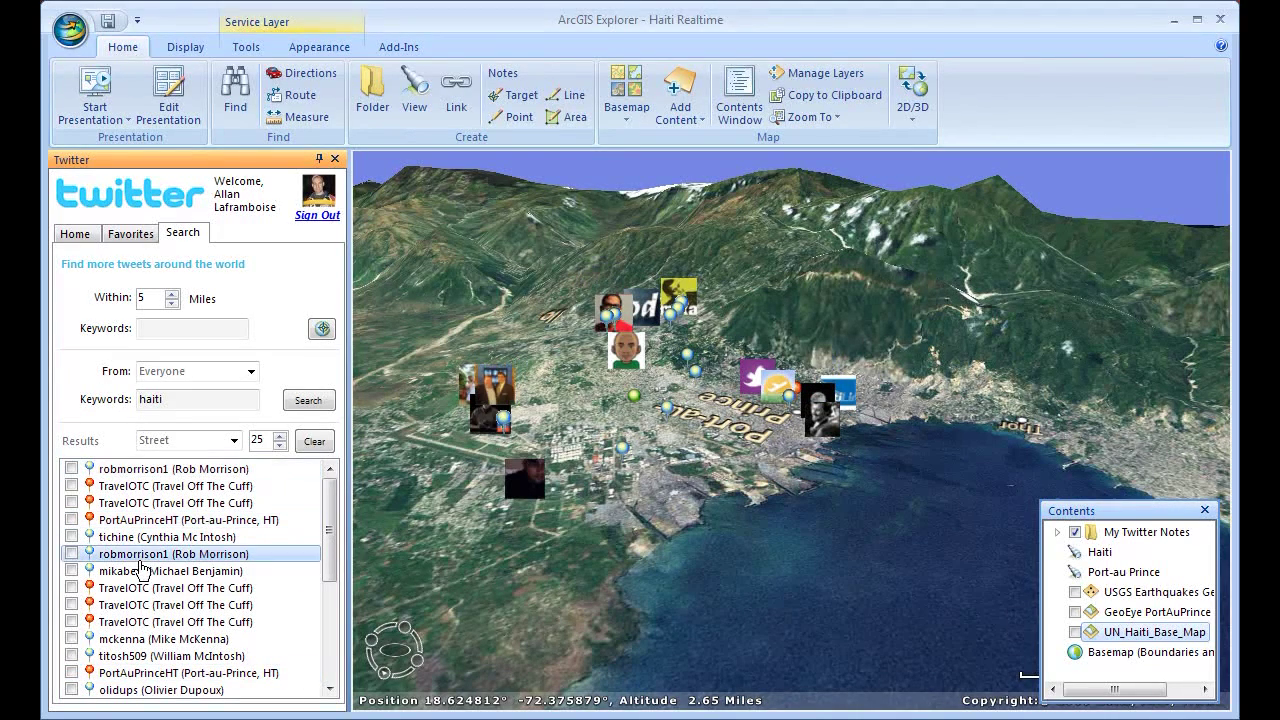
right_click(147, 563)
click(180, 567)
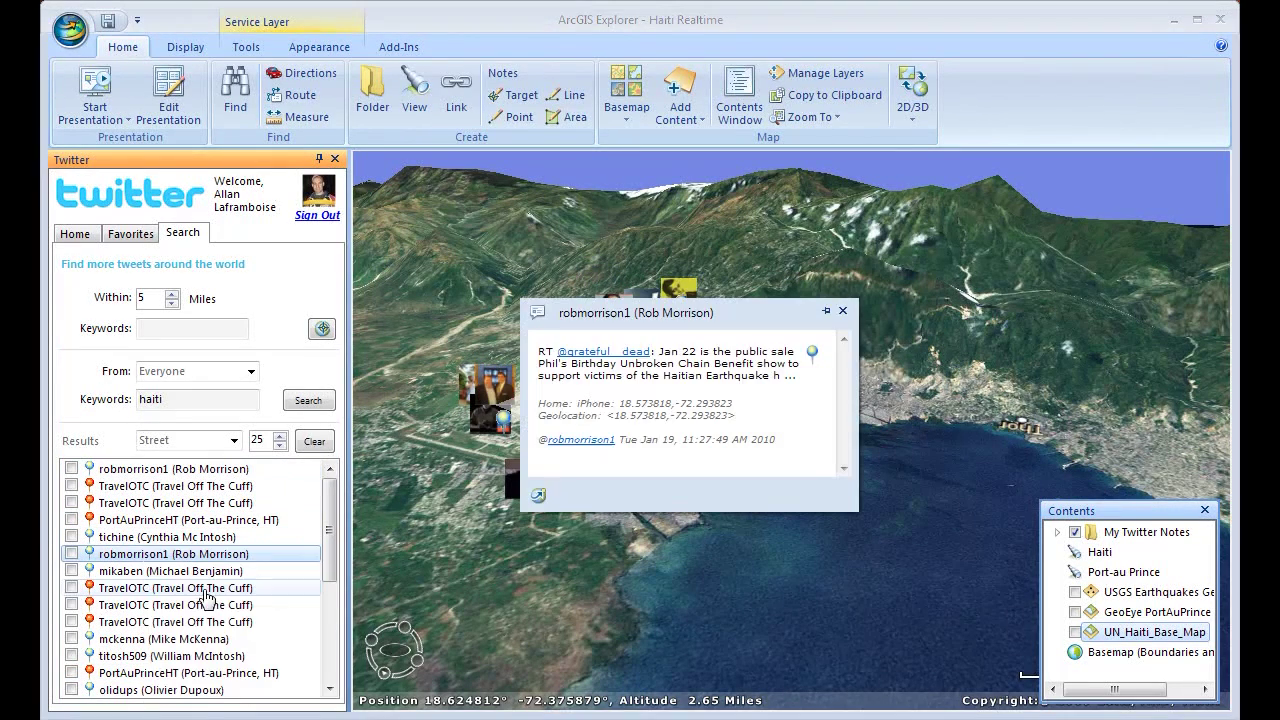
click(843, 311)
Move the benefit-show tweet from the search results to the map and select the My Twitter Notes folder
right_click(190, 562)
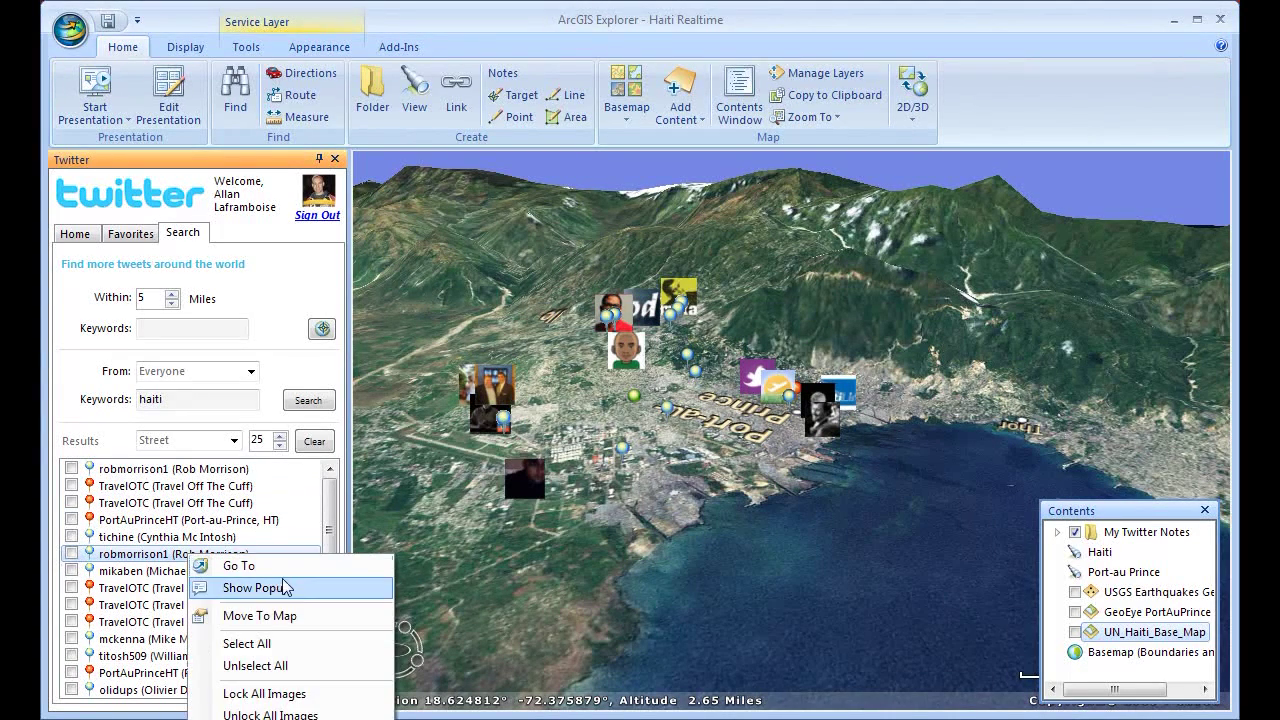
click(280, 616)
click(1150, 534)
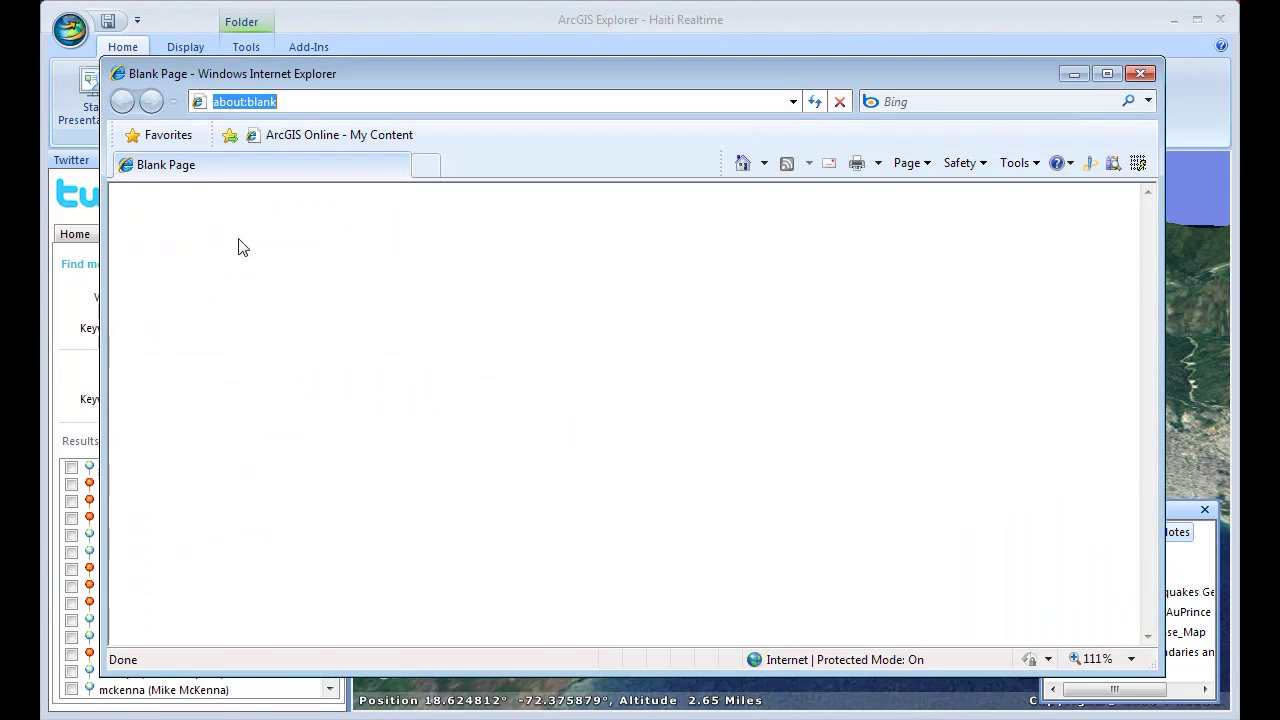
Open My Content on ArcGIS Online and choose the Haiti Realtime file from the ArcGIS Explorer documents folder as a new item
click(318, 141)
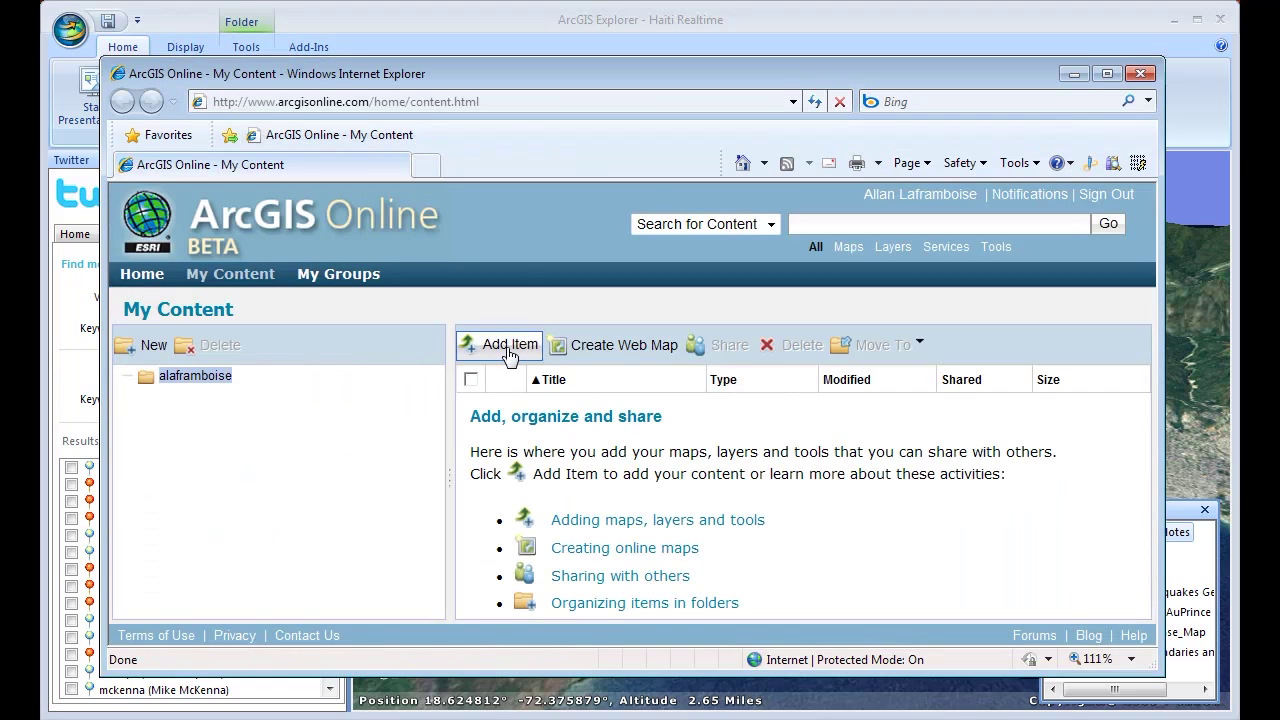
click(508, 349)
click(783, 425)
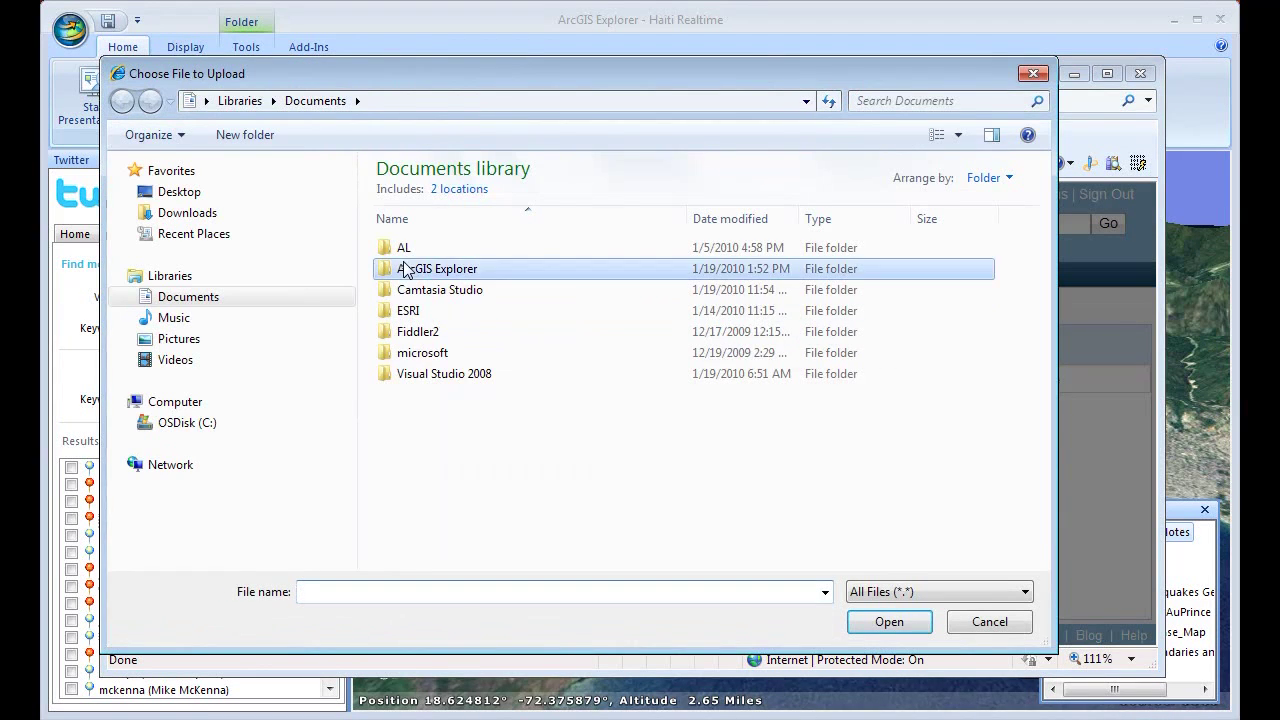
double_click(417, 270)
double_click(483, 249)
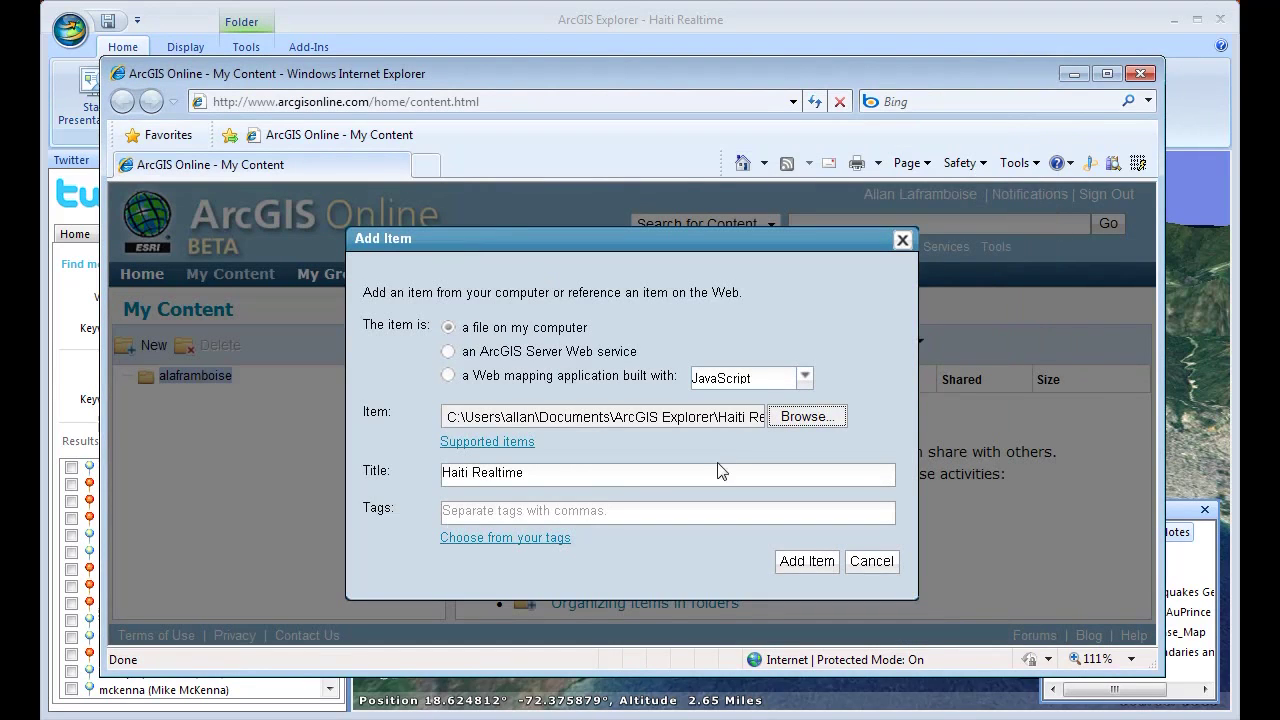
Tag the Haiti Realtime item with "haiti, realtime, services" and add it to the online content
click(494, 515)
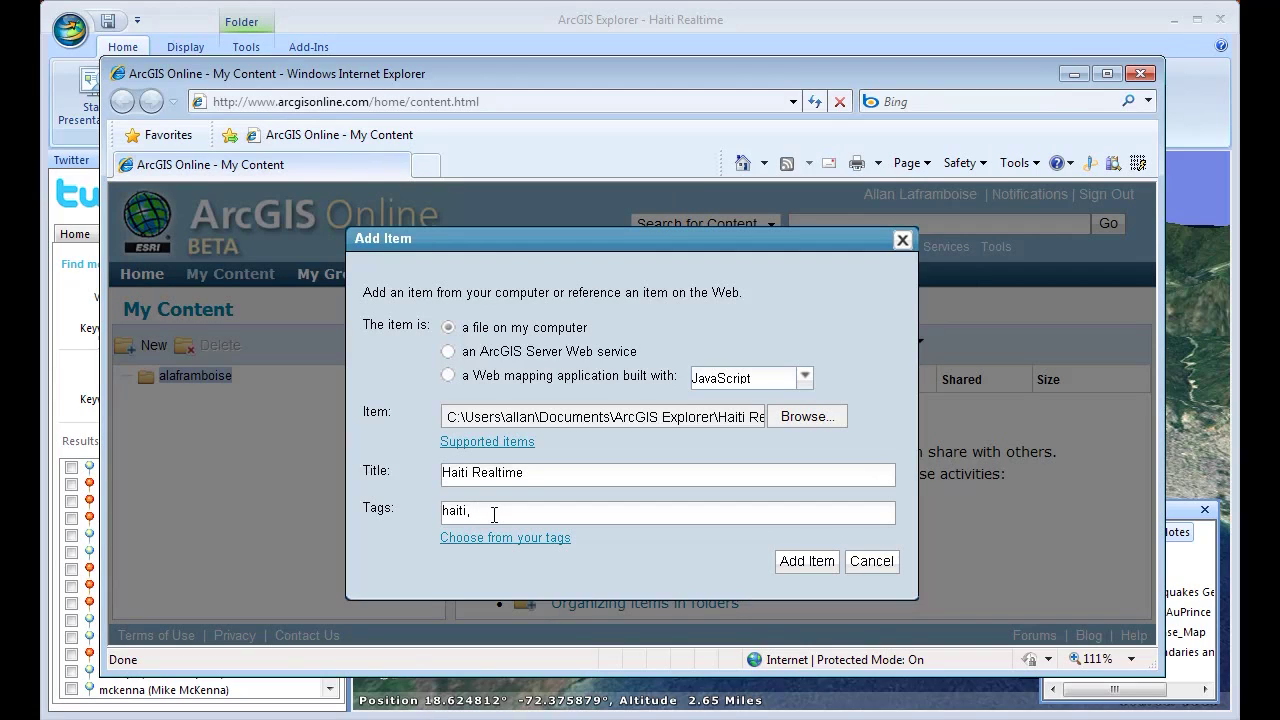
text(realtime, services)
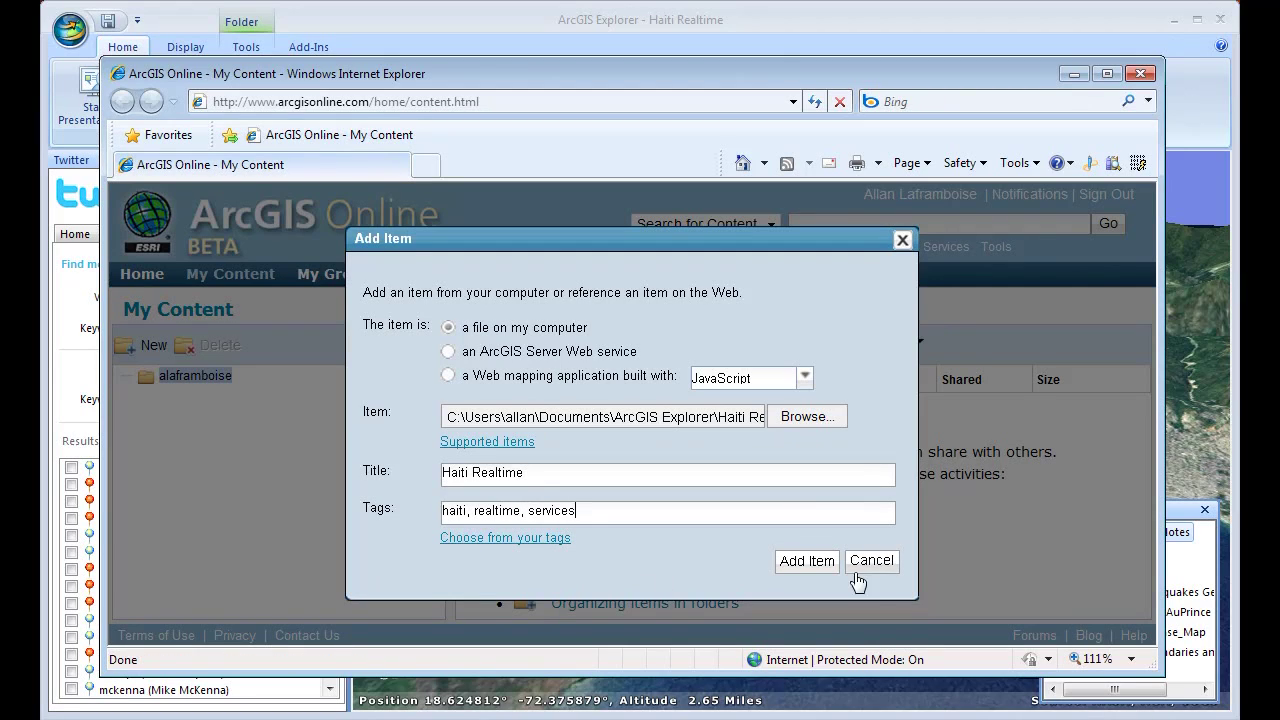
click(822, 561)
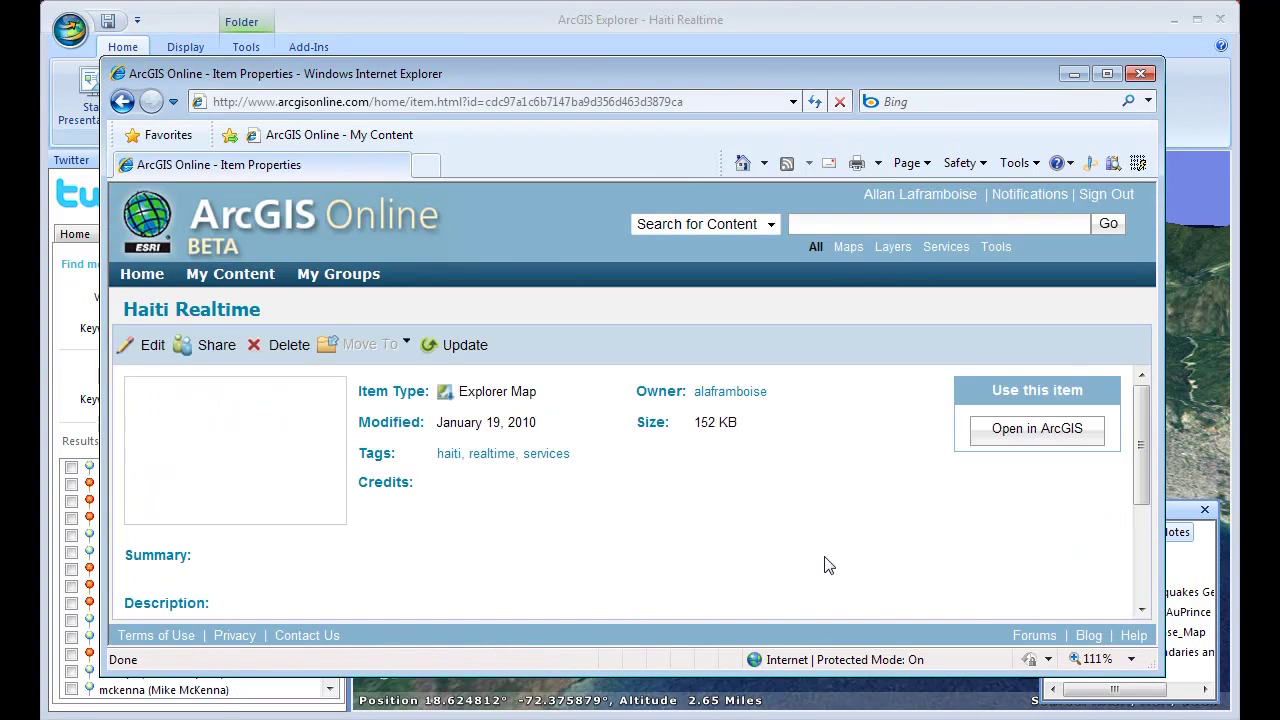
Share the Haiti Realtime item with Everyone (public) and switch back to ArcGIS Explorer
click(216, 345)
click(455, 326)
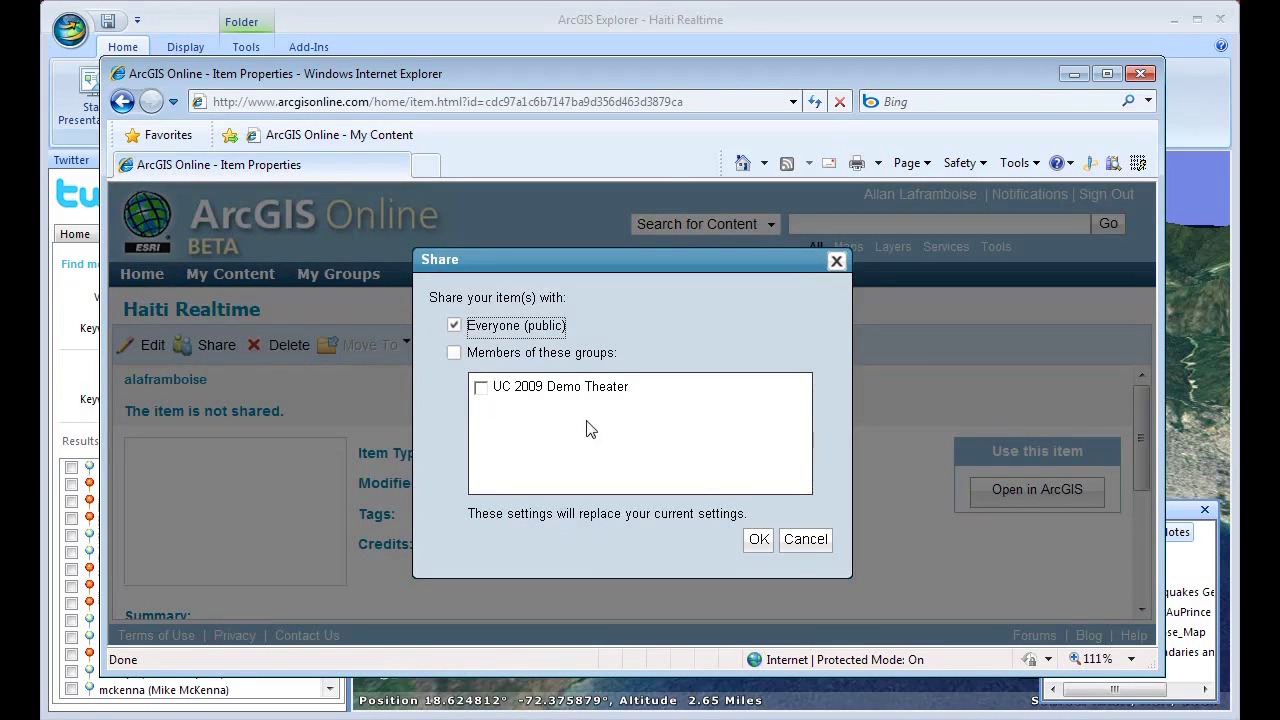
click(758, 539)
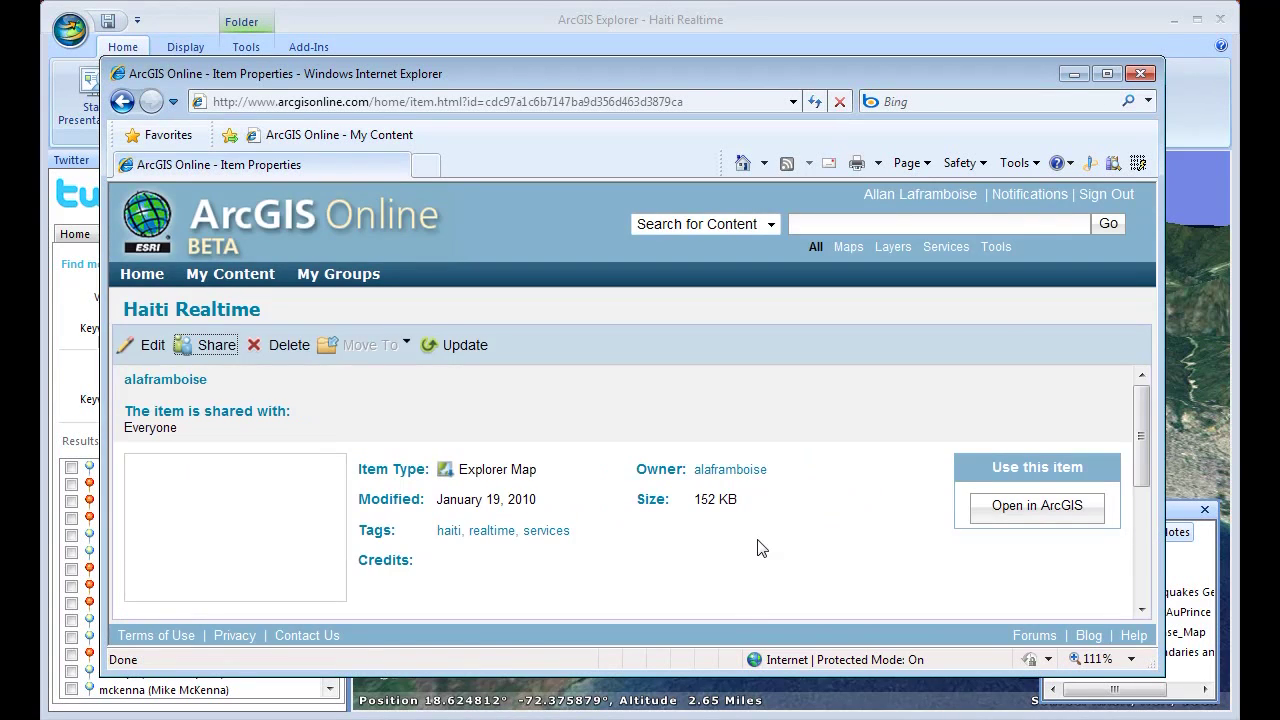
click(978, 23)
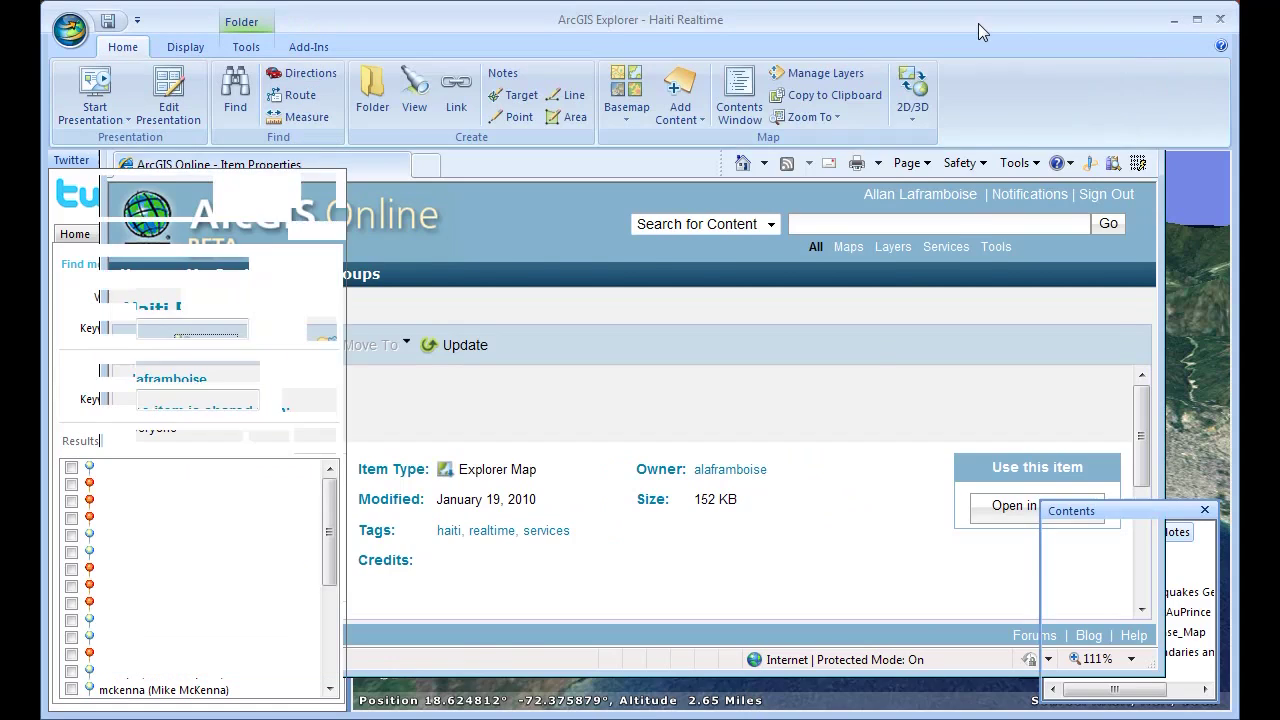